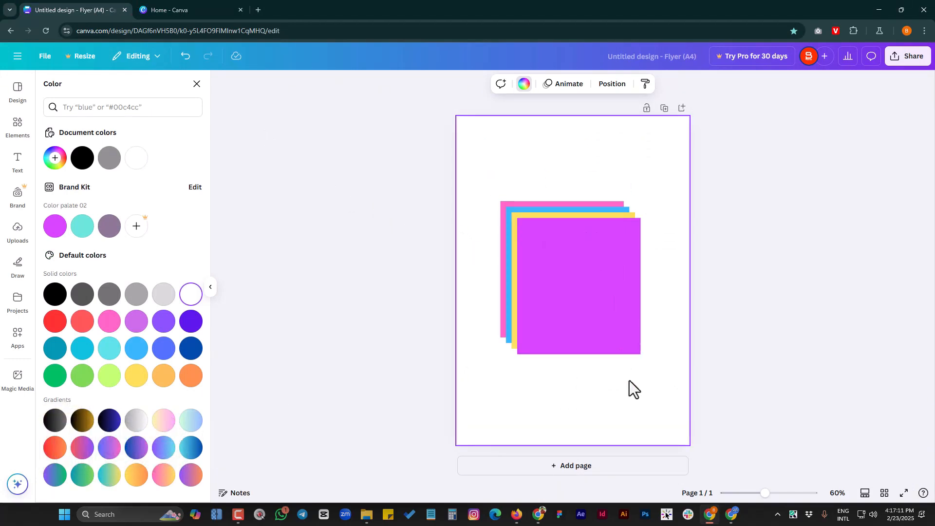
Step: Select the purple and yellow rectangles in the stack individually to inspect how they overlap
drag(629, 381, 481, 203)
click(584, 281)
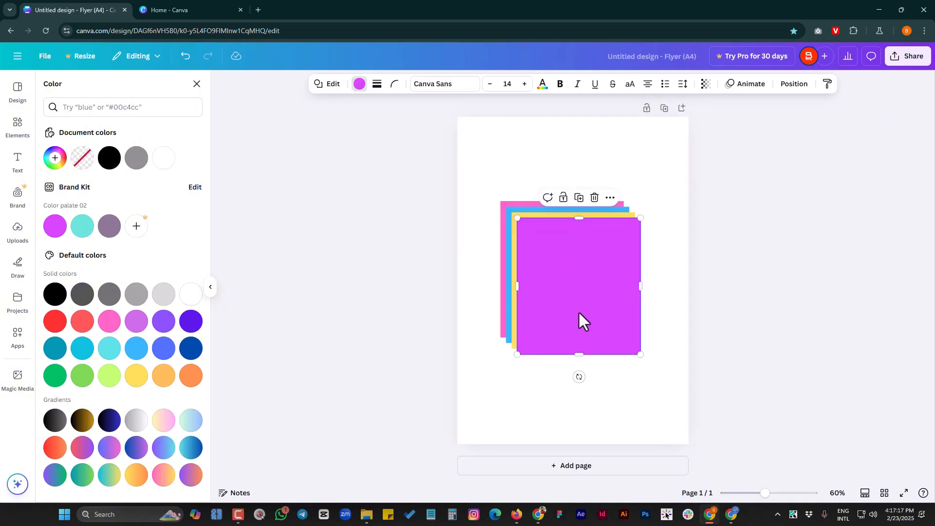
click(540, 368)
click(514, 227)
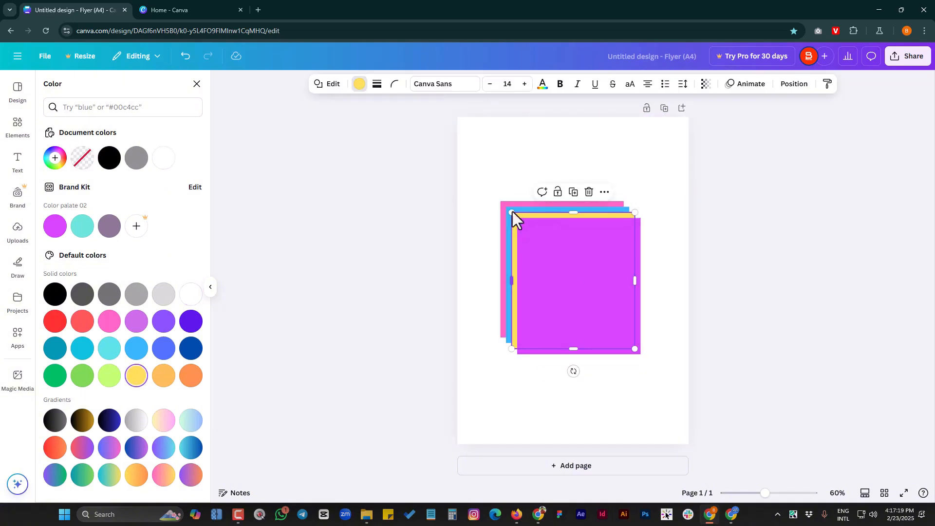
click(503, 180)
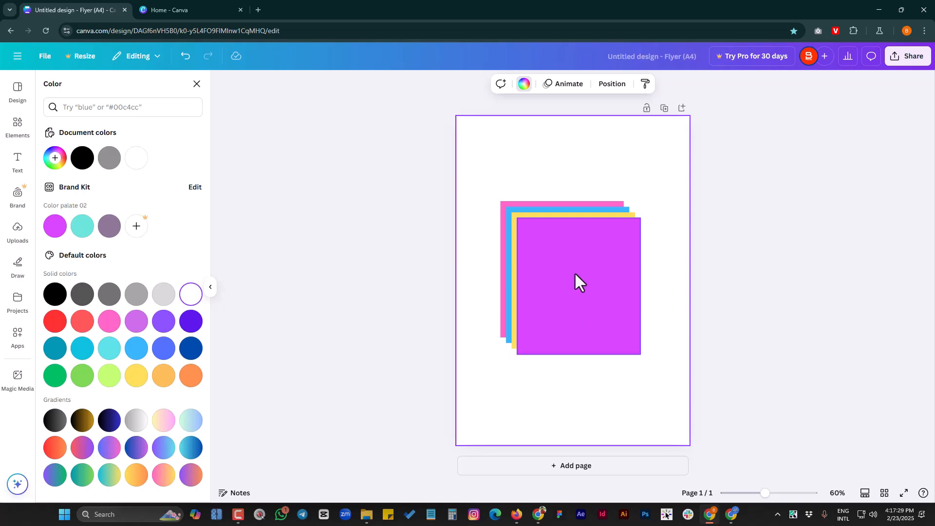
click(515, 233)
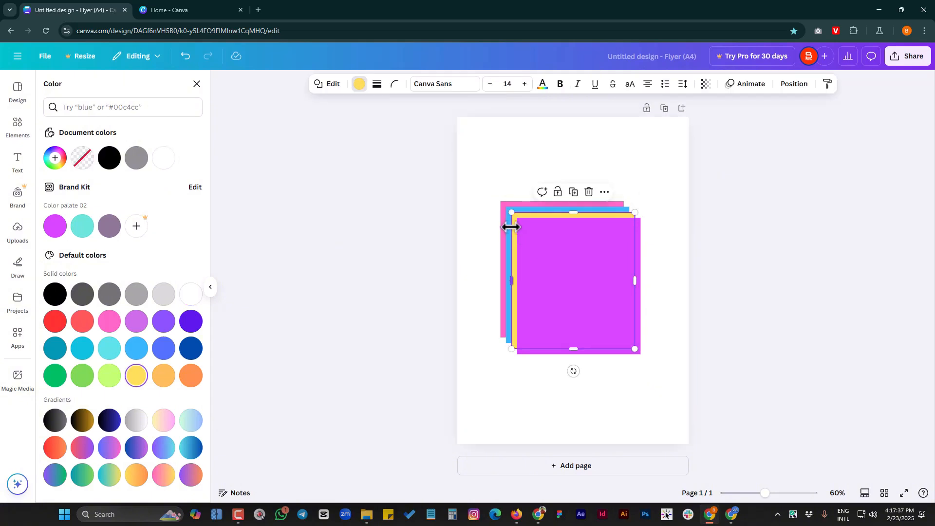
Step: Try to resize the blue rectangle from its upper-left corner and undo the change
click(508, 227)
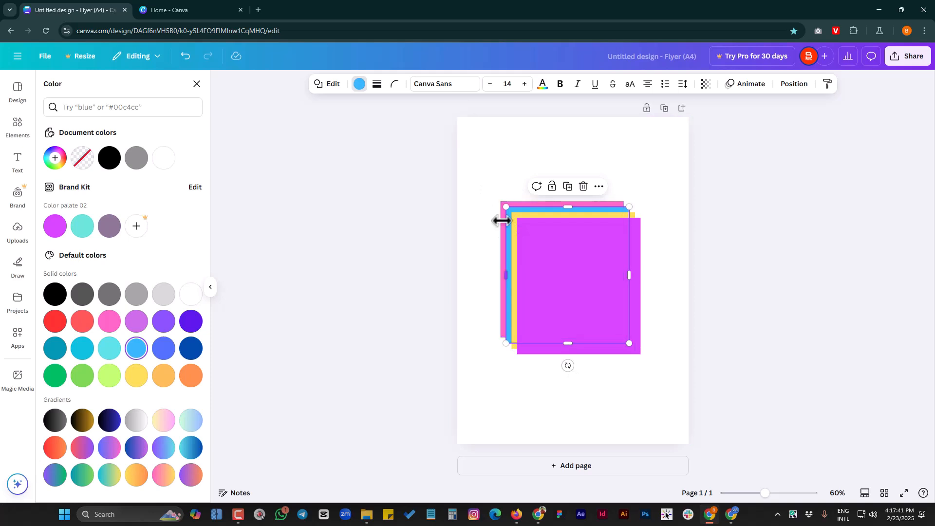
mouse_move(505, 206)
mouse_down()
mouse_move(467, 167)
mouse_move(499, 189)
mouse_up()
key(ctrl+z)
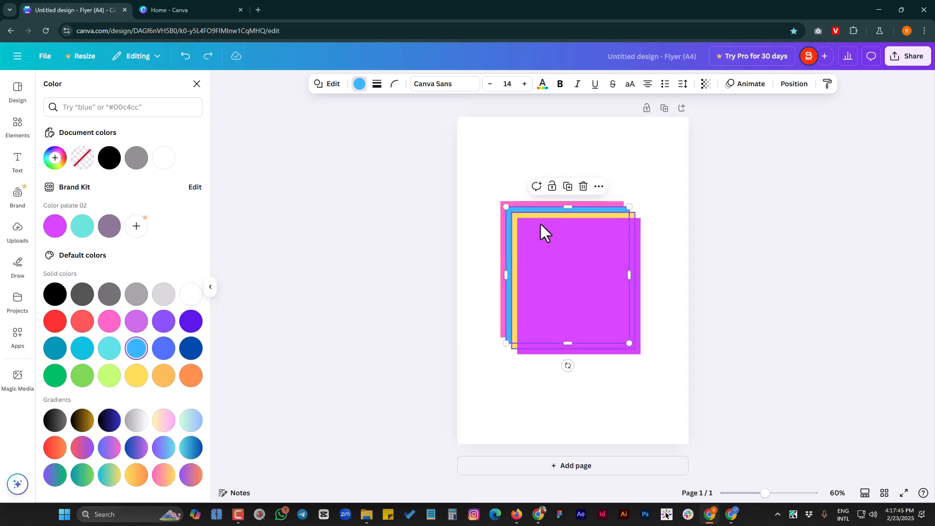
Step: Try green and violet fills on the blue rectangle and settle on the red-to-purple gradient
click(359, 85)
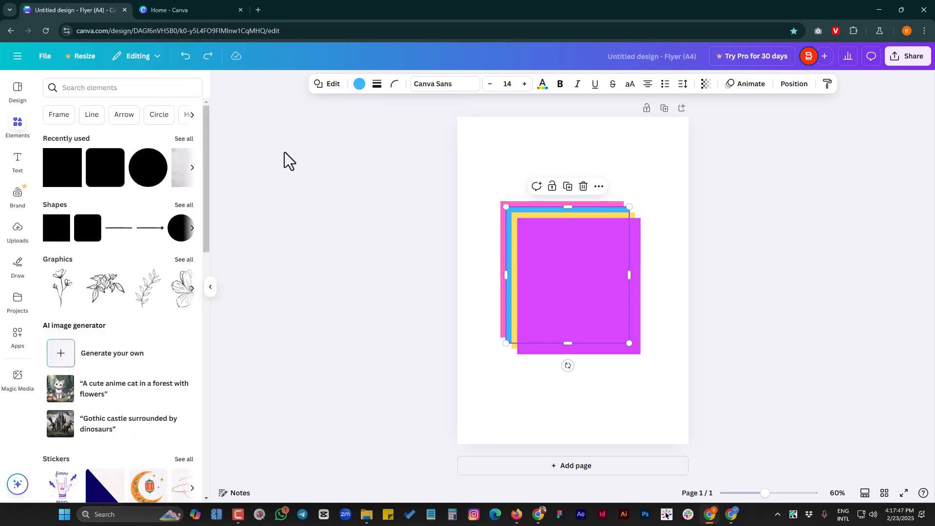
click(359, 84)
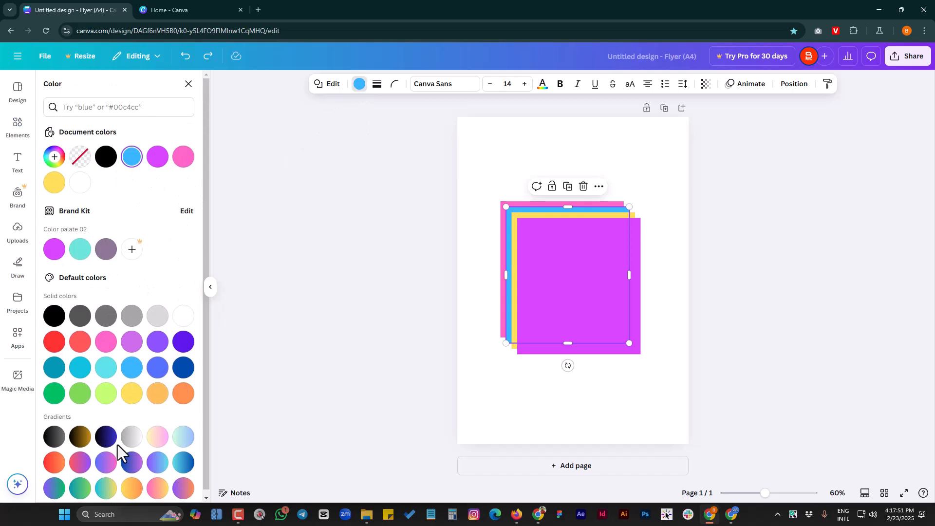
scroll(112, 429, down, 1)
click(57, 391)
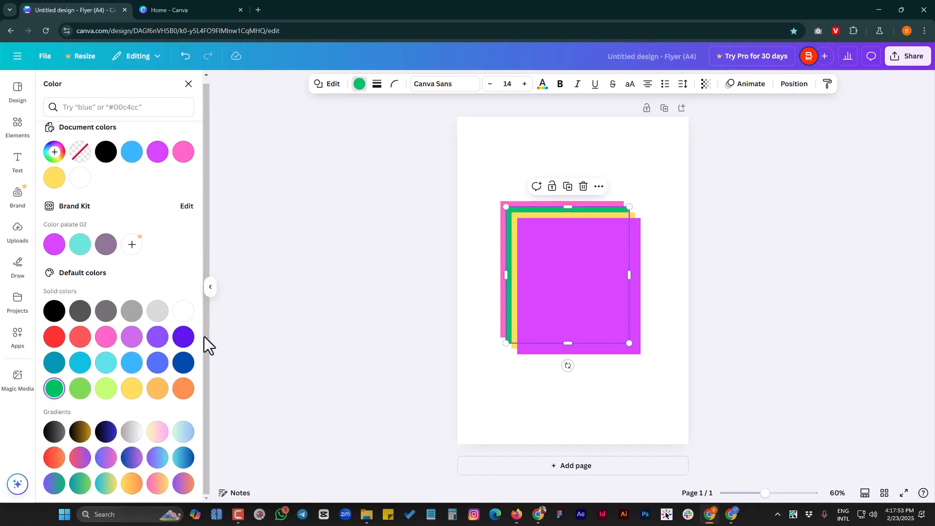
click(160, 338)
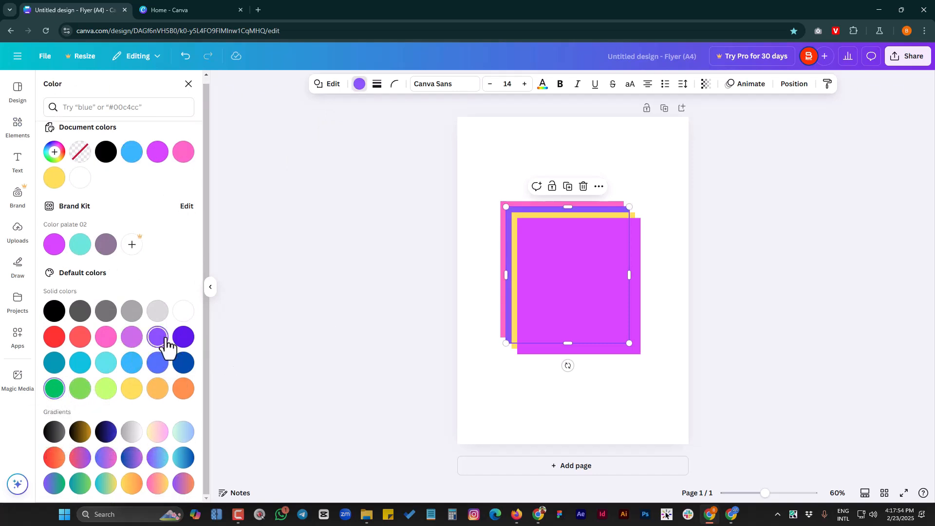
click(80, 457)
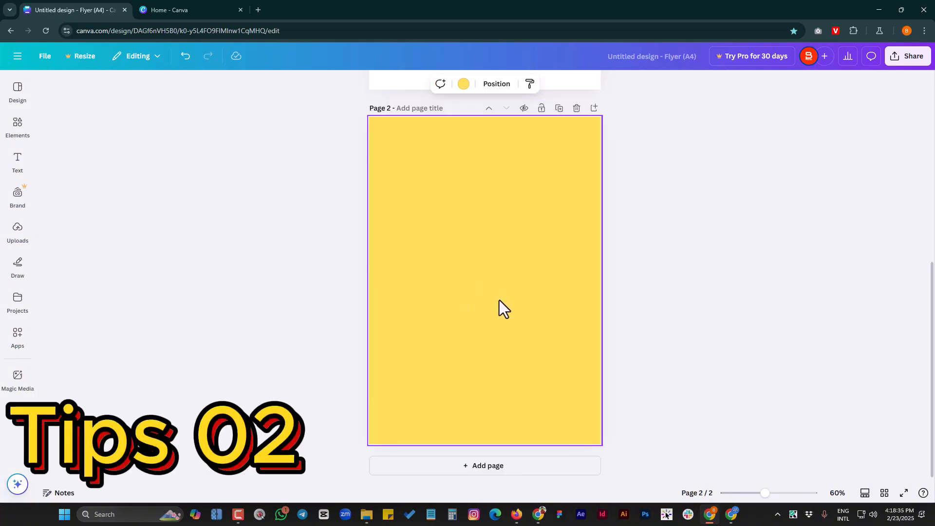
Step: Add a paragraph text box on the yellow page, enlarge it to about size 42.4 and move it slightly upward
key(t)
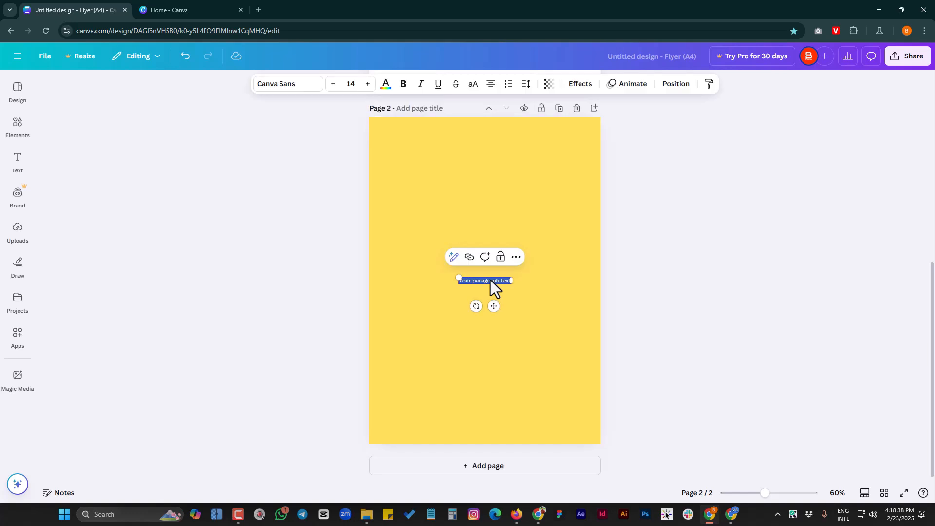
drag(511, 287, 559, 292)
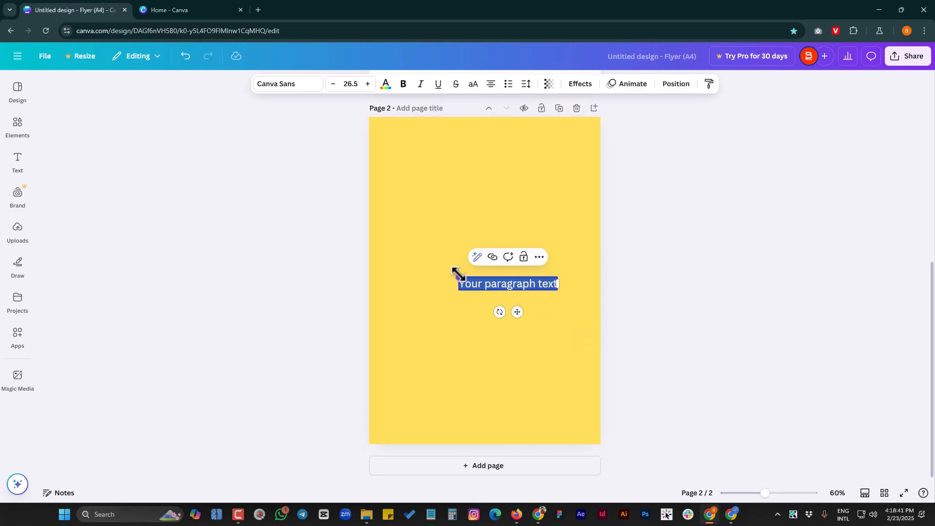
drag(457, 271, 399, 271)
drag(511, 284, 516, 259)
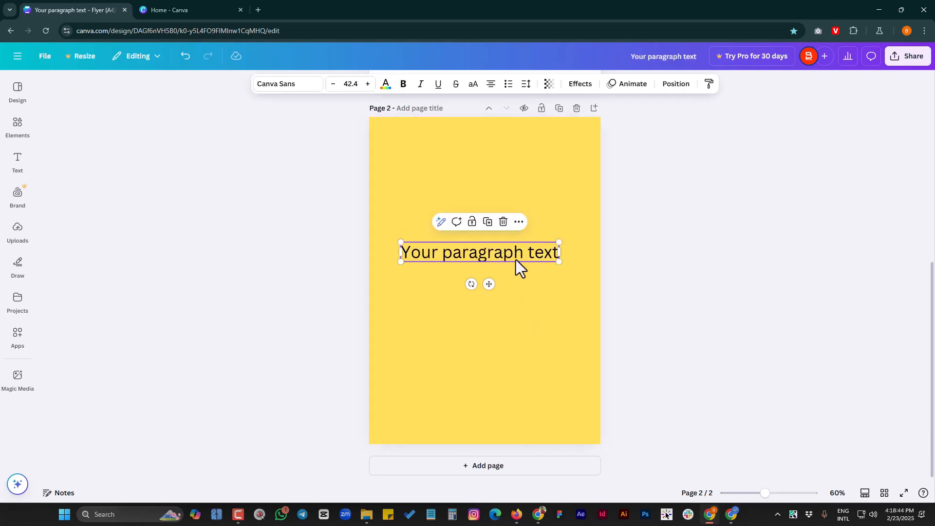
Step: Set the paragraph text's font to Anton and enlarge it to about size 47.7
click(308, 90)
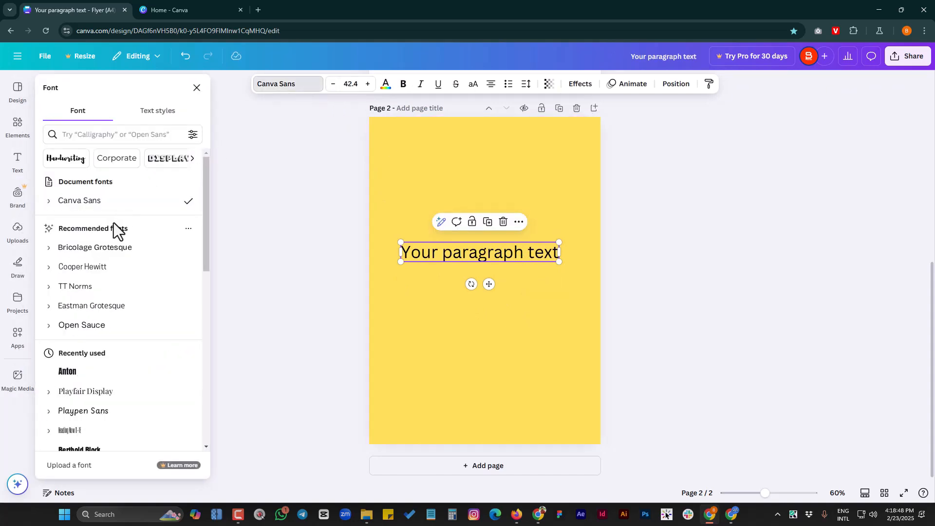
click(88, 374)
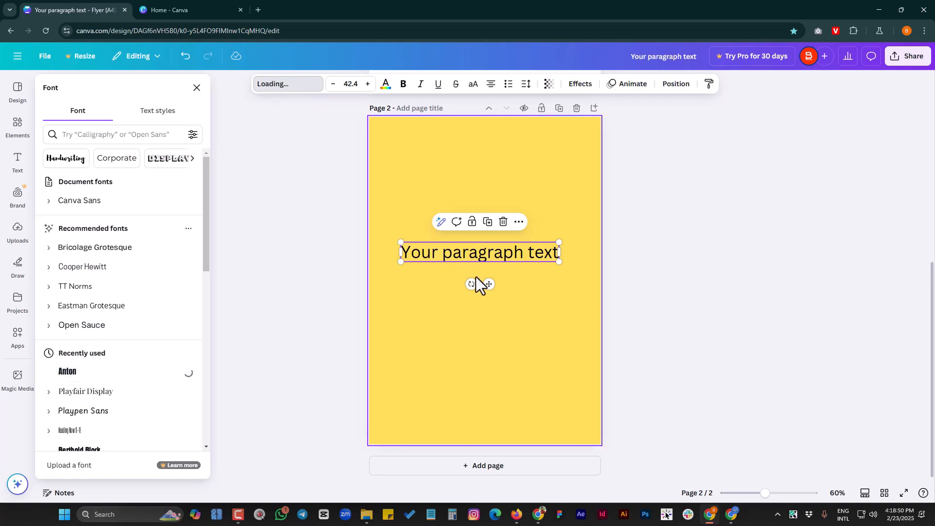
drag(546, 263, 557, 264)
drag(413, 263, 409, 265)
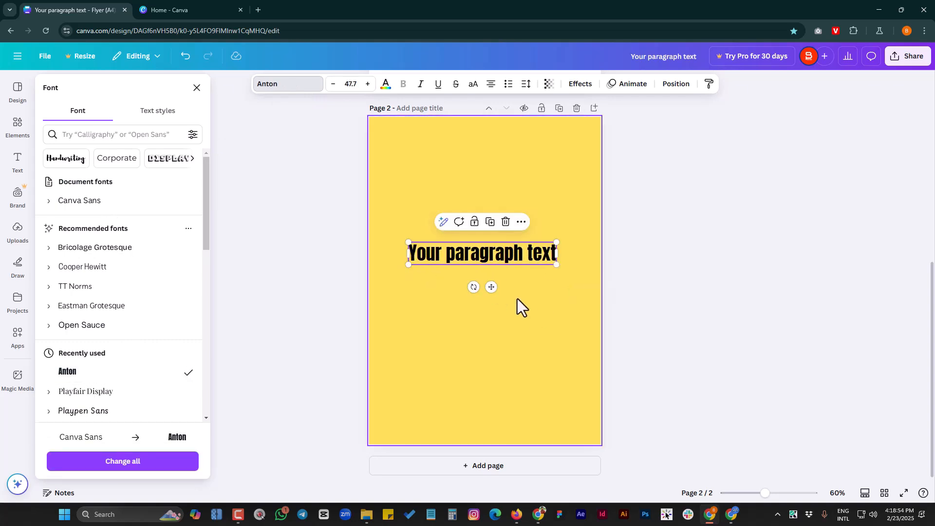
key(Escape)
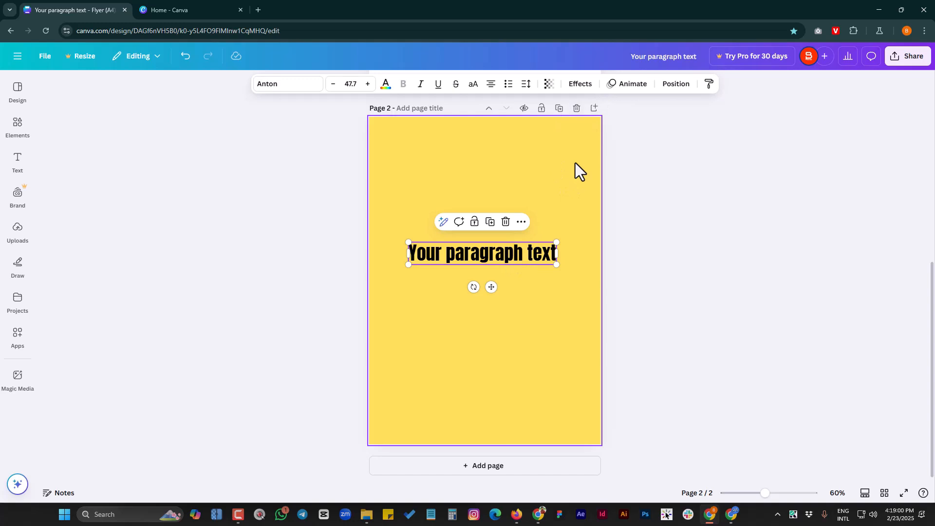
Step: Apply the Shadow effect to the paragraph text and look through its settings
click(581, 85)
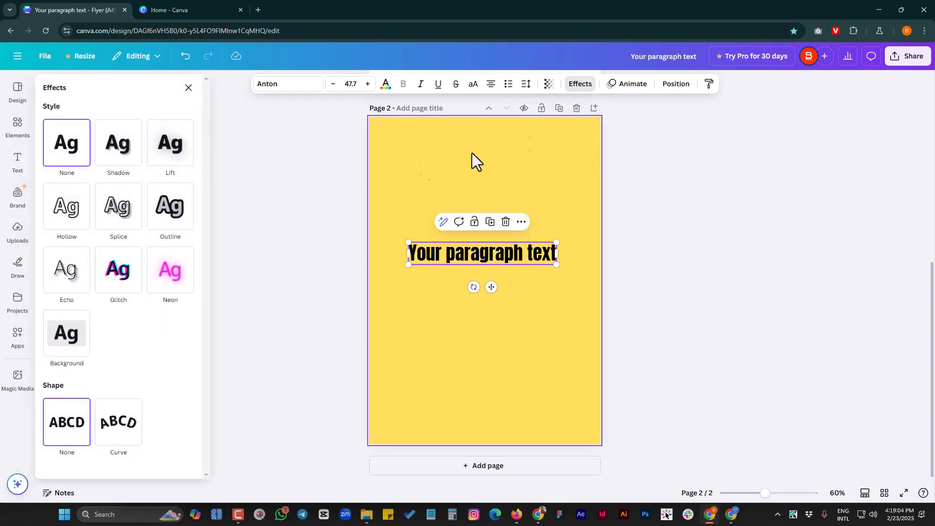
click(127, 155)
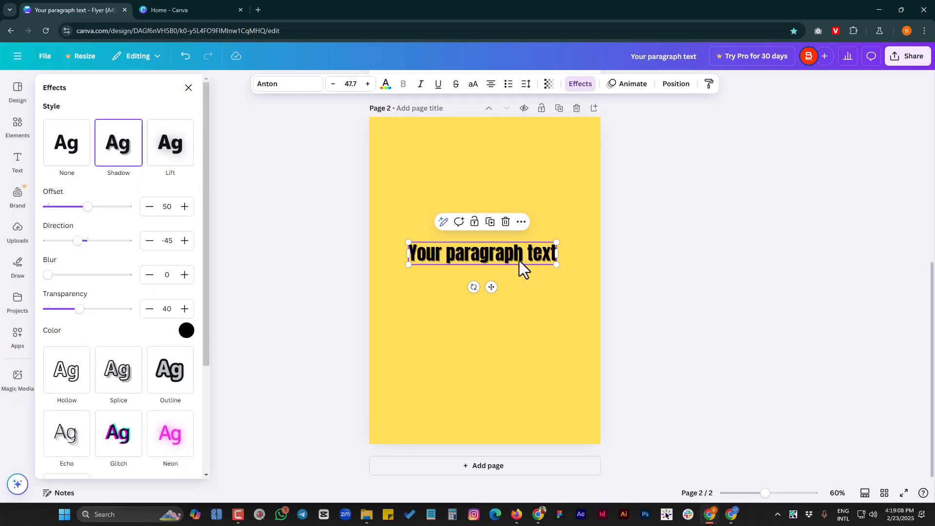
scroll(121, 292, down, 3)
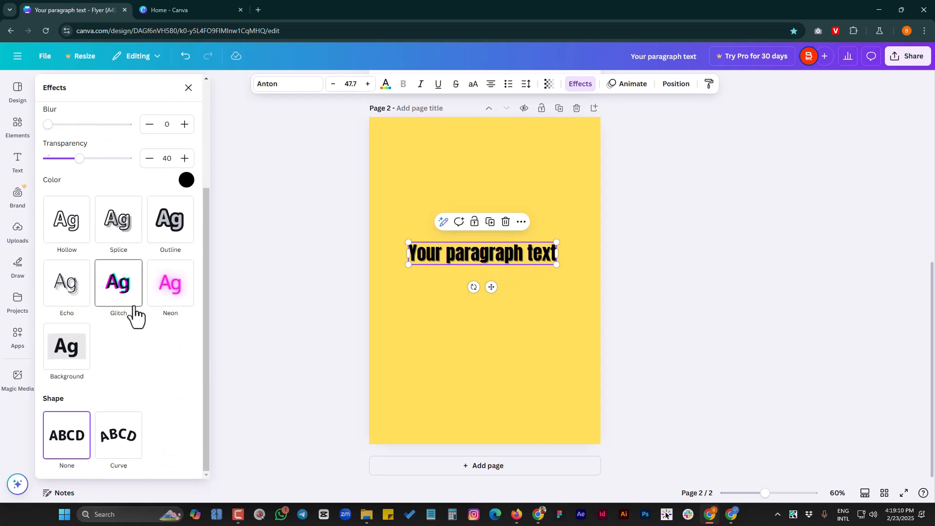
scroll(133, 307, up, 3)
scroll(122, 325, down, 2)
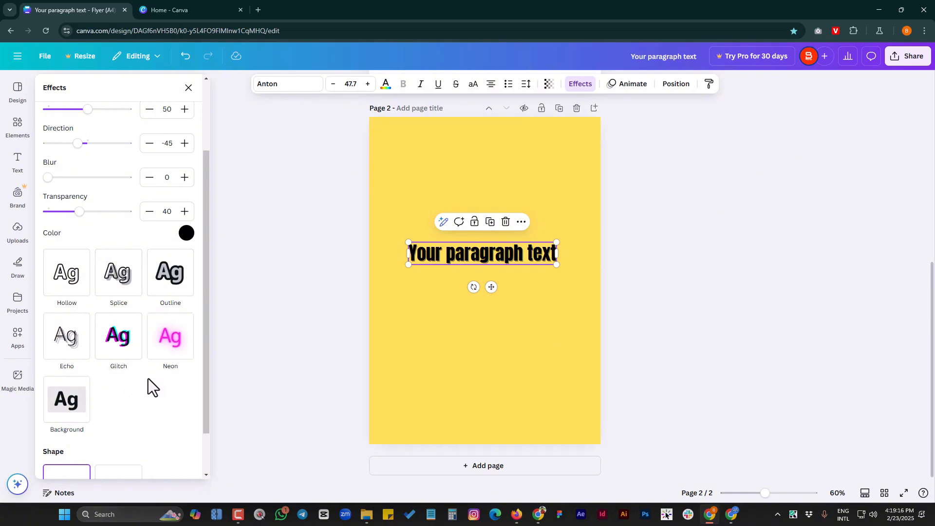
scroll(137, 375, up, 2)
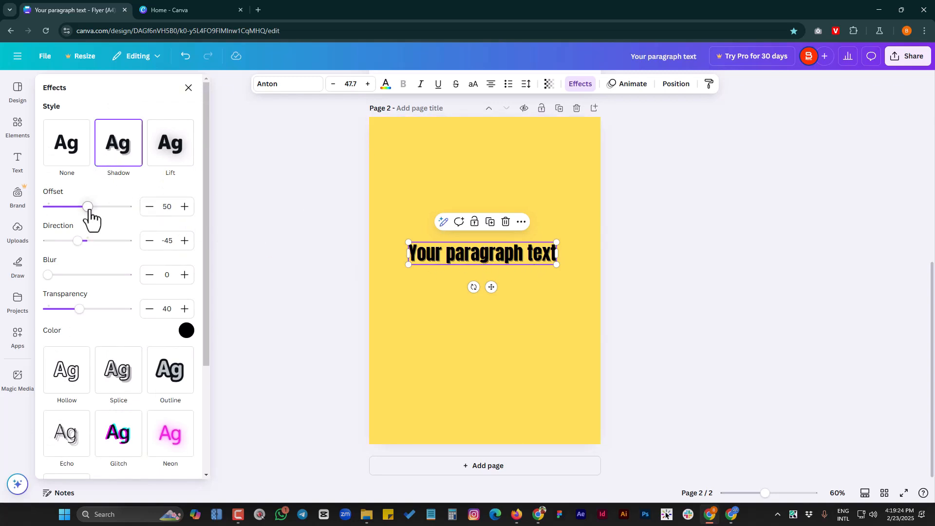
Step: Set the text shadow's offset to 54 and its direction to 5
mouse_move(88, 212)
mouse_down()
mouse_move(75, 211)
mouse_move(123, 217)
mouse_move(41, 214)
mouse_move(77, 213)
mouse_move(93, 227)
mouse_up()
drag(75, 242, 101, 242)
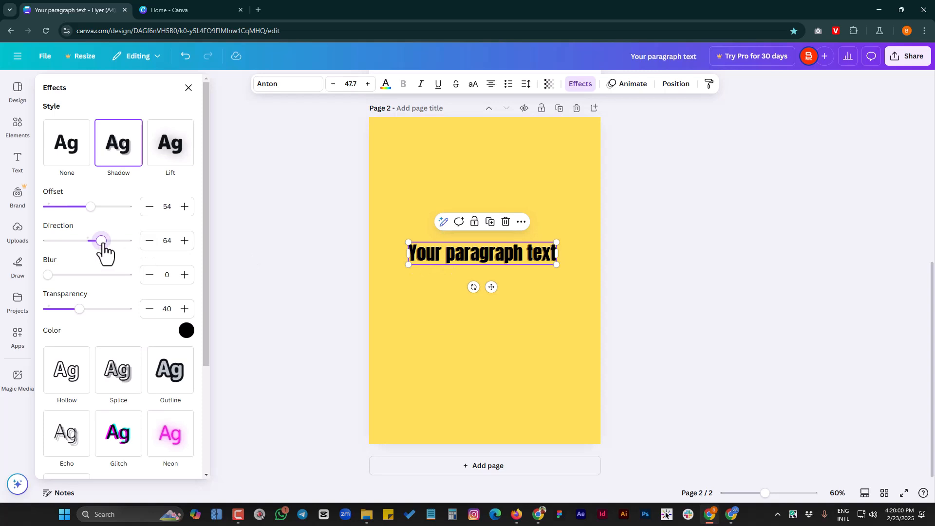
mouse_move(102, 243)
mouse_down()
mouse_move(117, 243)
mouse_move(86, 248)
mouse_move(95, 246)
mouse_up()
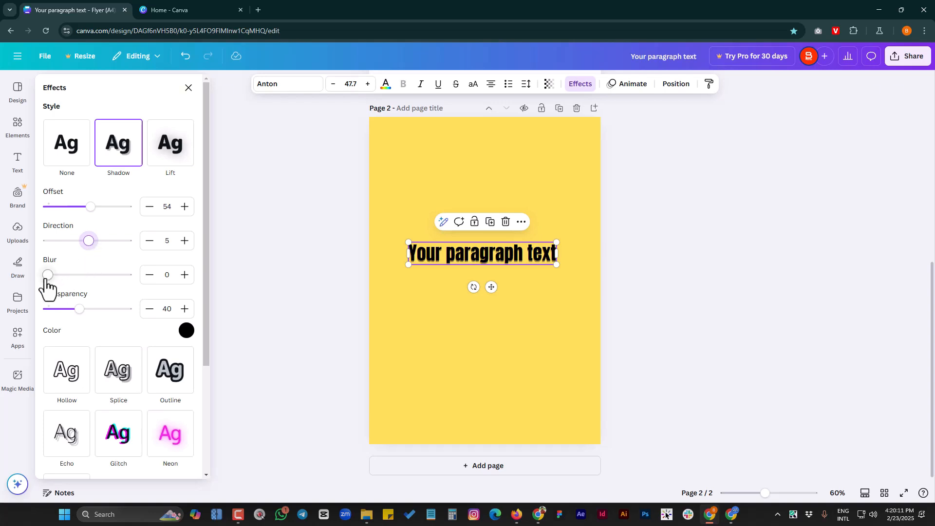
Step: Try shadow blur values of 26 and 66, and set the blur back to 0
drag(47, 276, 71, 287)
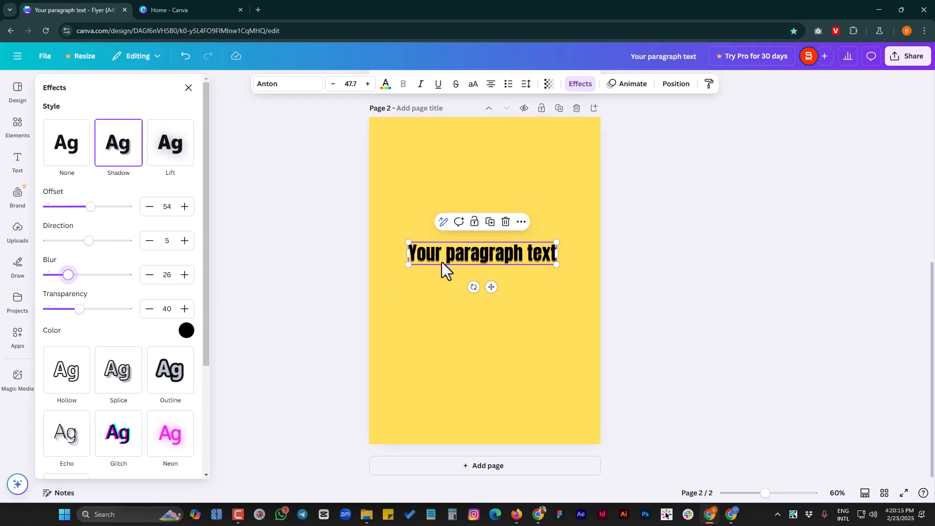
drag(68, 274, 101, 275)
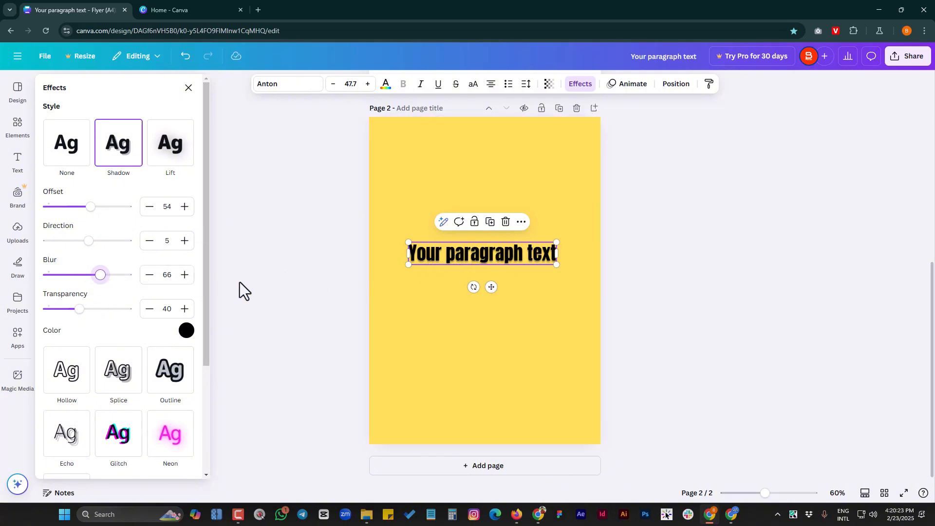
drag(101, 275, 47, 275)
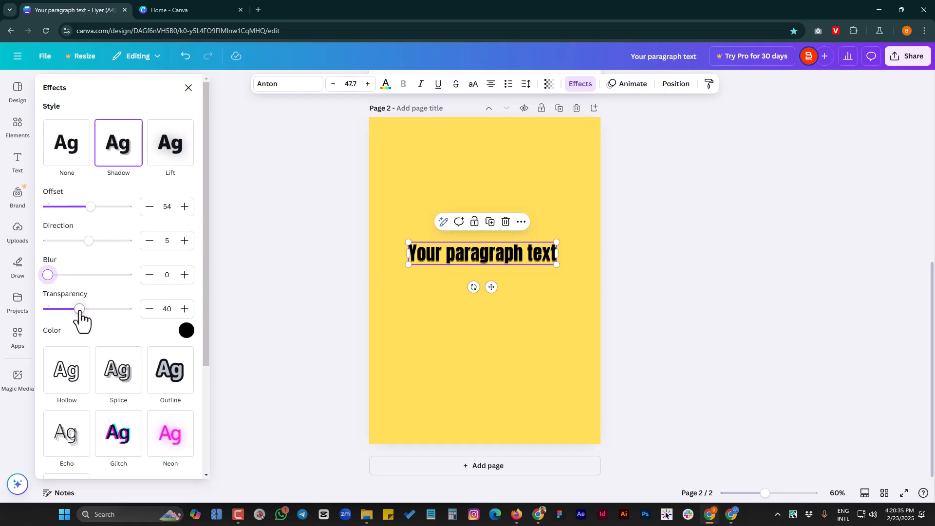
Step: Set the shadow's transparency to 93, change its color to the document's purple, and deselect the text
drag(79, 310, 122, 313)
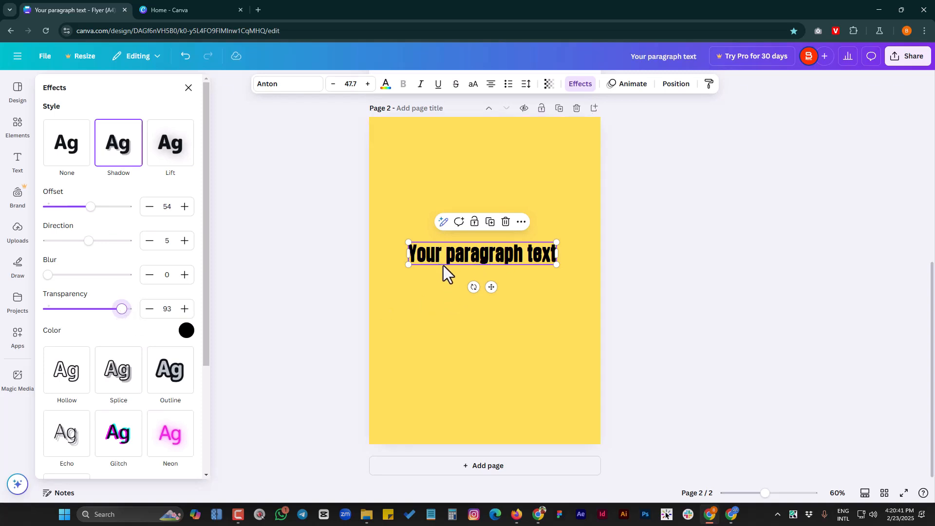
click(187, 332)
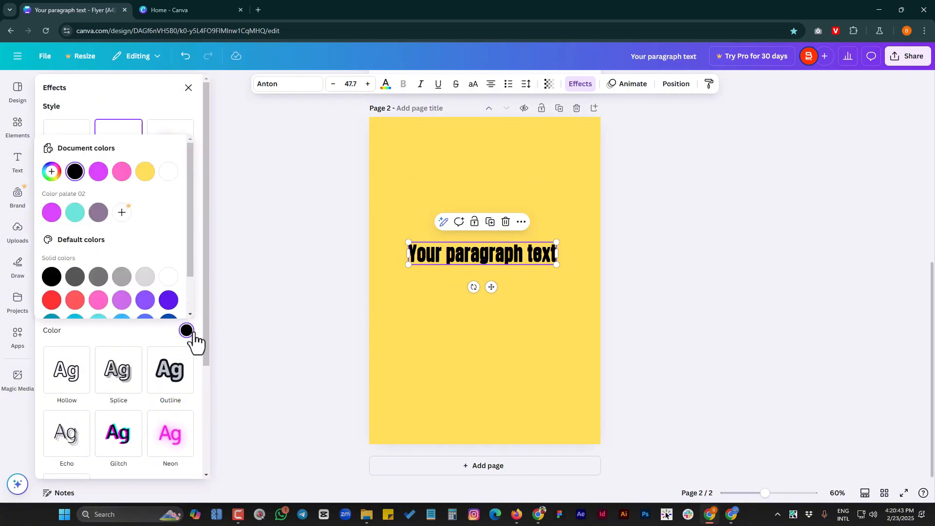
click(103, 178)
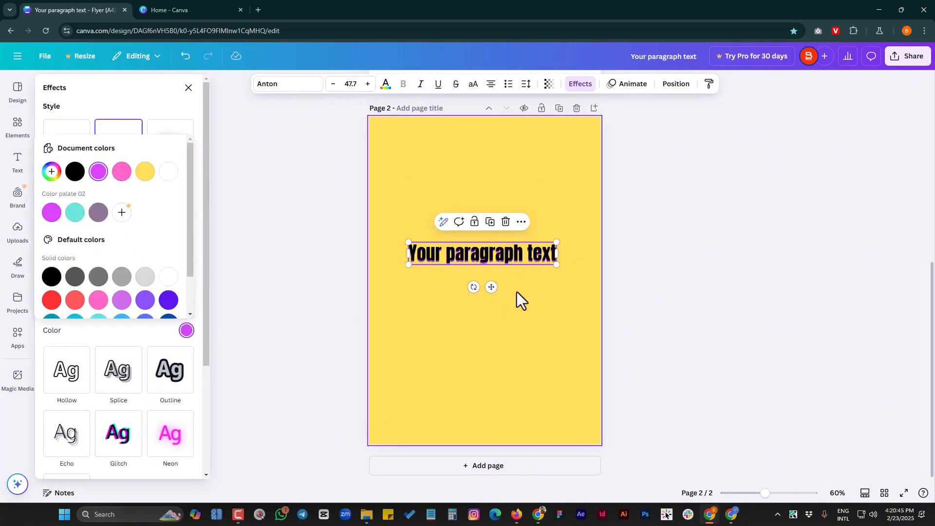
click(443, 296)
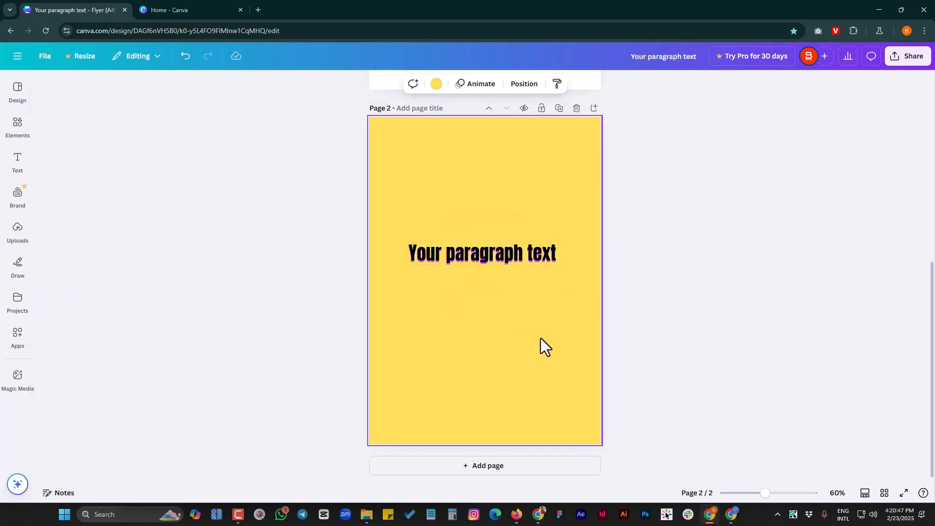
Step: Reopen the paragraph text's effect settings and set the shadow transparency to 81
click(500, 258)
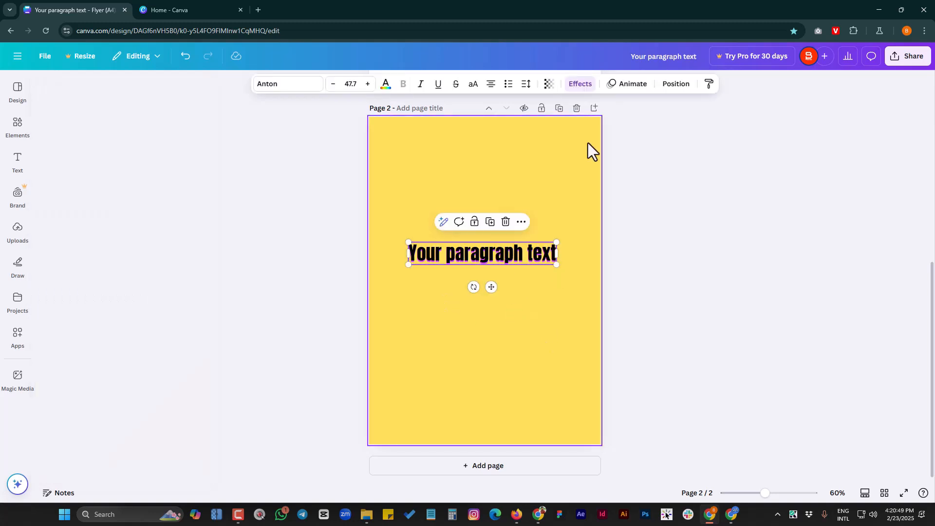
click(582, 85)
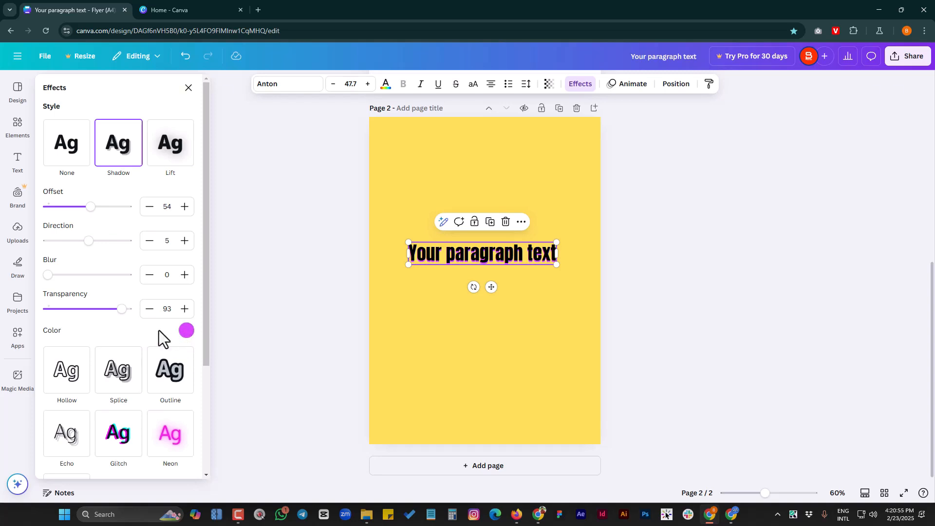
drag(123, 321, 111, 320)
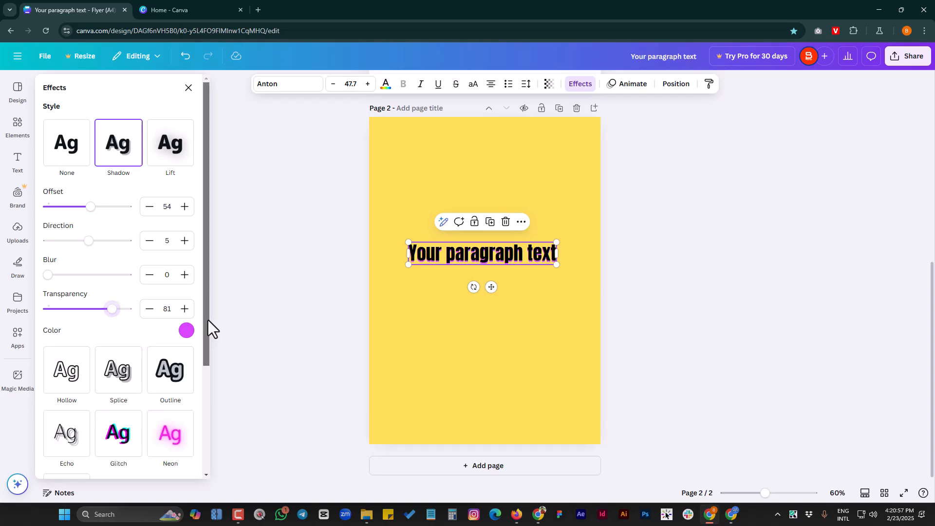
Step: Try the Hollow, Echo, Glitch and Neon effects on the paragraph text
drag(209, 320, 207, 366)
scroll(151, 355, down, 1)
click(69, 292)
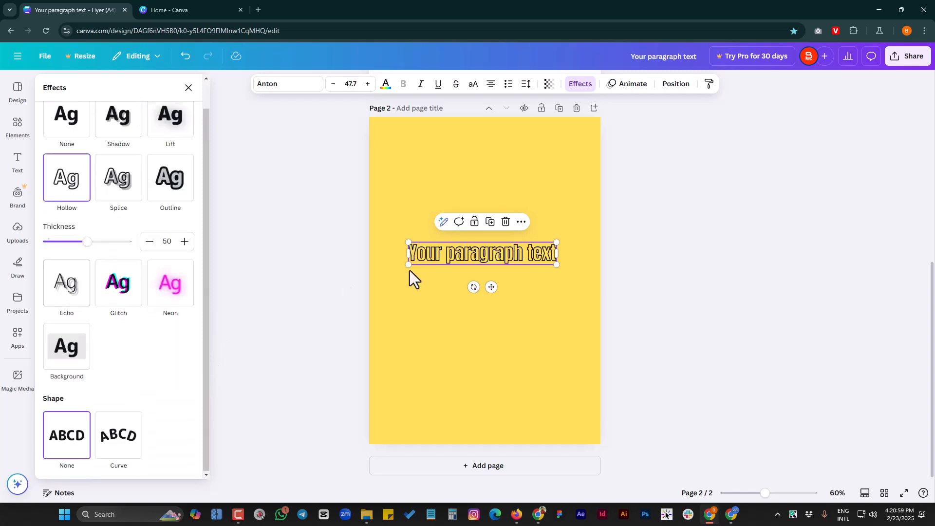
scroll(121, 268, up, 1)
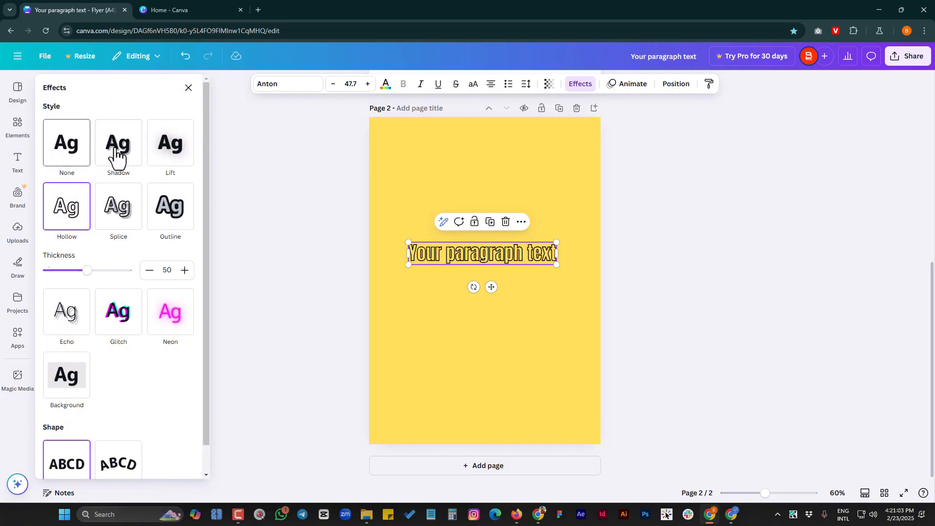
scroll(102, 360, down, 1)
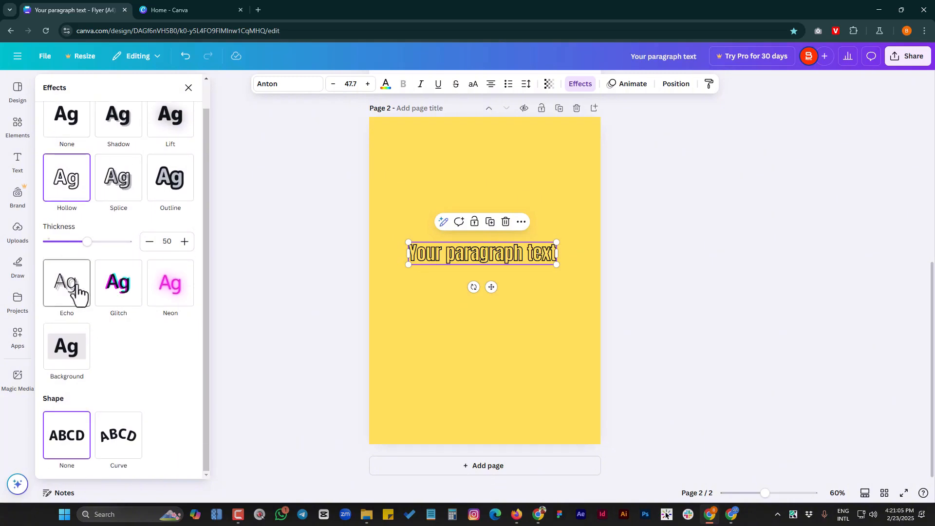
click(59, 290)
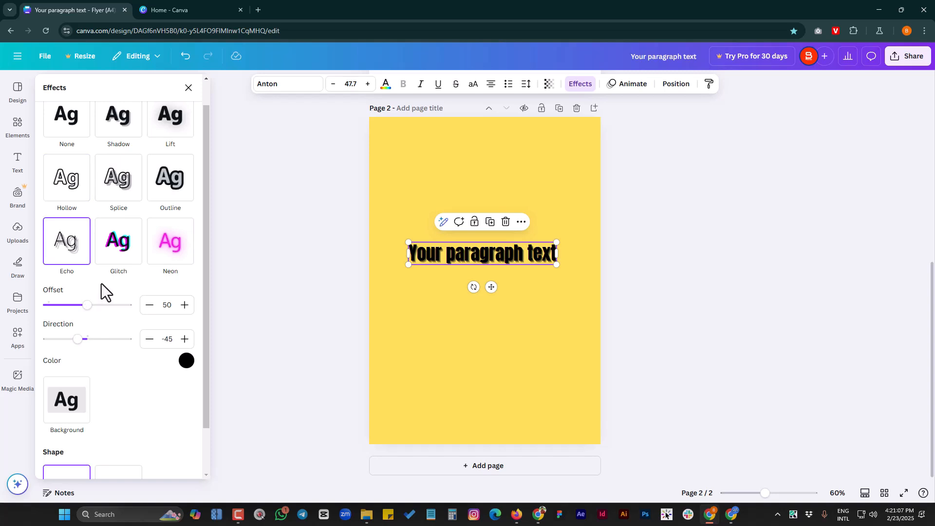
click(121, 251)
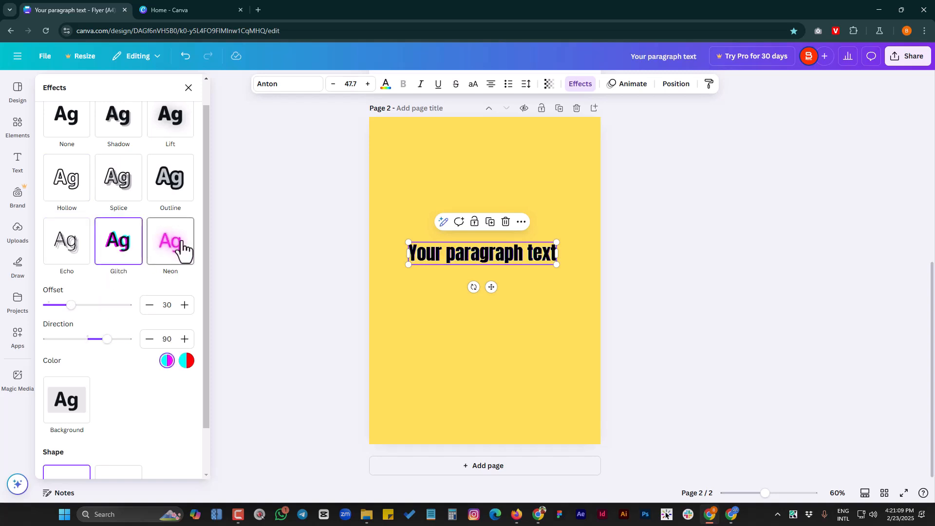
click(167, 253)
Step: Apply the Echo effect to the paragraph text and close the effect settings
click(67, 240)
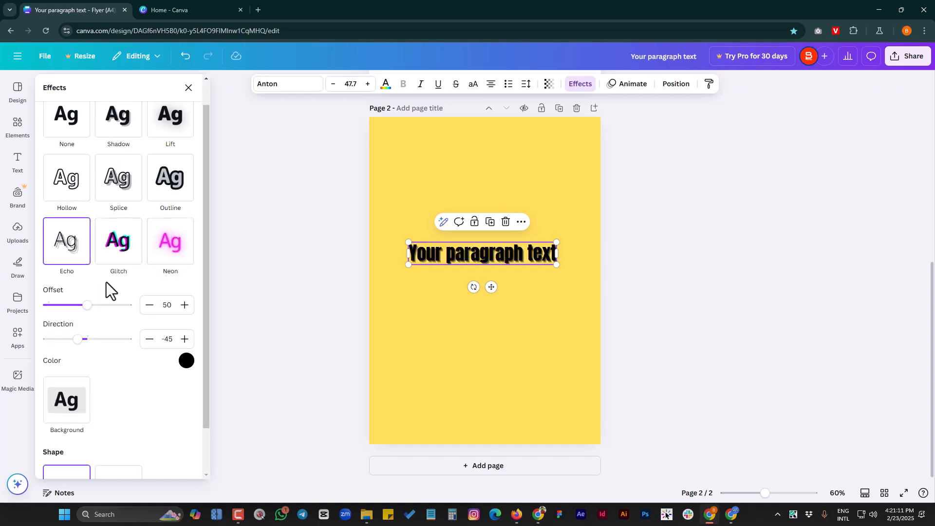
scroll(107, 284, up, 1)
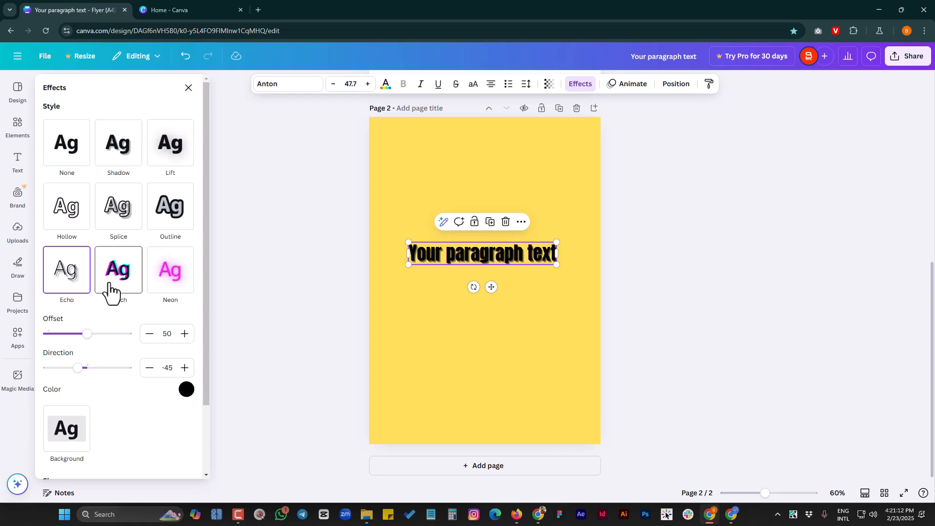
click(189, 87)
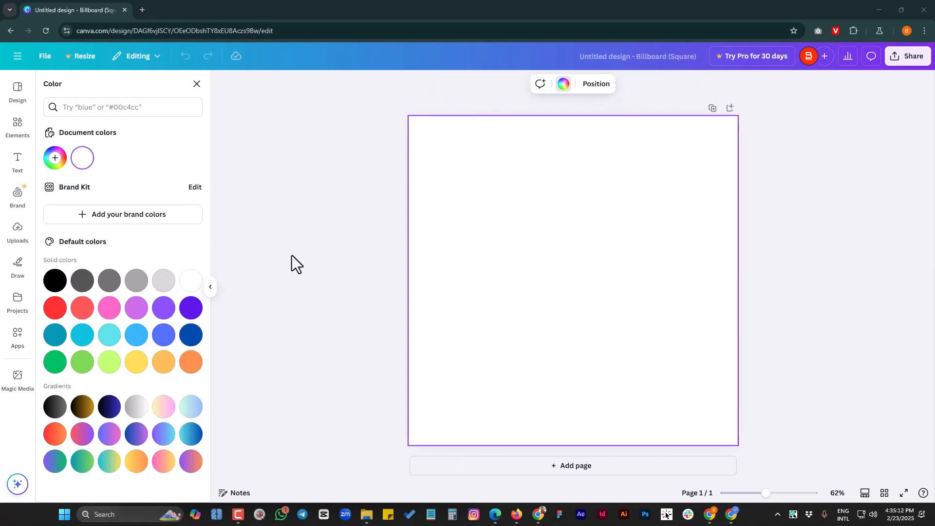
Step: Fill the blank square billboard page with a custom solid color, trying #AB5E5E and settling on dark red #6D2A2A
click(519, 241)
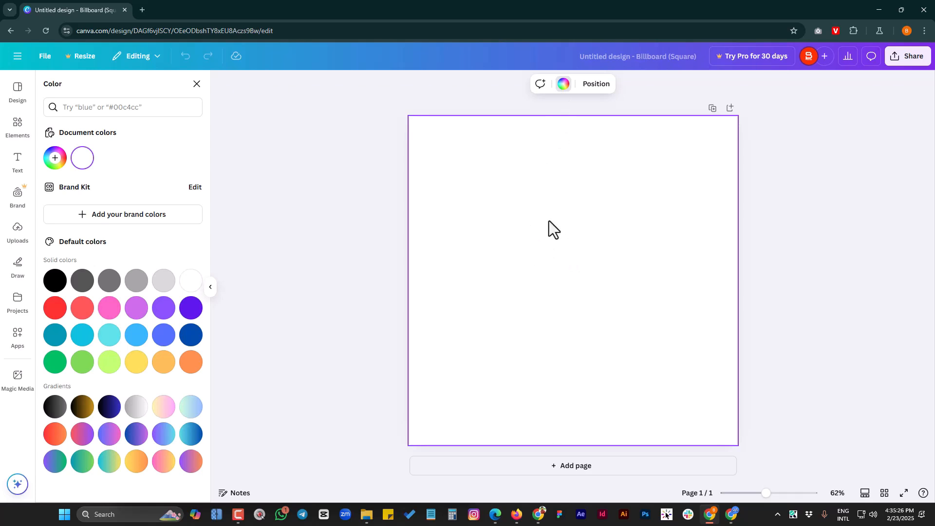
click(55, 159)
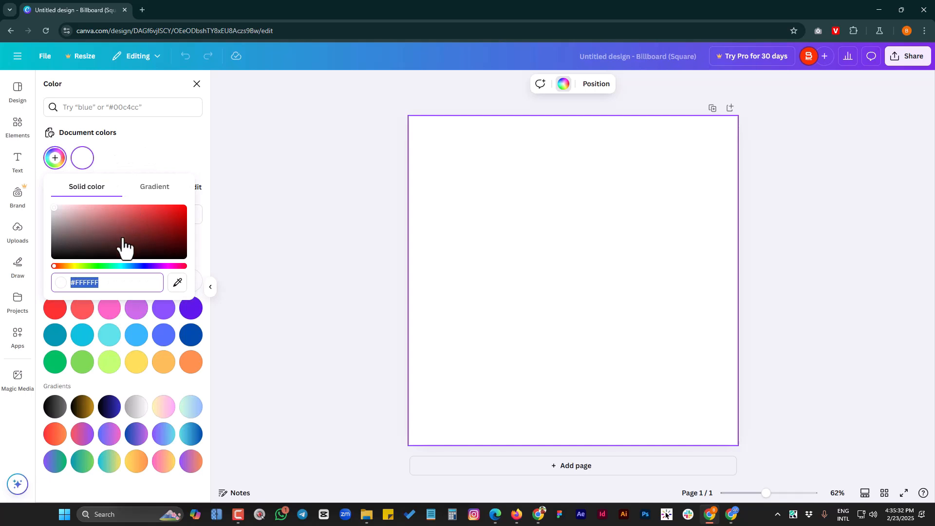
mouse_move(151, 218)
mouse_down()
mouse_move(156, 211)
mouse_move(112, 222)
mouse_up()
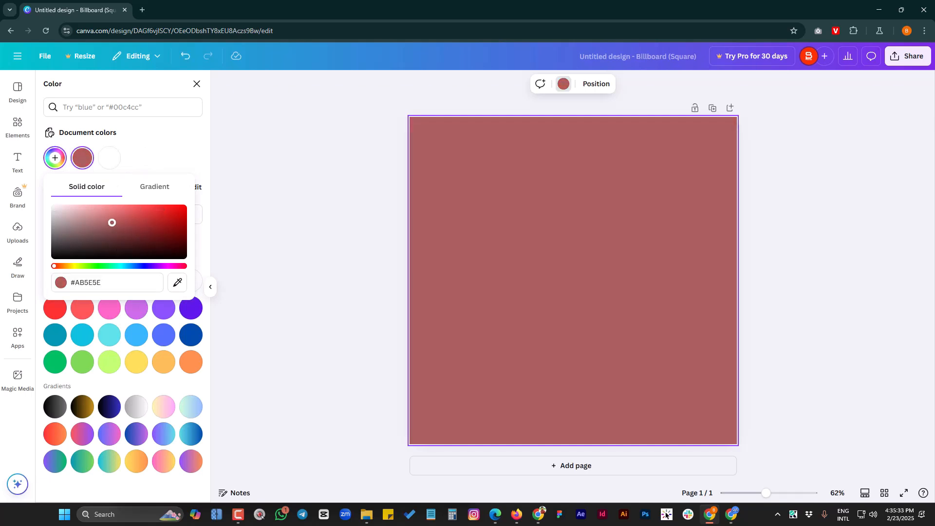
click(135, 235)
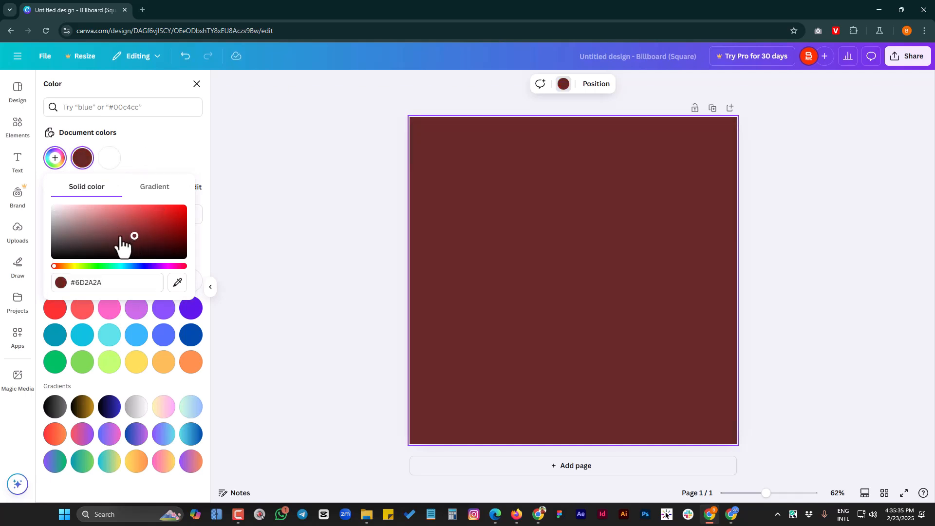
drag(102, 283, 78, 287)
click(111, 287)
click(178, 284)
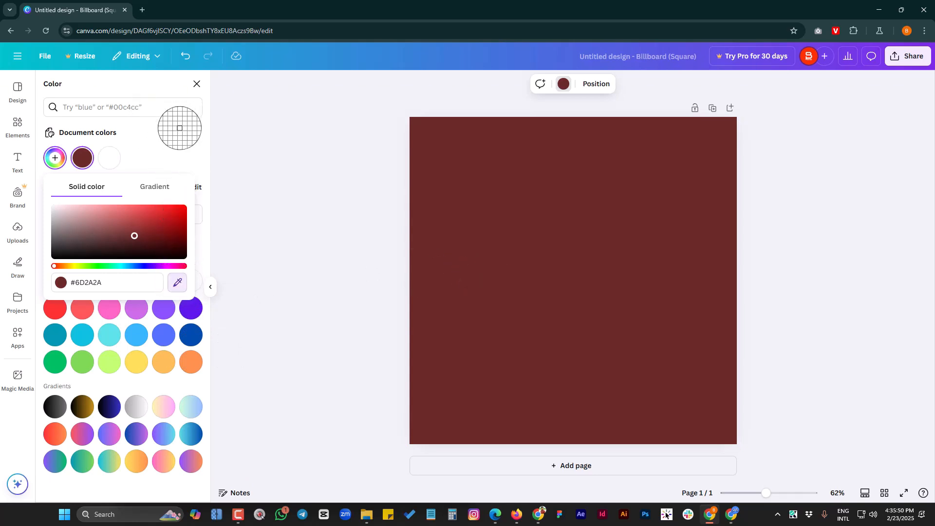
key(Escape)
click(164, 142)
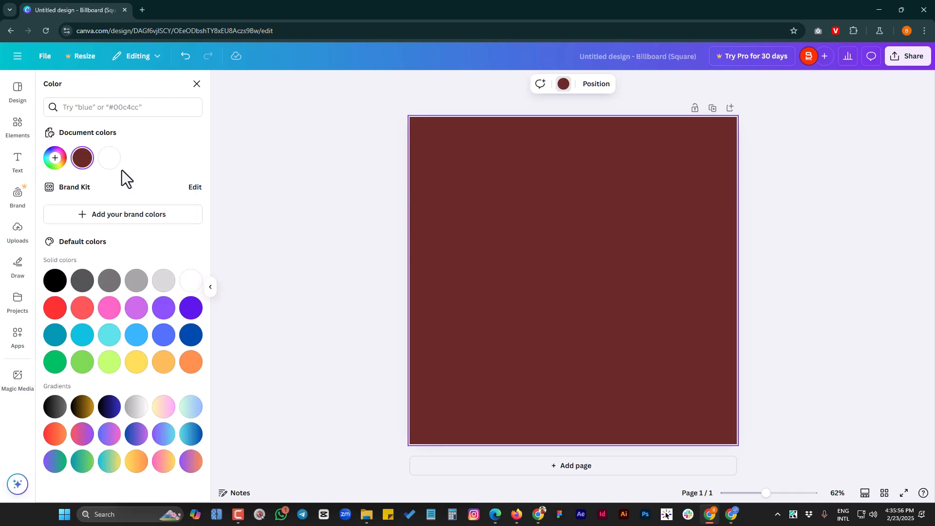
Step: Sample the blue #4A68DC from the editor's header with the eyedropper as the page background color
click(55, 157)
click(177, 283)
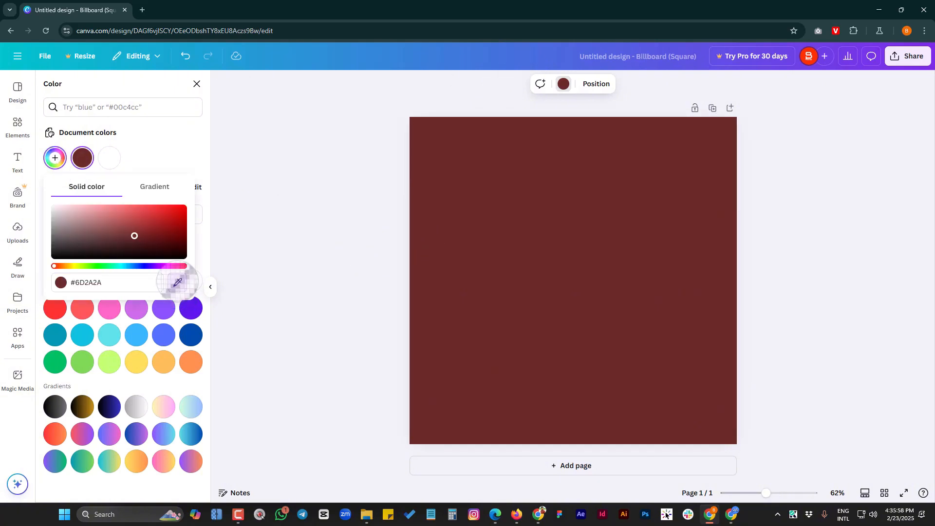
click(555, 58)
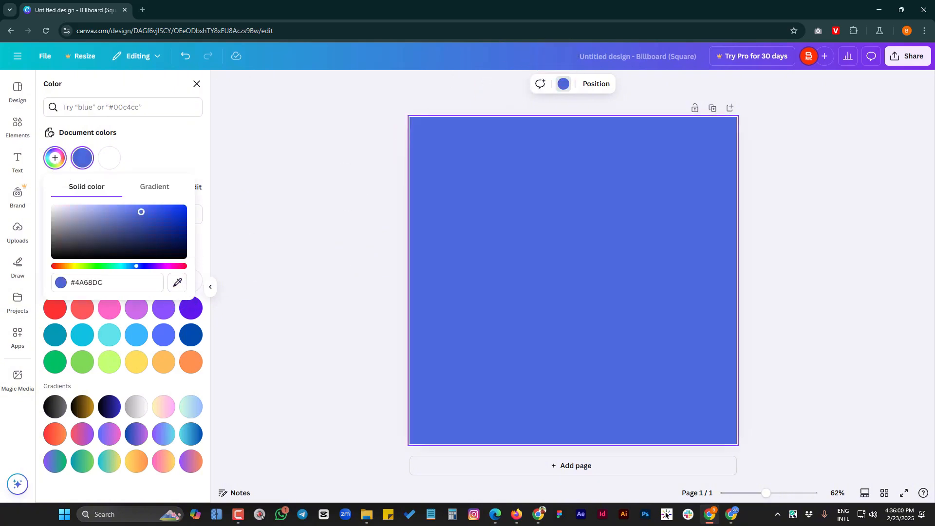
click(180, 149)
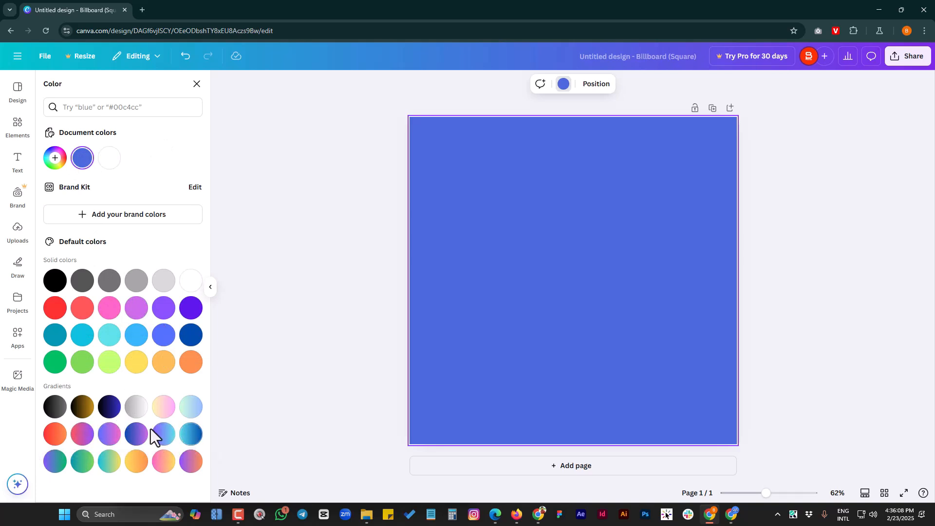
Step: Apply the preset purple-to-green gradient to the page background and change its purple color to a lighter purple
click(56, 461)
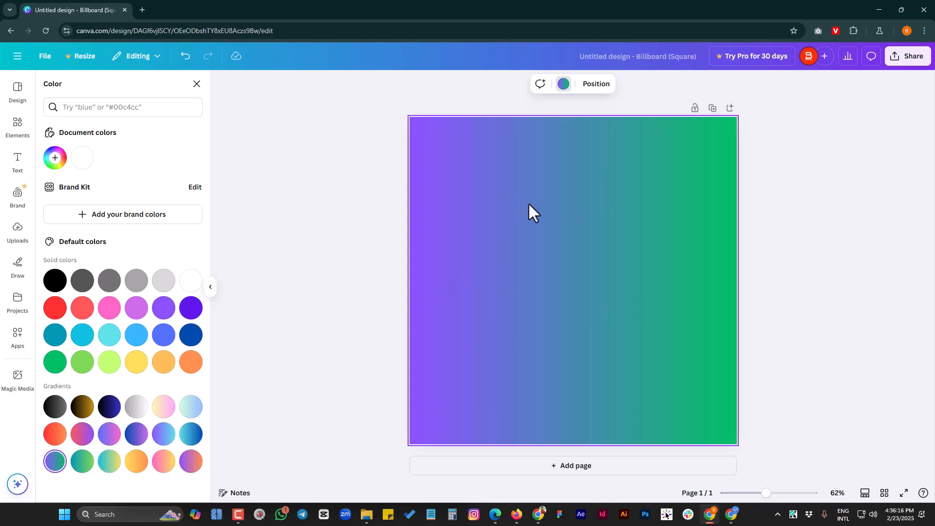
click(56, 158)
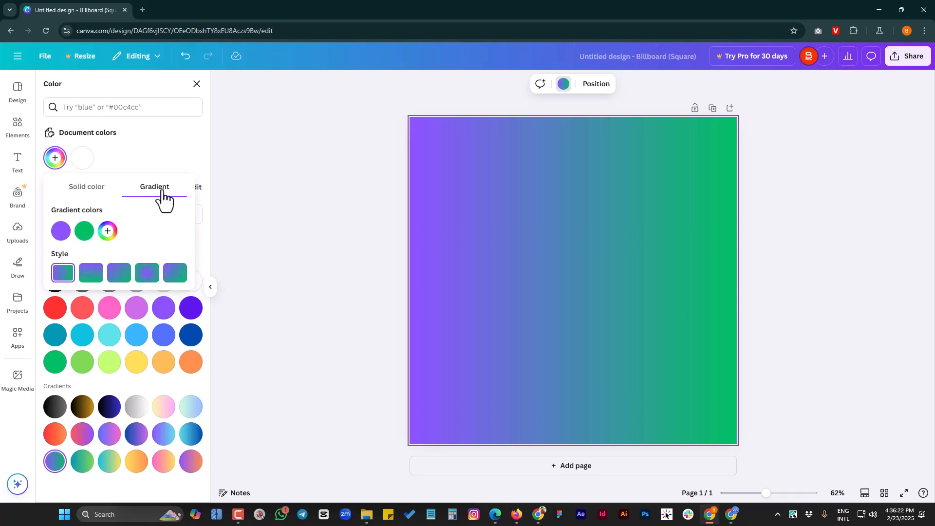
click(61, 232)
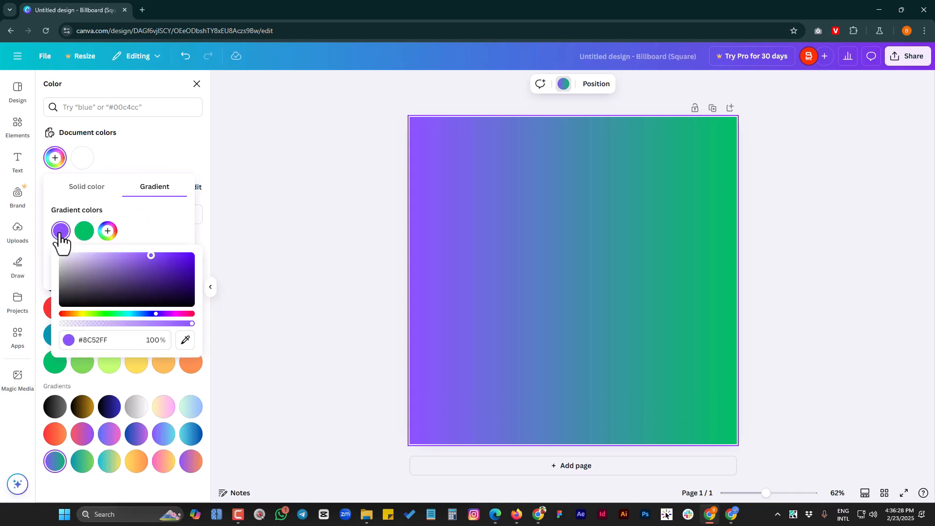
click(118, 256)
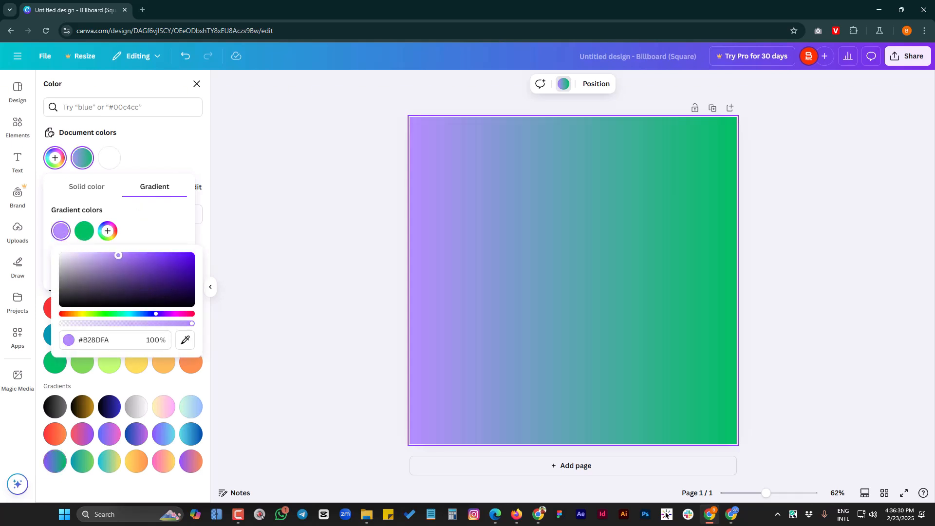
click(141, 218)
Step: Change the green color of the page background's gradient to bright cyan and close the color picker
click(84, 231)
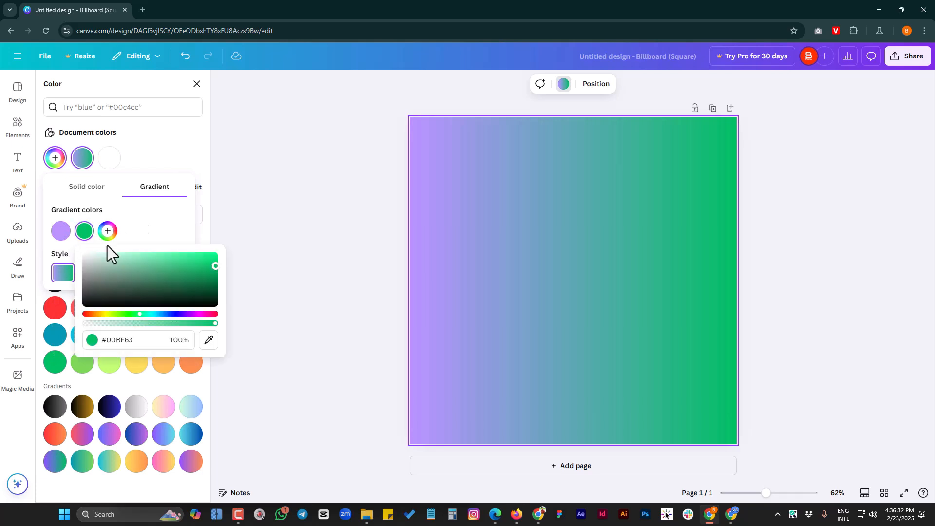
drag(140, 313, 194, 256)
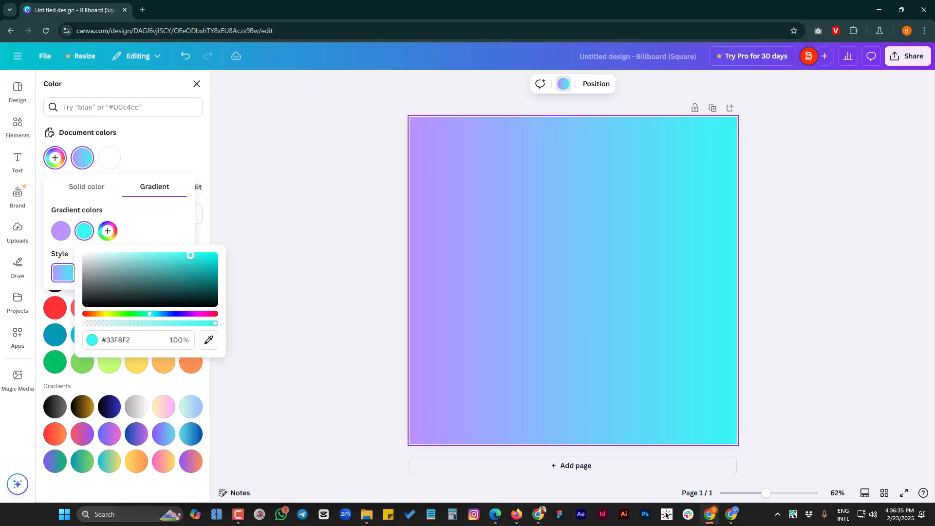
click(149, 227)
click(560, 227)
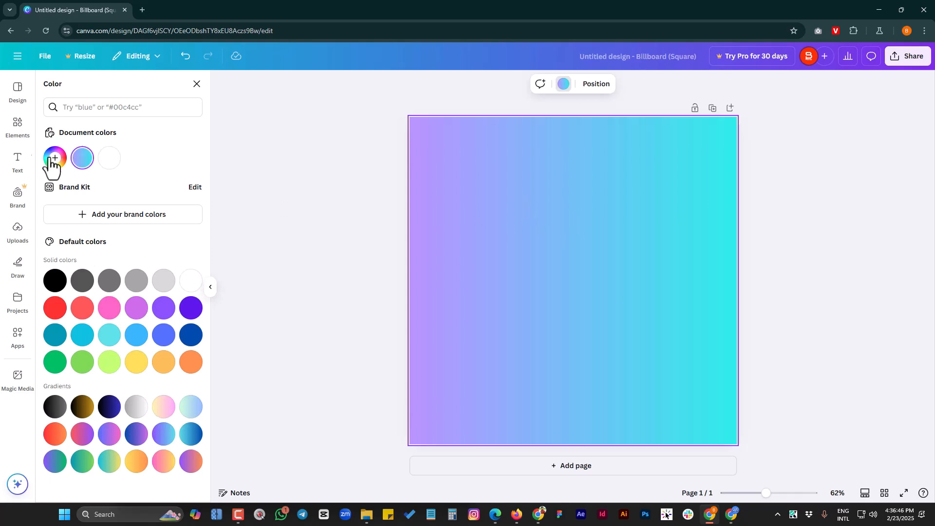
Step: Add a rounded square shape to the page, move it near the center and enlarge it to about half the page width
click(18, 126)
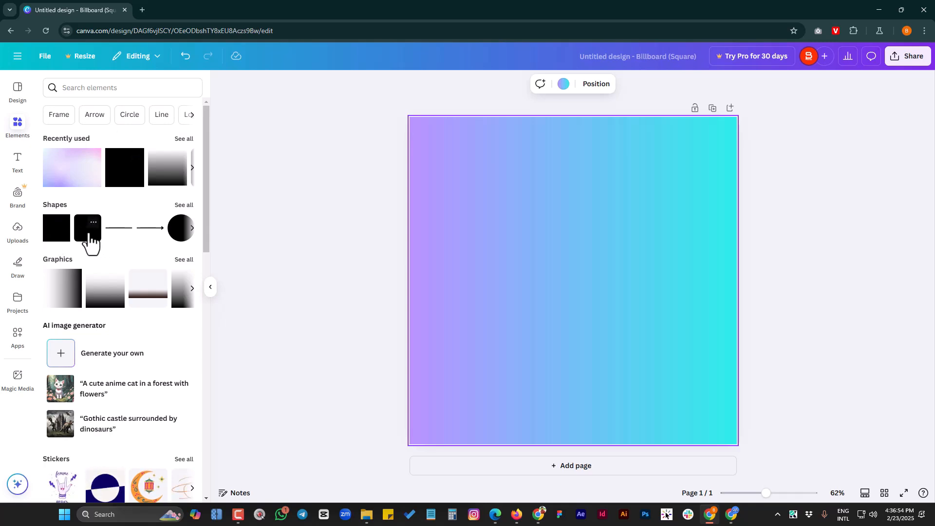
drag(89, 238, 549, 234)
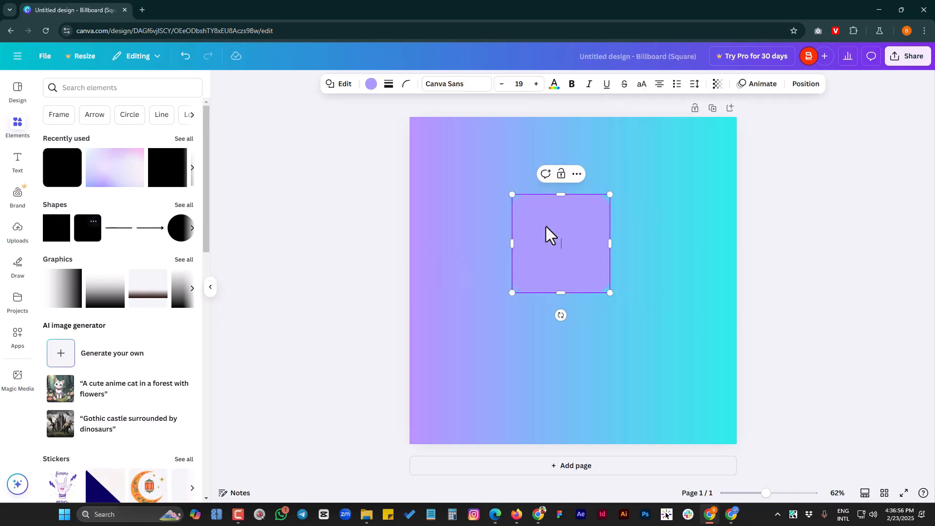
drag(593, 260, 560, 248)
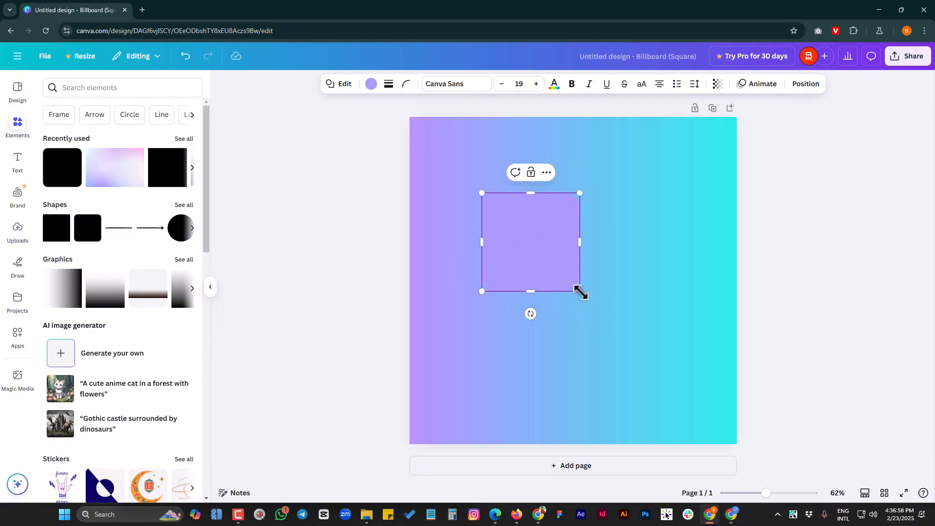
drag(580, 291, 649, 344)
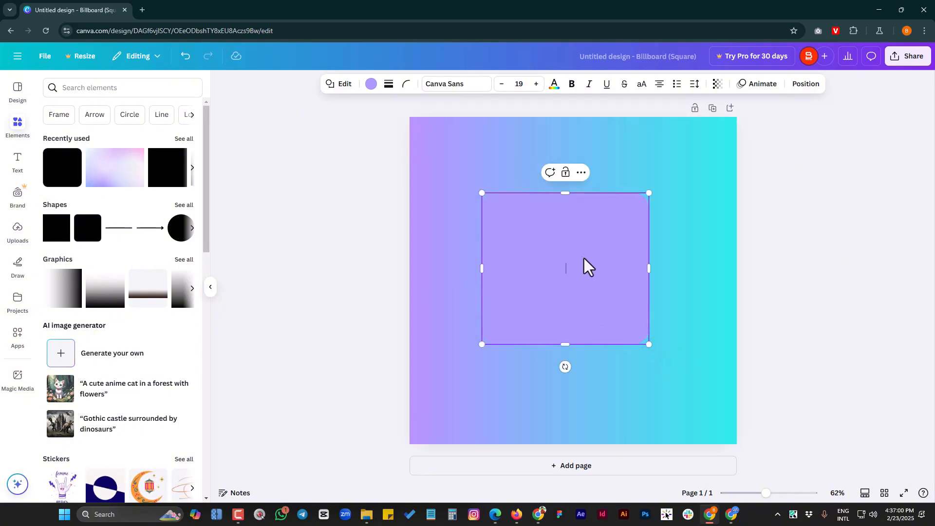
Step: Color the rounded shape white and convert its fill to a white-to-gray gradient
click(373, 86)
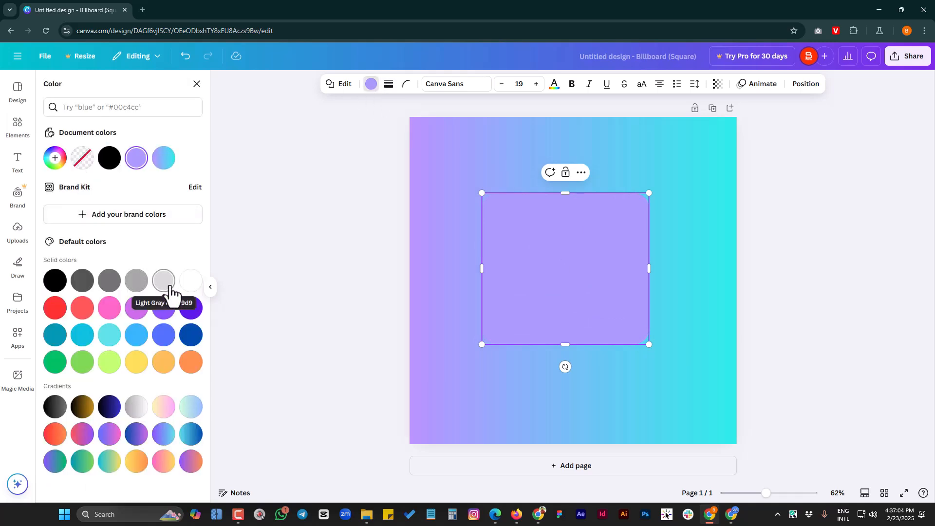
click(191, 287)
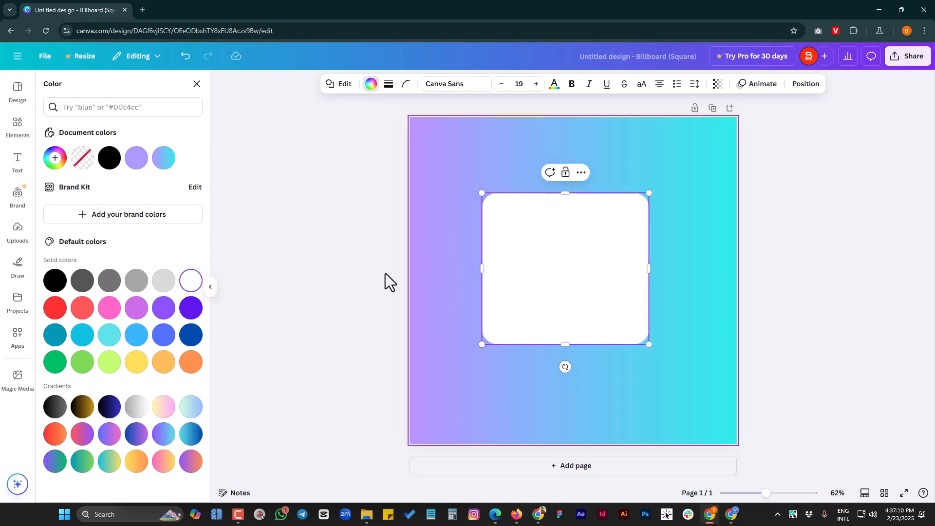
click(54, 159)
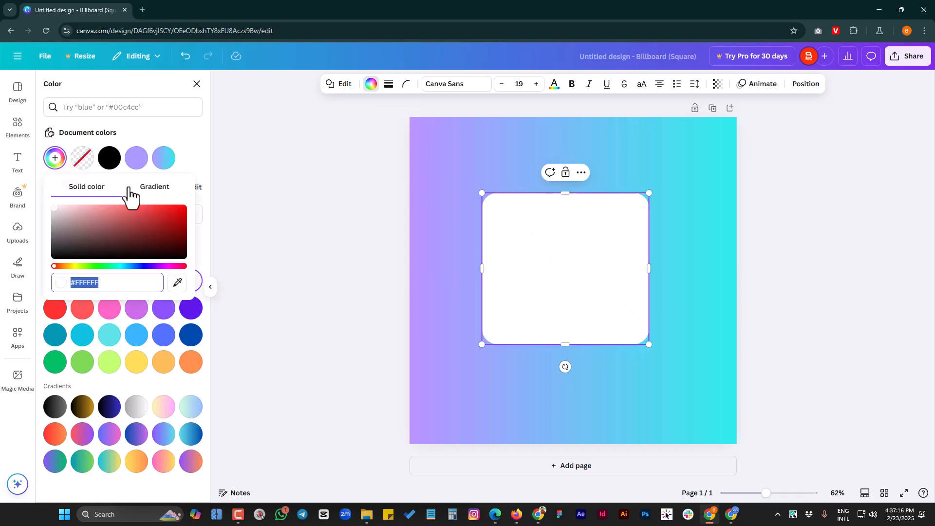
click(161, 197)
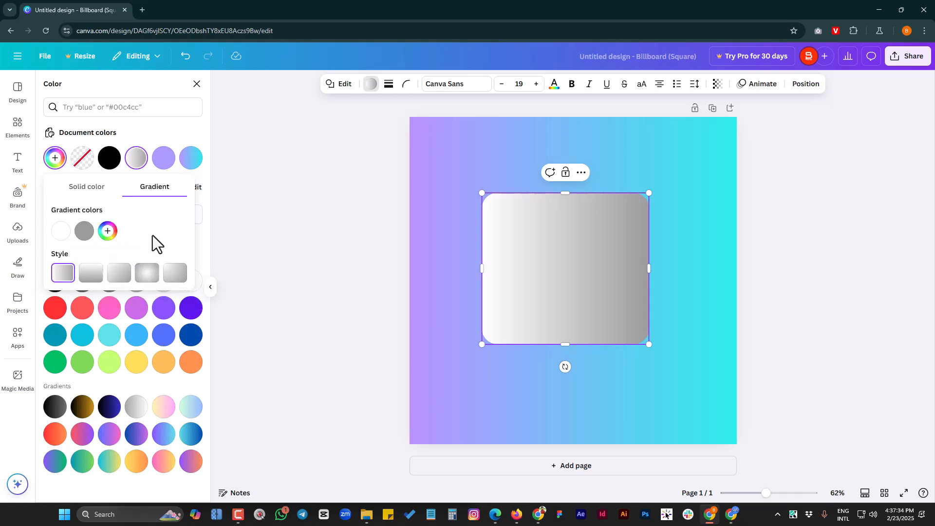
Step: Change the gray color of the rounded shape's gradient to the dark brownish gray #423A3A
click(84, 230)
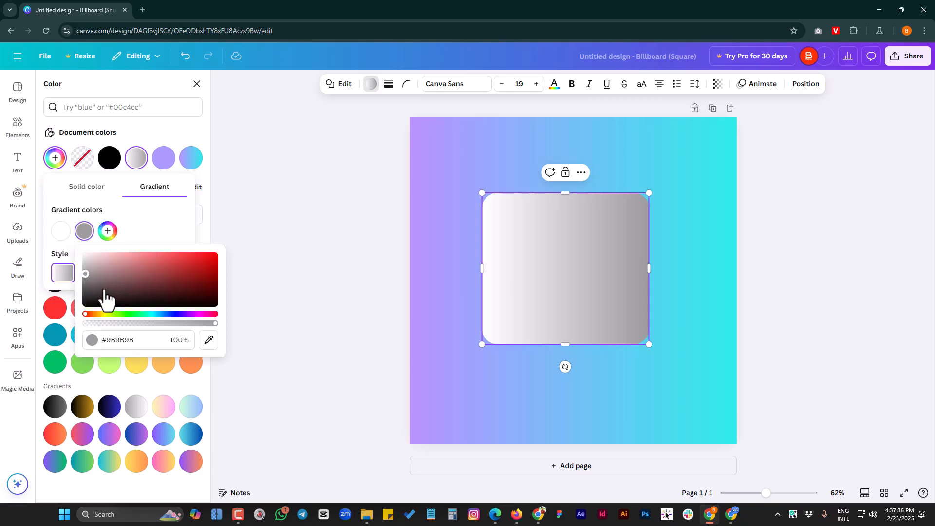
click(98, 292)
click(180, 230)
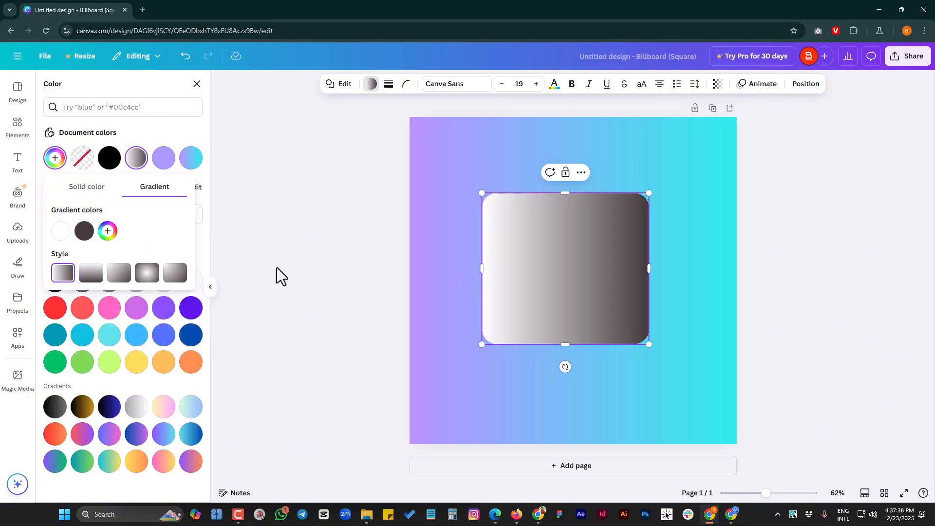
Step: Add a third color to the rounded shape's gradient, set it to a soft blue of about #63A8CB, and close the color picker
click(108, 231)
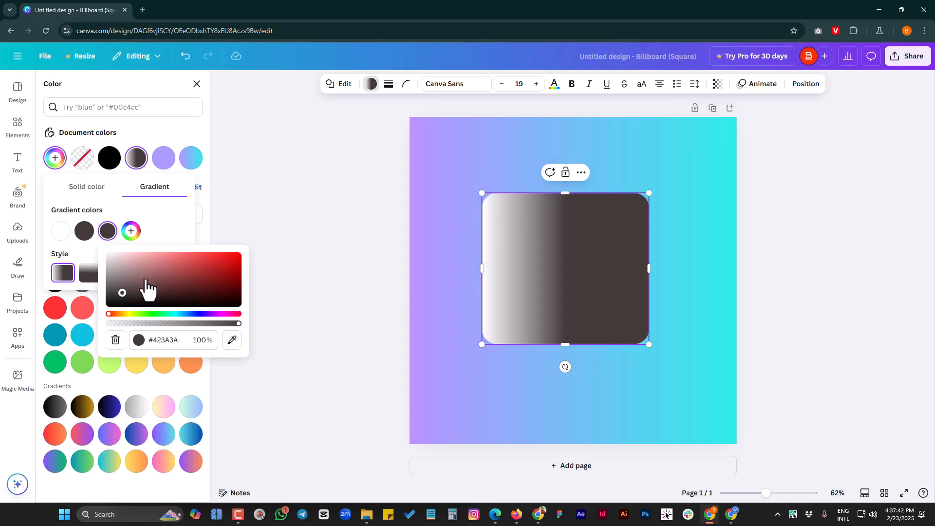
click(181, 314)
click(175, 262)
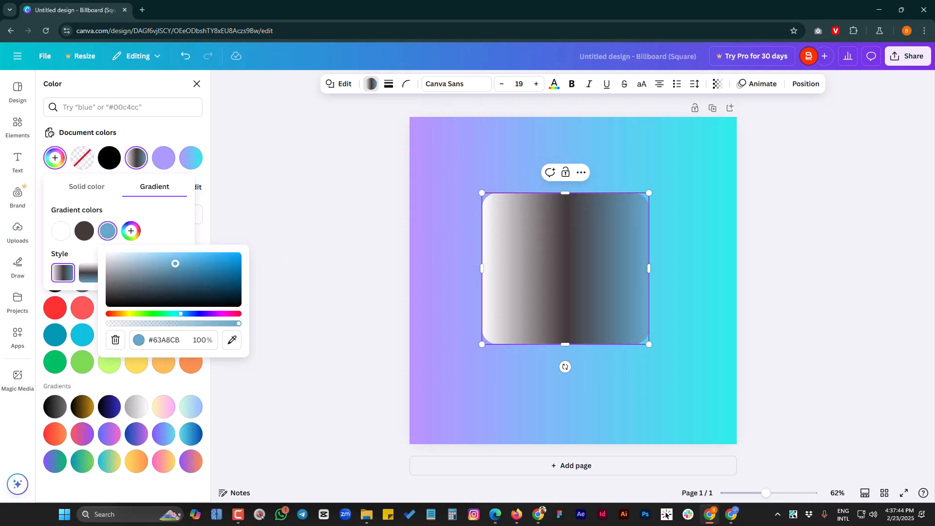
click(155, 221)
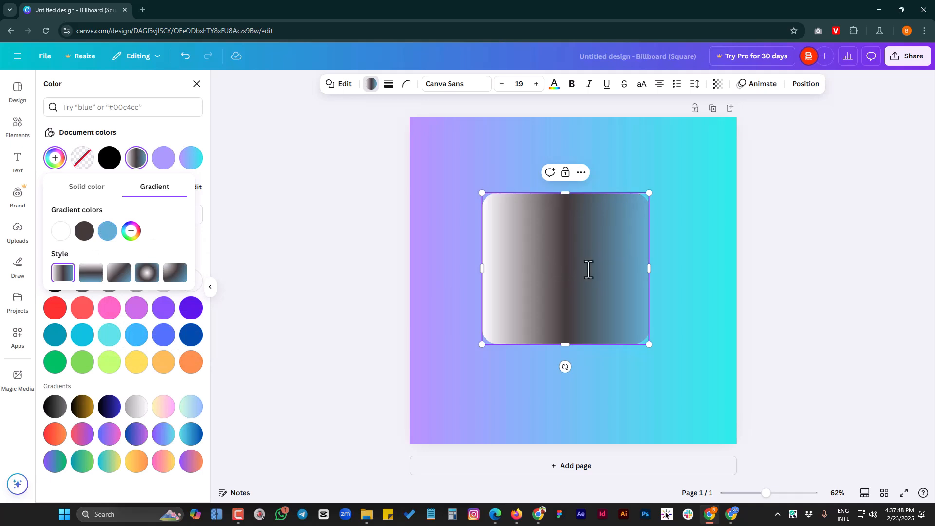
click(674, 322)
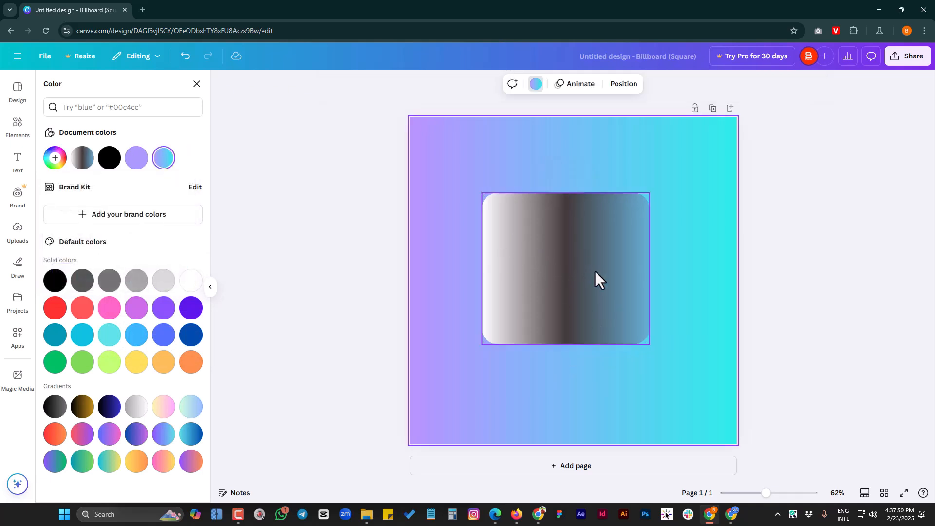
Step: Move the rounded shape into the upper half of the page and shrink it to about a third of the page width
drag(596, 271, 585, 254)
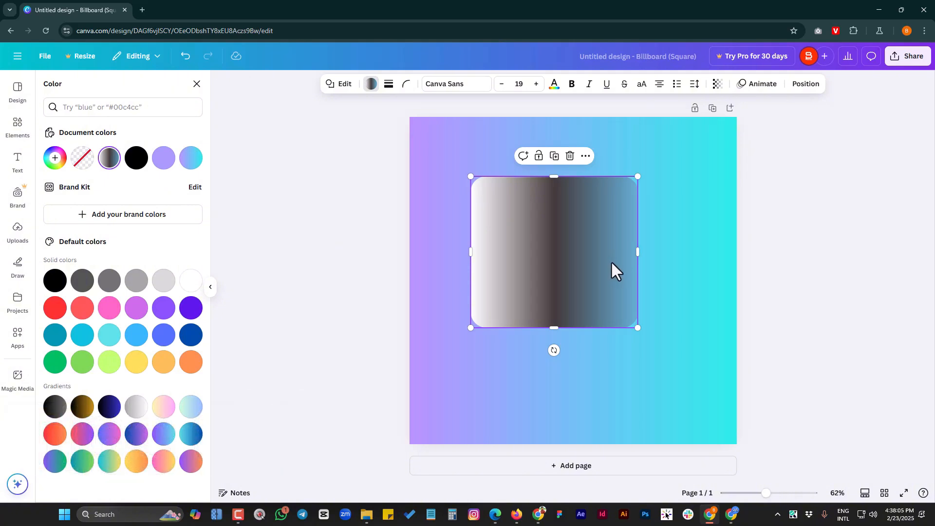
drag(610, 267, 595, 242)
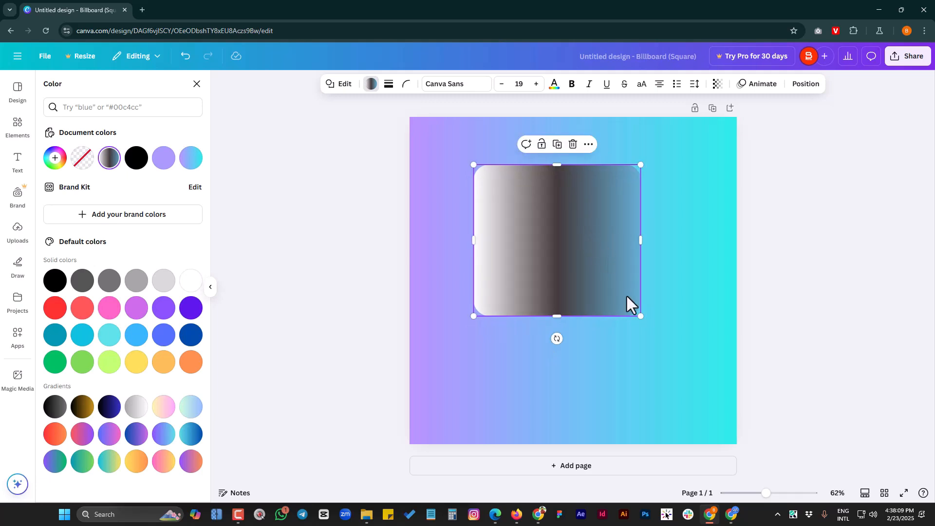
drag(640, 316, 587, 261)
mouse_move(559, 220)
mouse_down()
mouse_move(573, 229)
mouse_move(549, 221)
mouse_move(564, 211)
mouse_move(556, 214)
mouse_up()
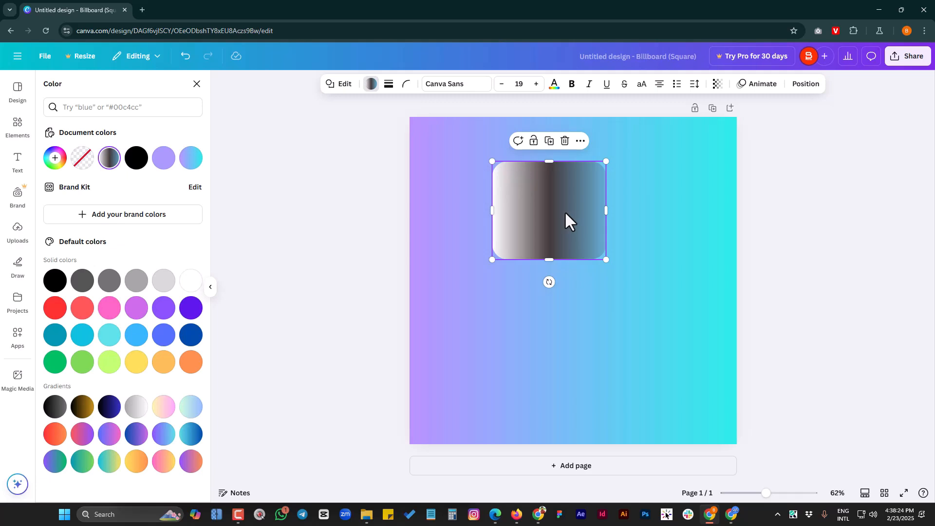
Step: Nudge the rounded shape down in small increments and slightly back up
key(Down)
key(Down)
key(Down)
key(Down)
key(Down)
key(Down)
key(Down)
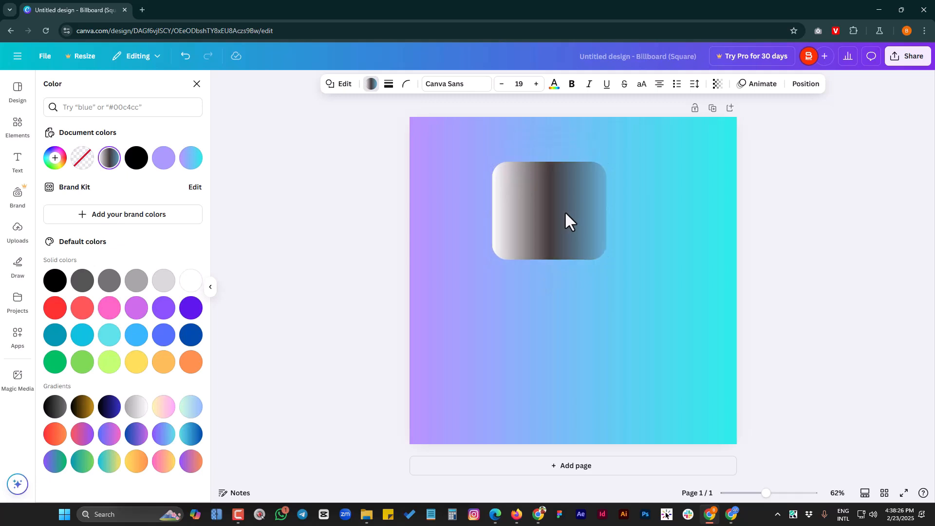
key(Down)
key(Down)
key(Down)
key(Down)
key(Down)
key(Down)
key(Down)
key(Down)
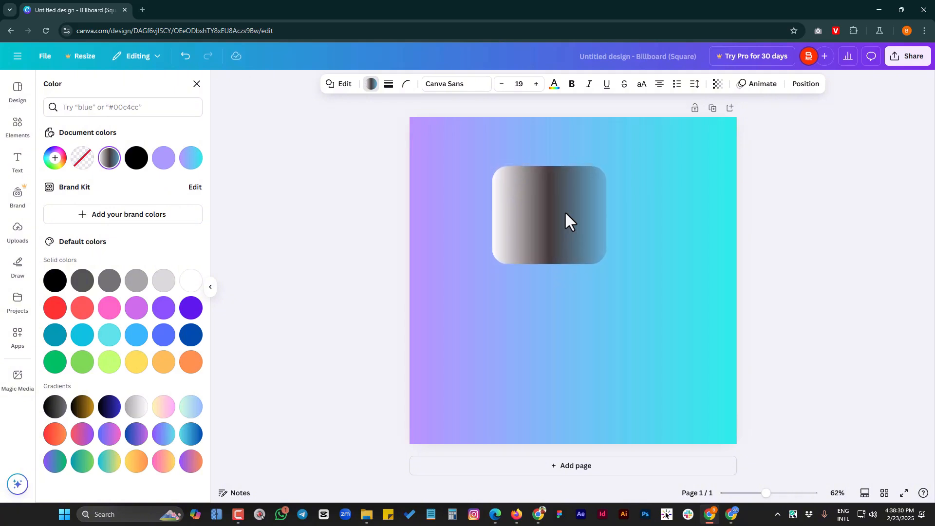
key(Up)
key(Up)
key(Up)
key(Up)
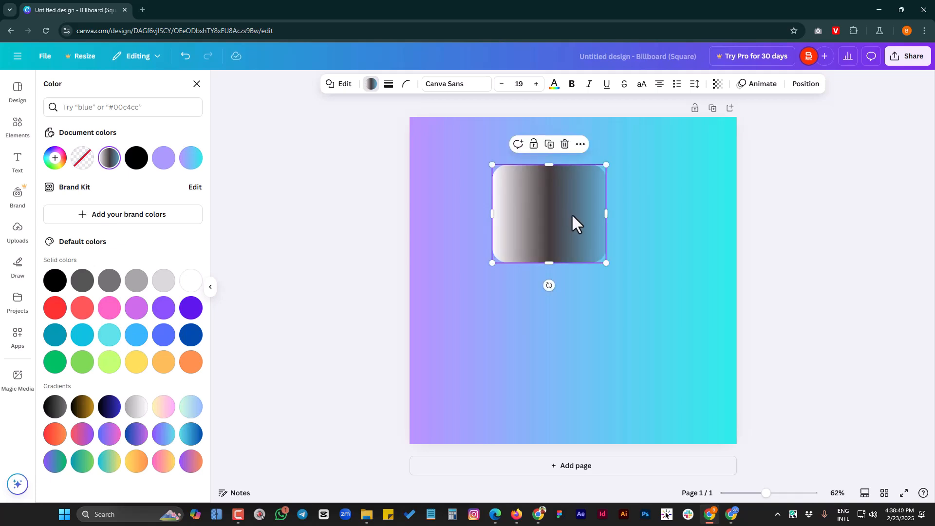
Step: Nudge the rounded shape further down the page in repeated increments
key(Down)
key(Down)
key(Down)
key(Down)
key(Down)
key(Down)
key(Down)
key(Down)
key(Down)
key(Down)
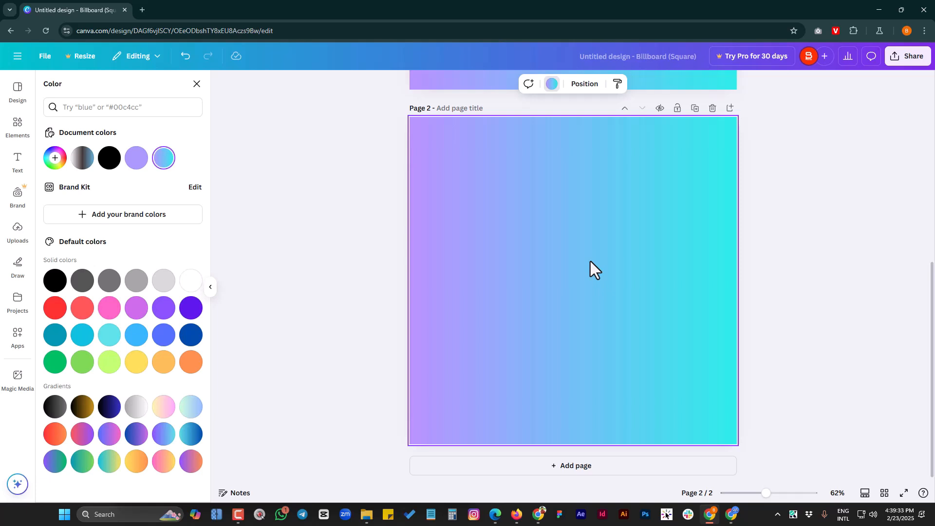
Step: Switch to File Explorer, open the Downloads folder and minimize its window
click(367, 514)
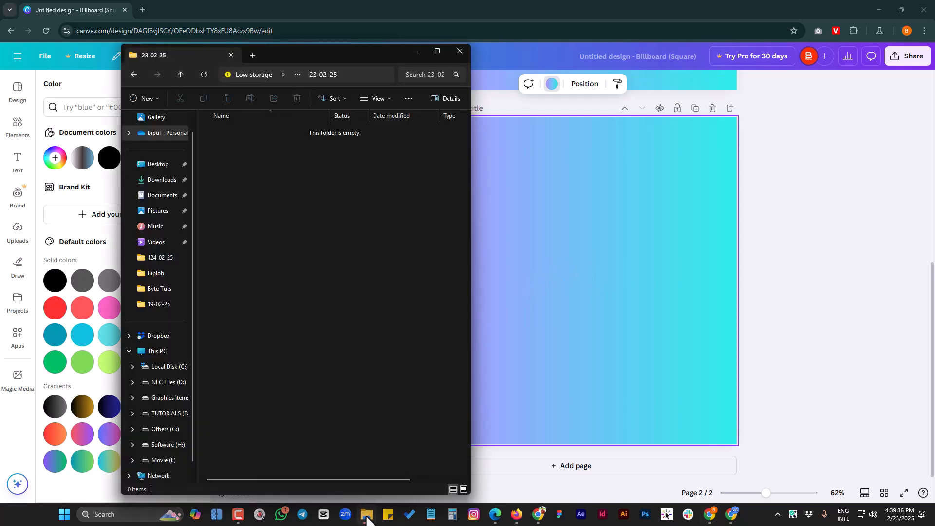
click(157, 180)
click(415, 51)
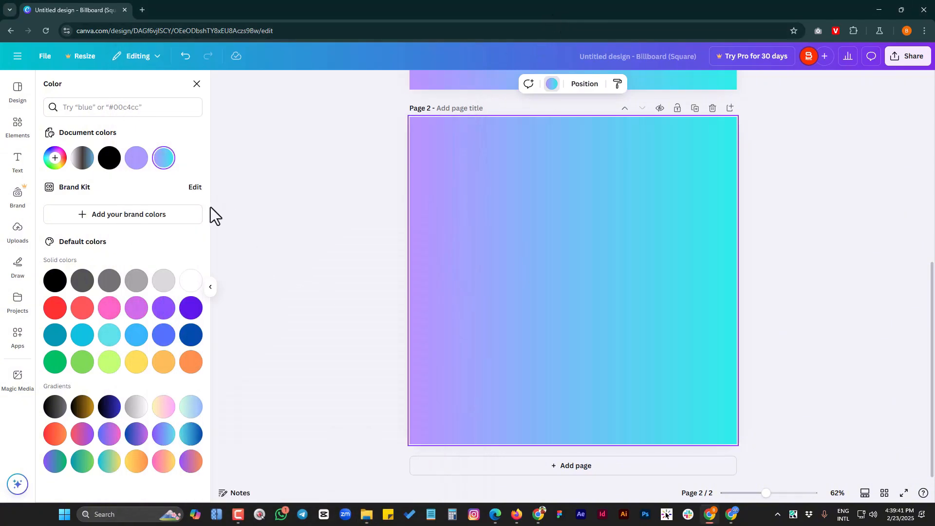
Step: Upload the image unnamed (2).png from the Downloads folder, browsing the files as large thumbnails
click(18, 232)
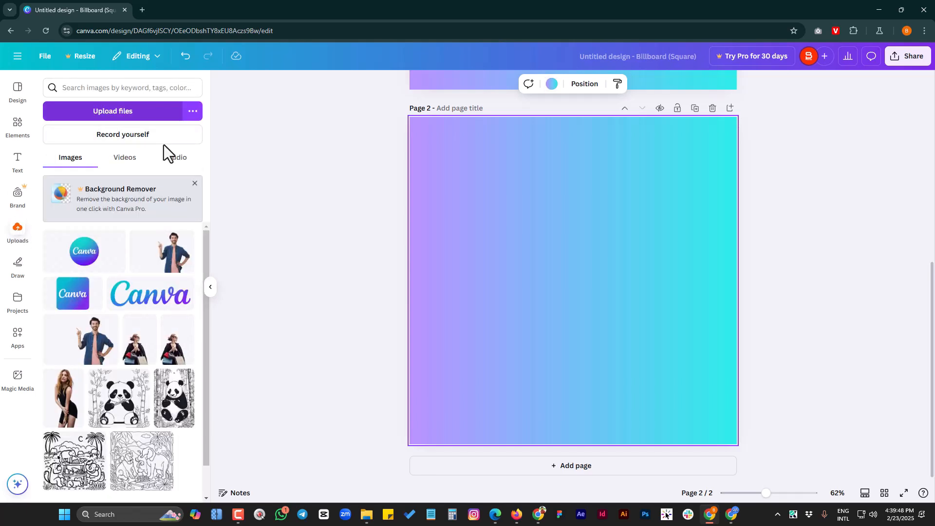
click(144, 112)
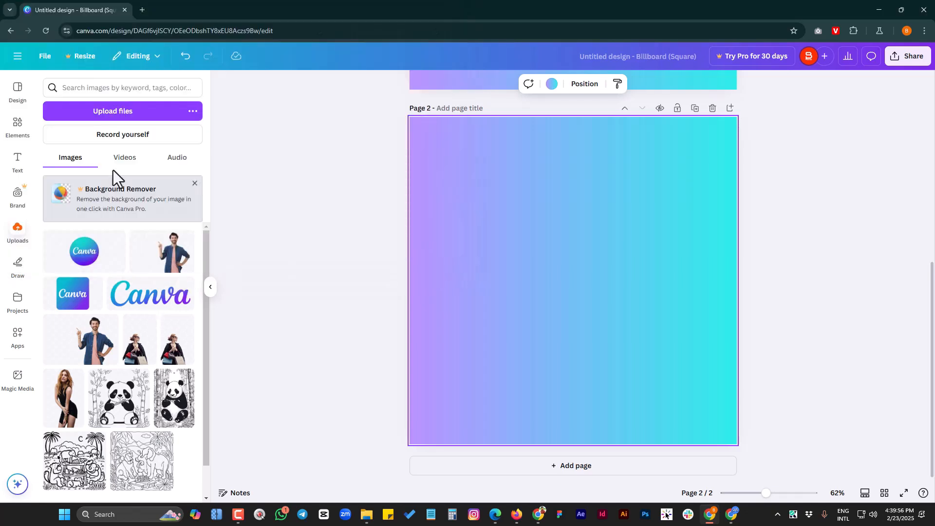
click(21, 240)
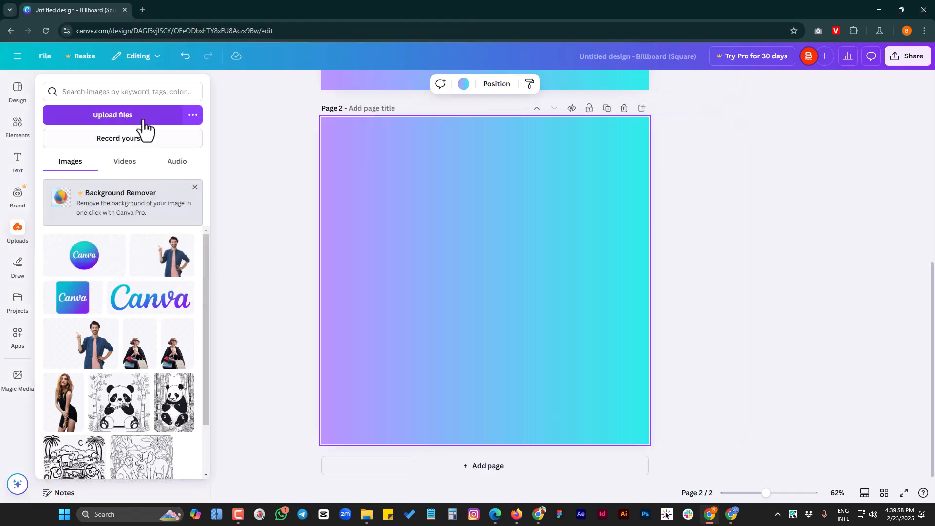
click(118, 121)
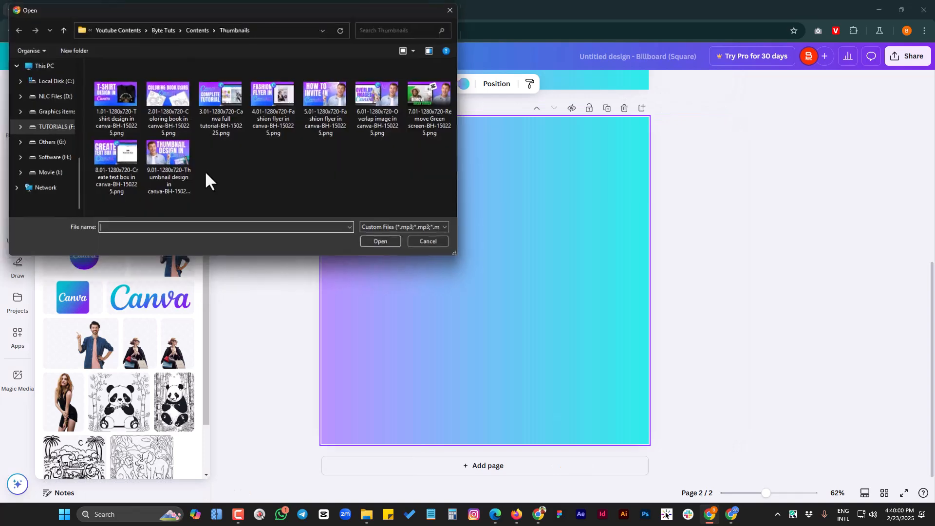
scroll(43, 146, up, 5)
click(45, 146)
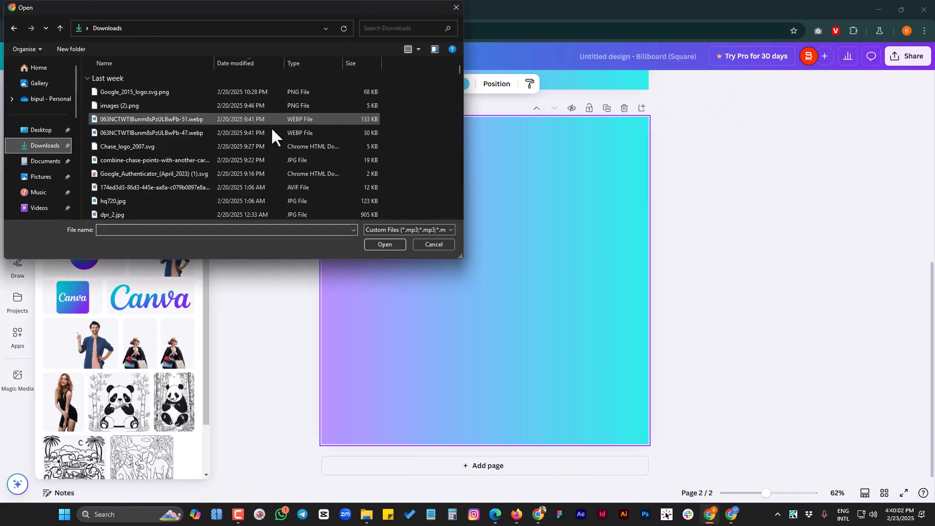
click(407, 48)
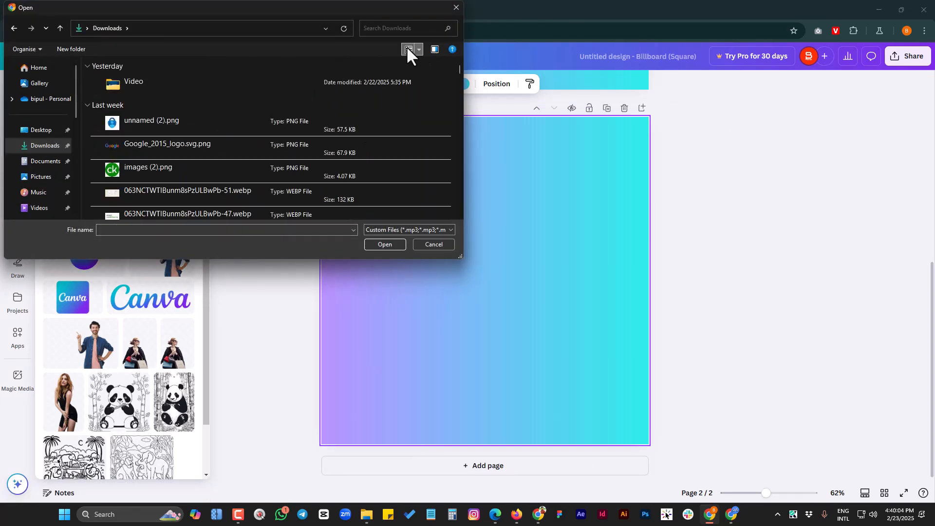
click(407, 48)
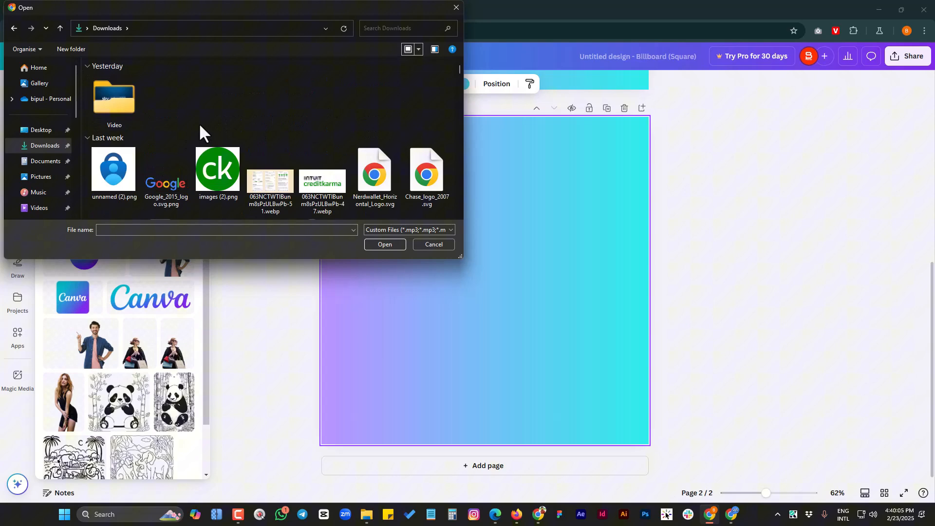
double_click(127, 174)
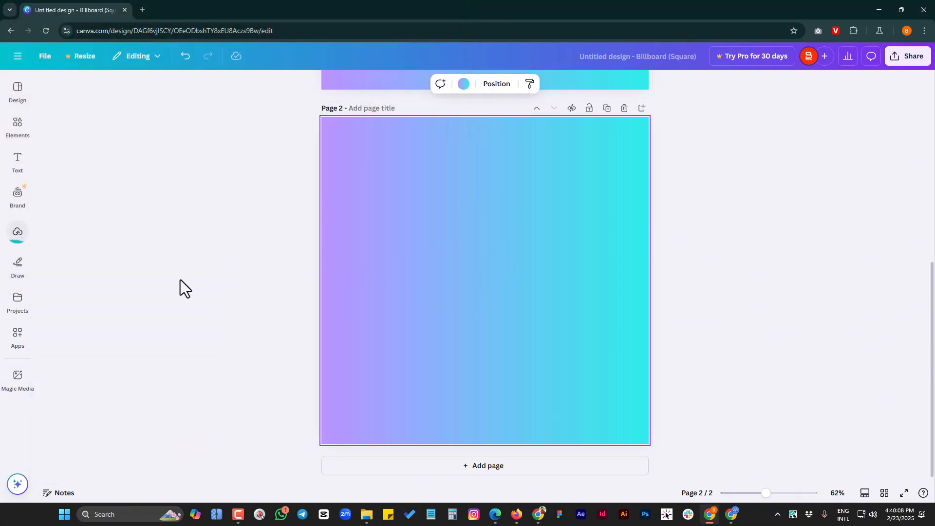
click(20, 236)
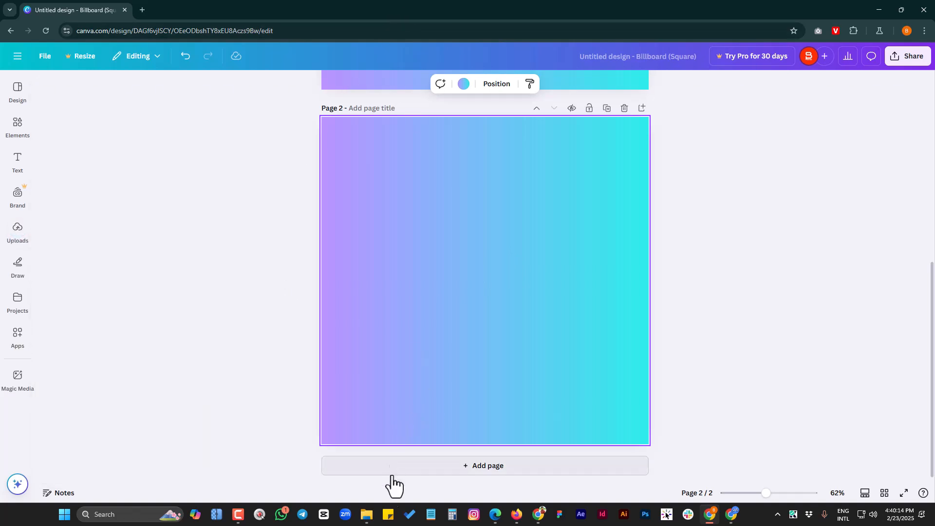
Step: Place Google_2015_logo.svg.png from the File Explorer Downloads folder onto page 2 and position it near the page's middle
click(367, 515)
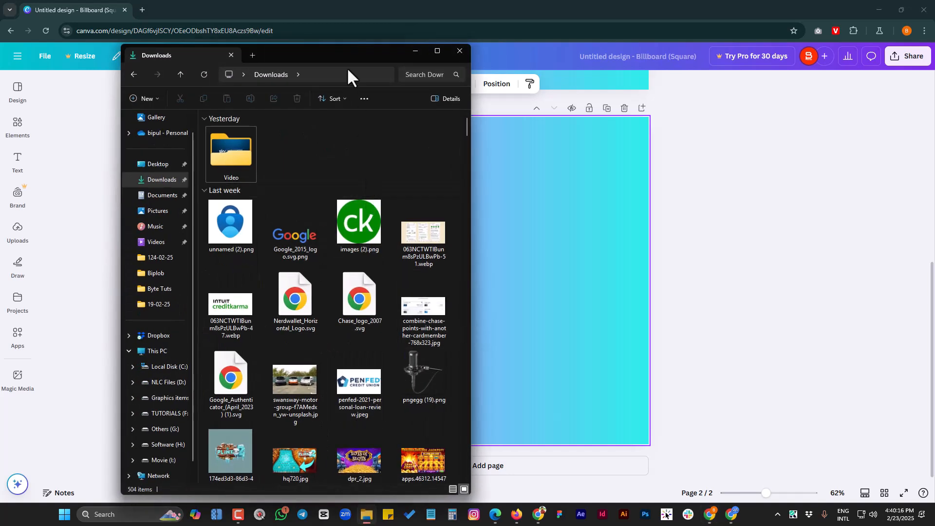
drag(347, 63, 259, 60)
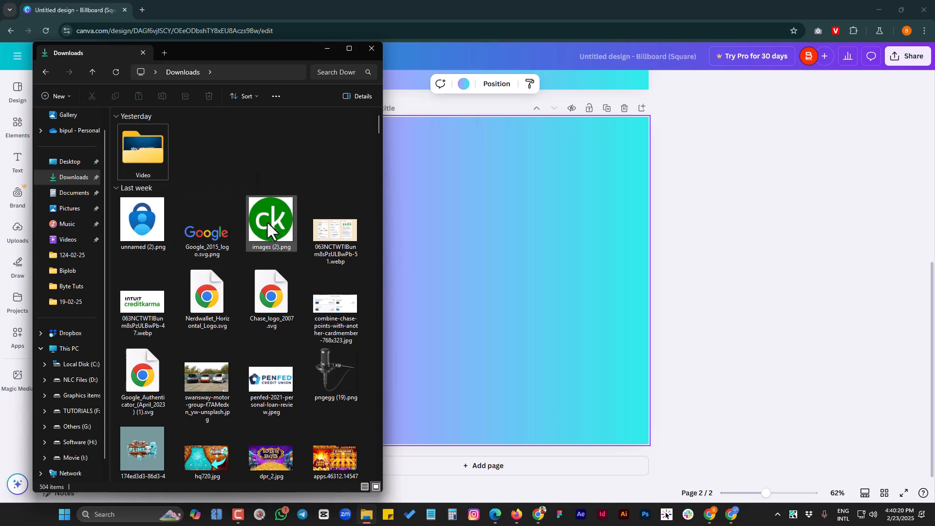
drag(206, 232, 517, 266)
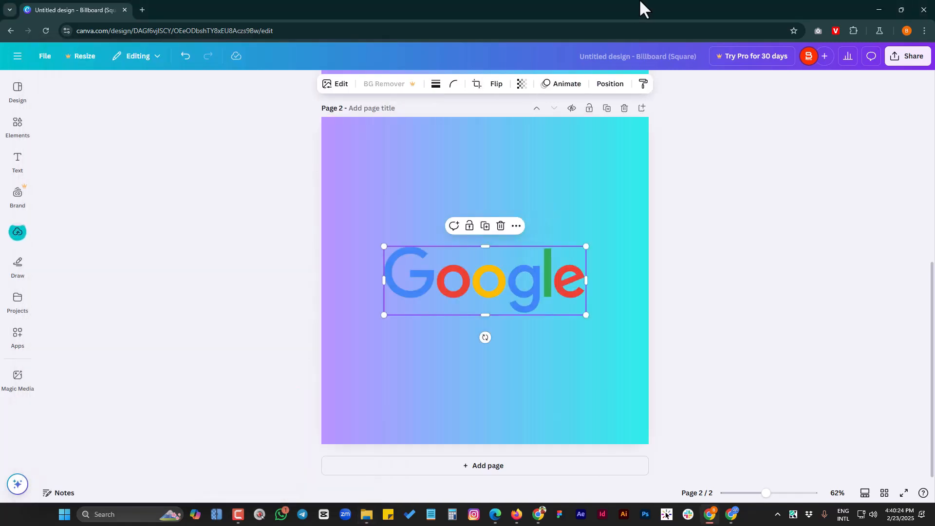
mouse_move(500, 279)
mouse_down()
mouse_move(493, 257)
mouse_move(504, 286)
mouse_up()
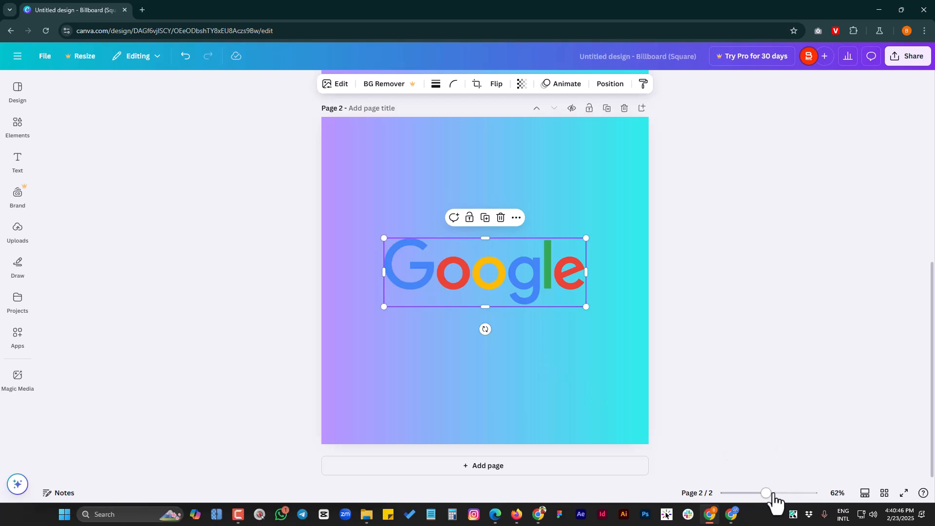
Step: Zoom page 2 to 66%, fit the whole page in view, and make the page fill the view
mouse_move(766, 493)
mouse_down()
mouse_move(780, 493)
mouse_move(758, 493)
mouse_move(768, 494)
mouse_up()
scroll(543, 270, down, 1)
scroll(542, 270, down, 2)
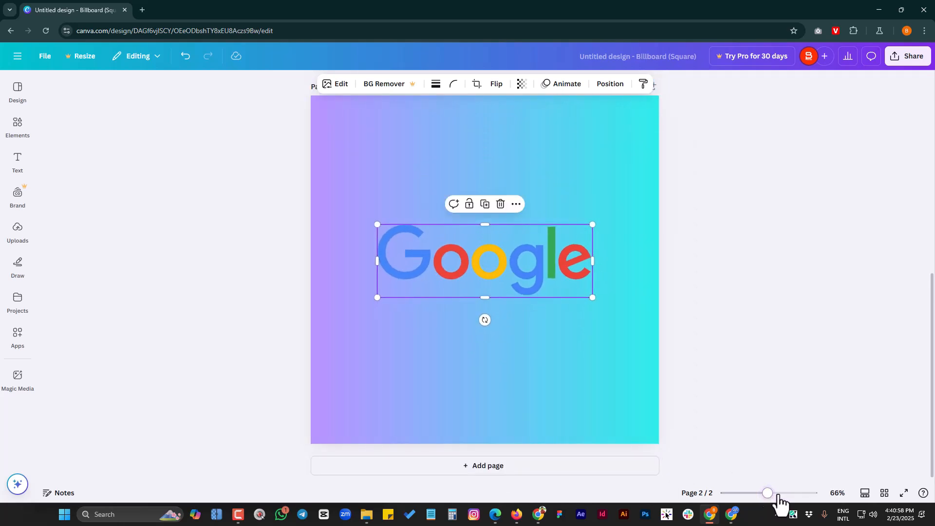
click(838, 493)
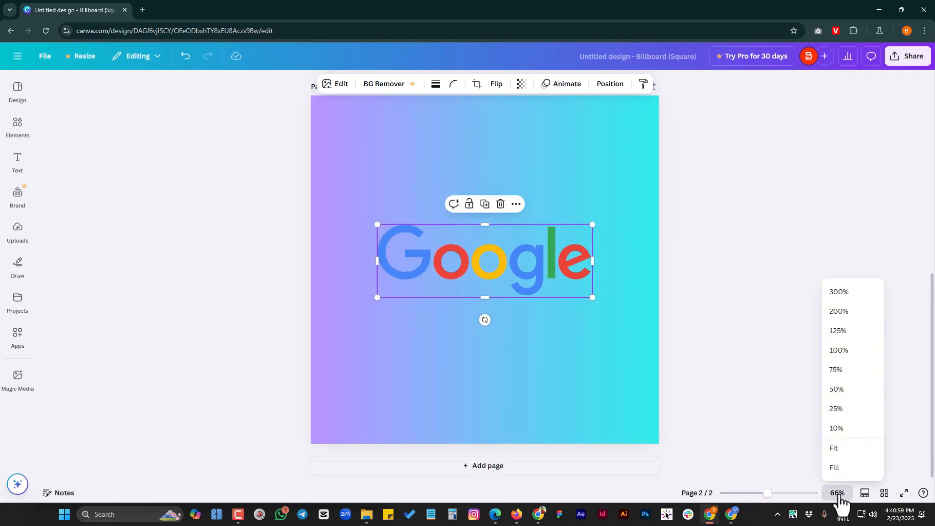
click(846, 452)
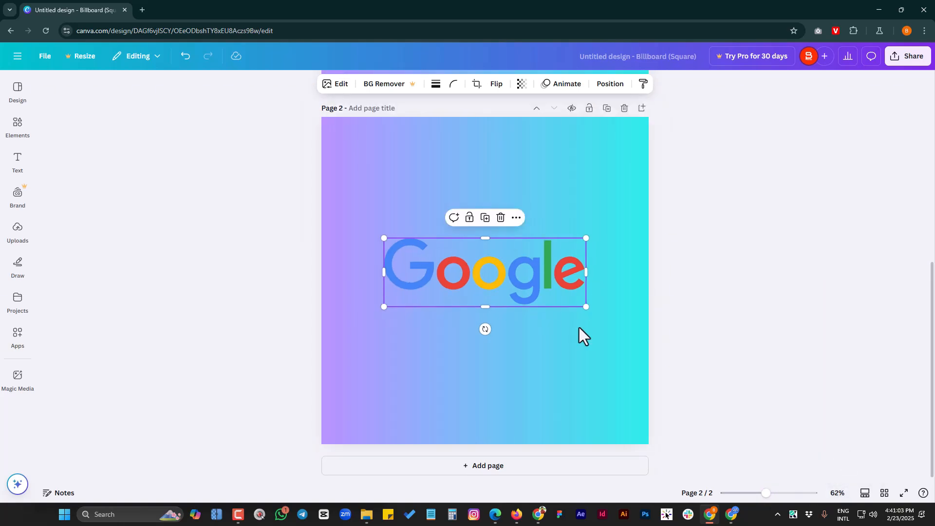
click(842, 493)
click(846, 472)
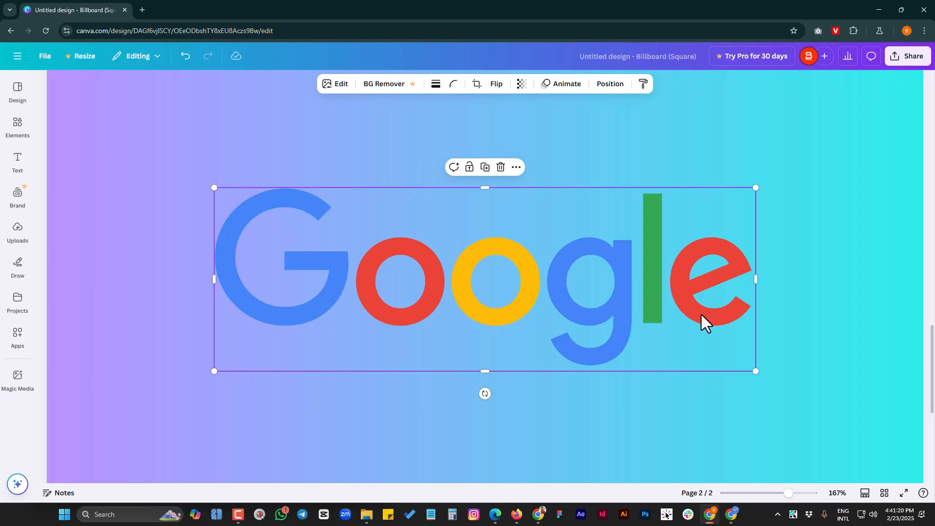
Step: Zoom in on the Google logo to 400% and back out to 200%
key(ctrl+plus)
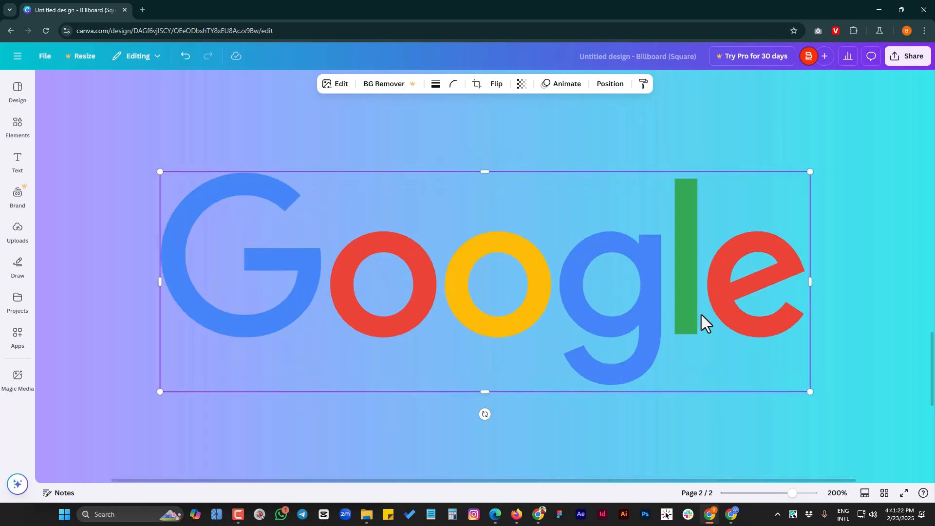
key(ctrl+plus)
key(ctrl+plus)
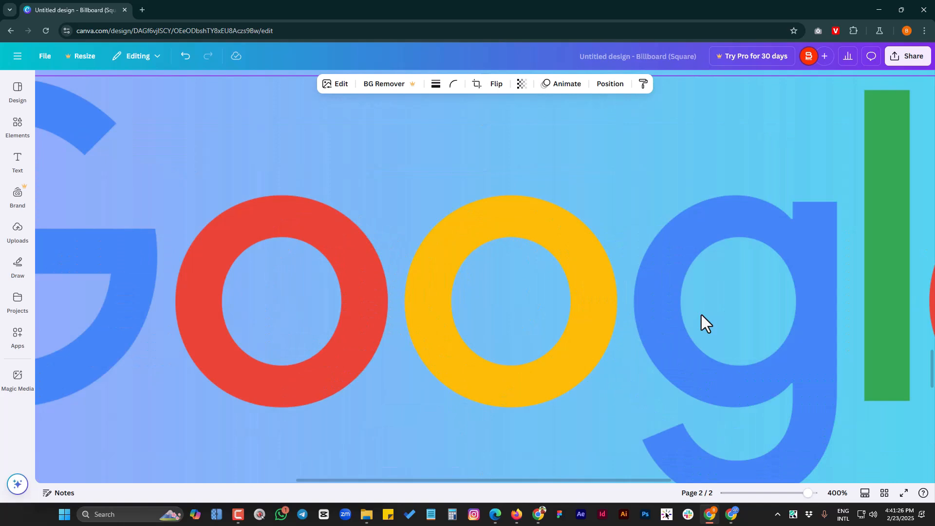
key(ctrl+minus)
key(ctrl+minus)
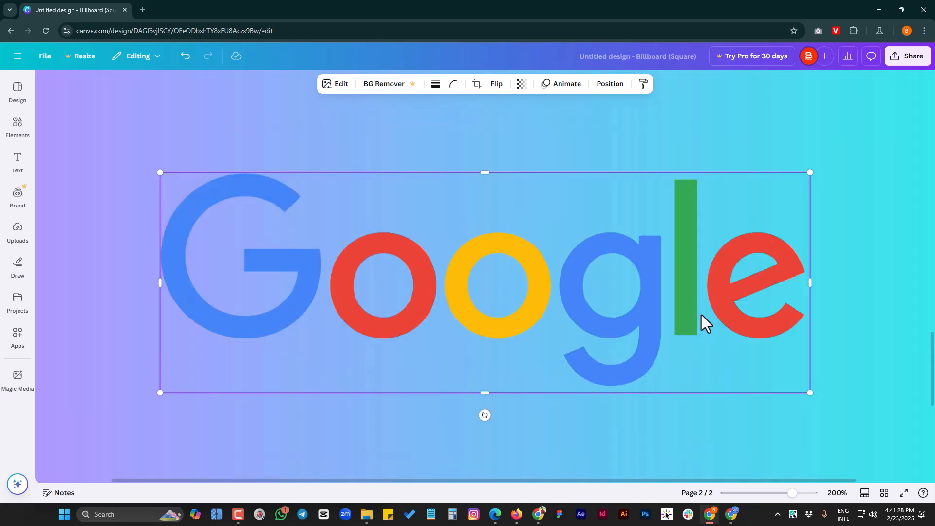
Step: Zoom page 2 out to 75% so the whole page around the Google logo is in view
key(ctrl+minus)
key(ctrl+minus)
key(ctrl+minus)
key(ctrl+minus)
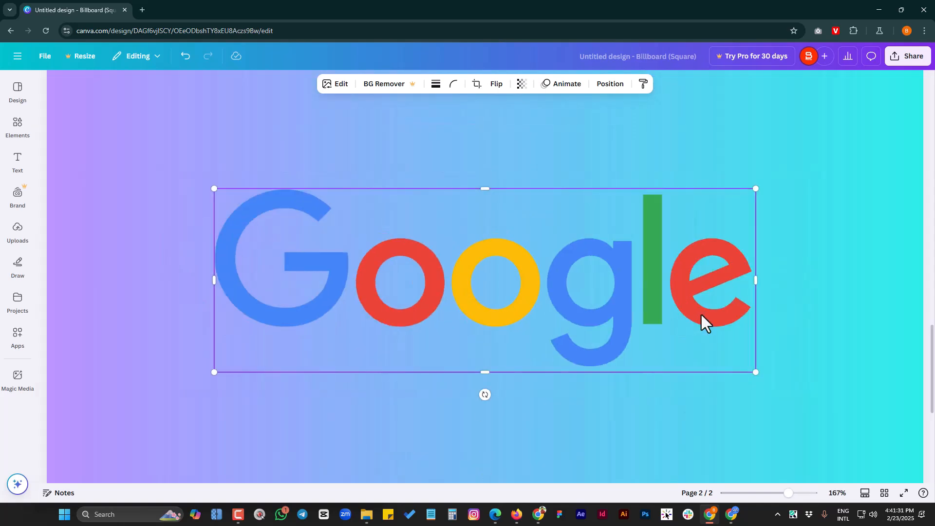
key(ctrl+minus)
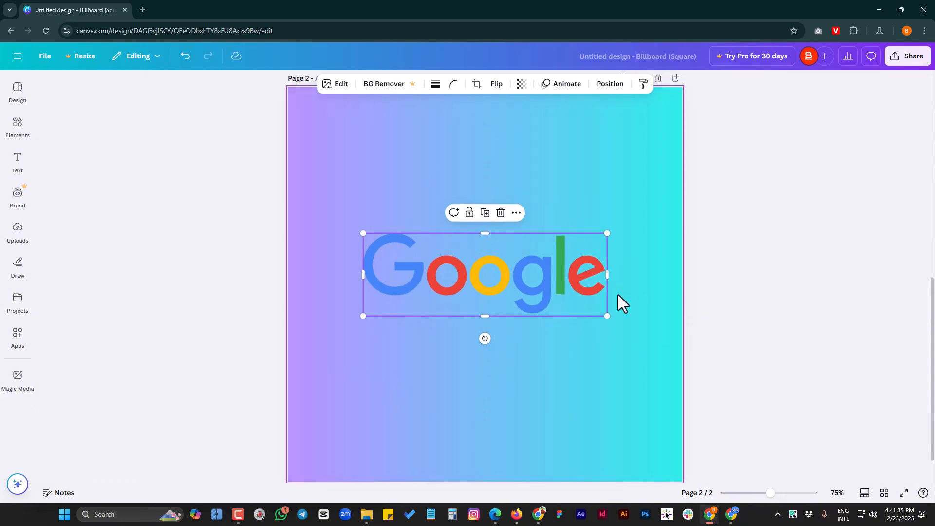
Step: Deselect the Google logo and zoom page 2 in and out repeatedly between 106% and 150%
click(553, 367)
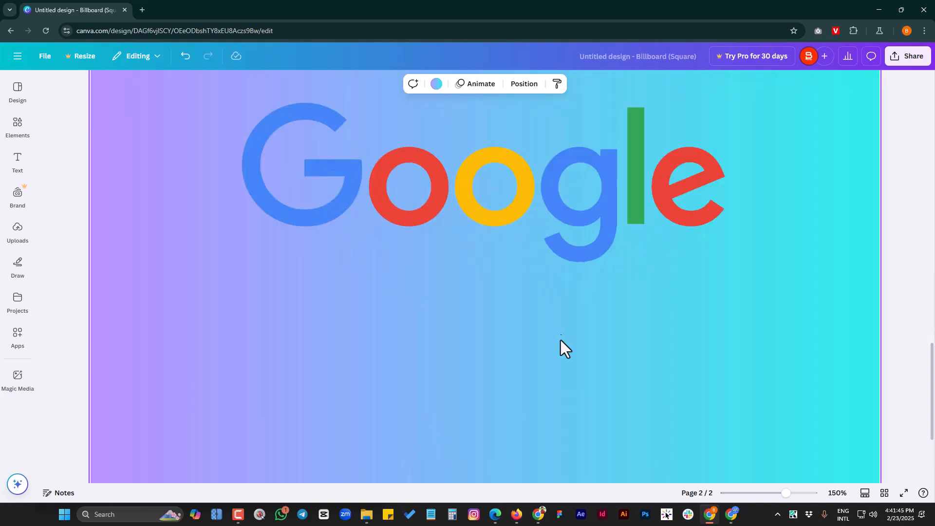
ctrl+scroll(583, 361, down, 3)
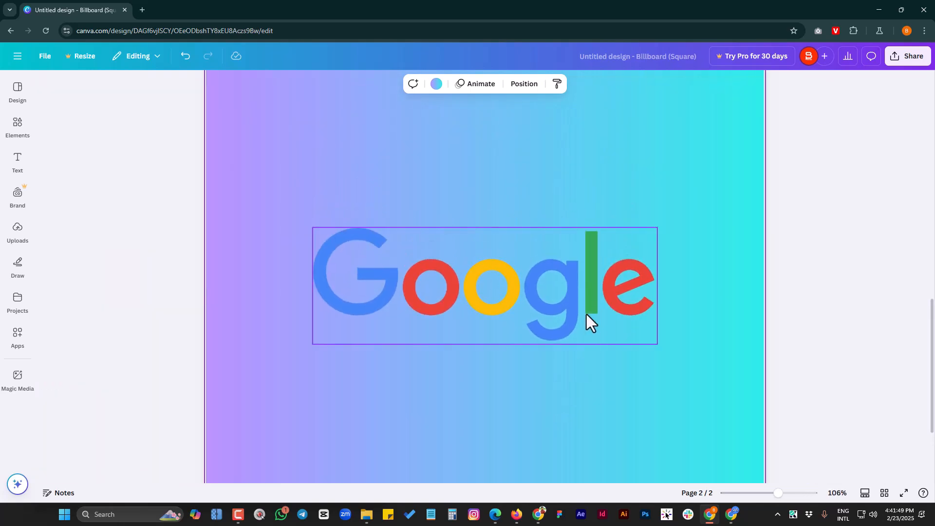
ctrl+scroll(591, 367, up, 2)
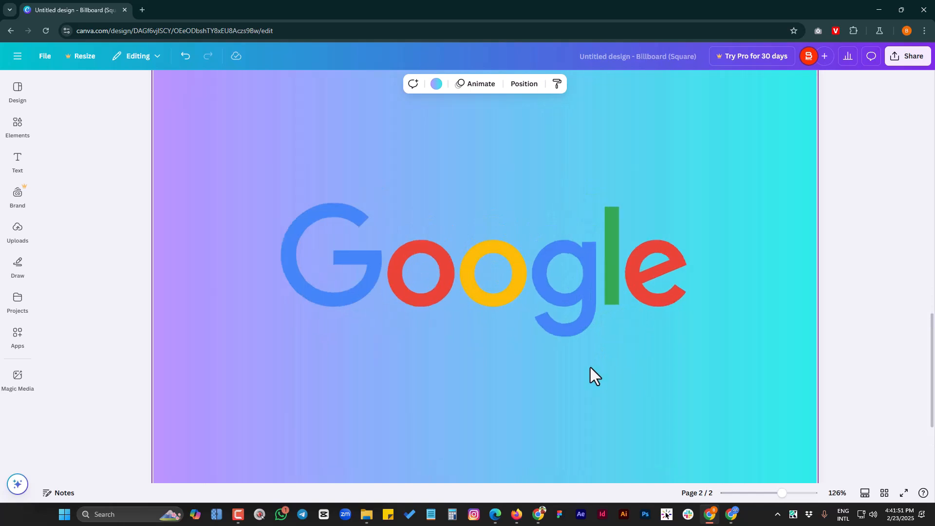
ctrl+scroll(591, 367, up, 1)
ctrl+scroll(592, 367, down, 2)
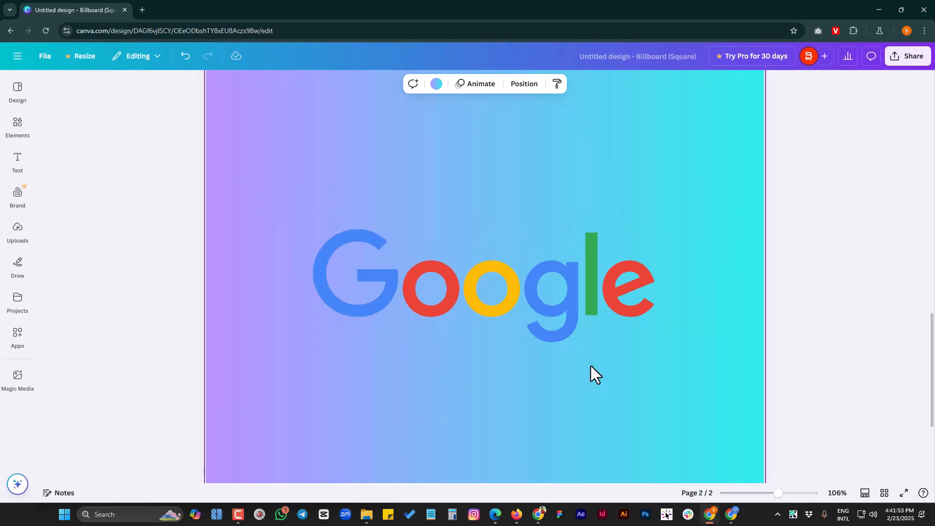
ctrl+scroll(591, 367, up, 1)
ctrl+scroll(591, 366, up, 1)
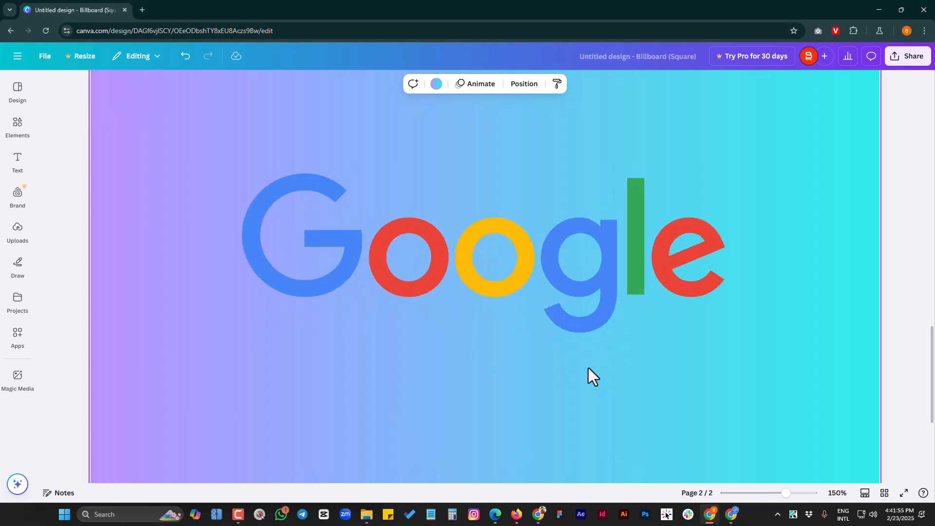
ctrl+scroll(588, 368, down, 3)
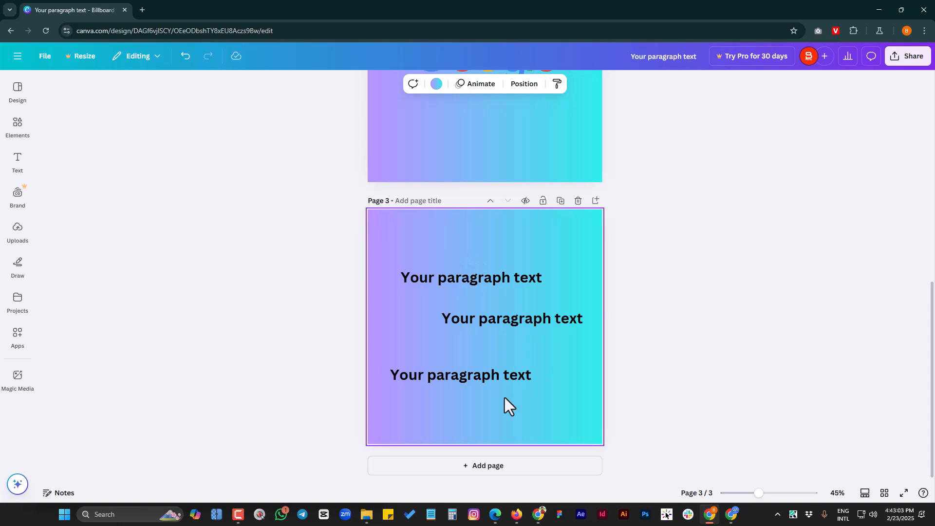
Step: Try Tidy up on the three paragraph text boxes on page 3, and undo it
drag(456, 240, 561, 404)
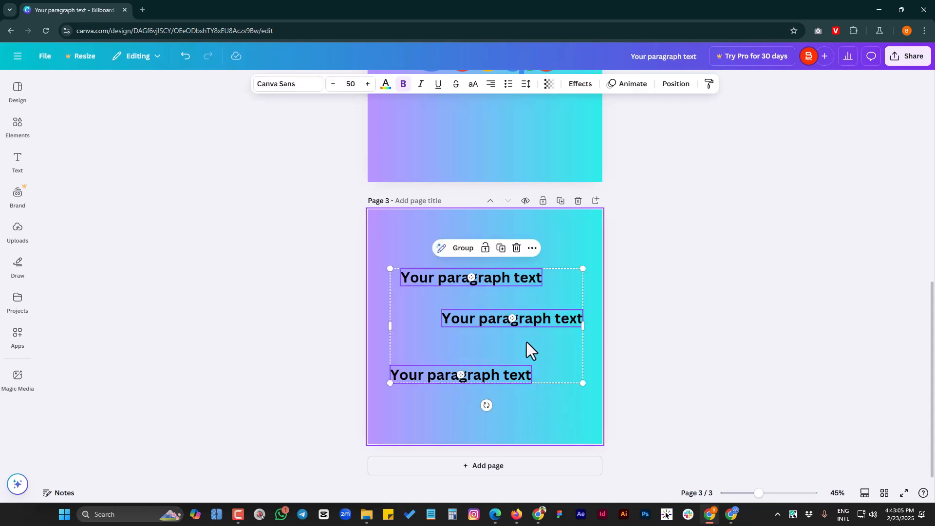
click(566, 241)
drag(440, 255, 564, 402)
click(675, 85)
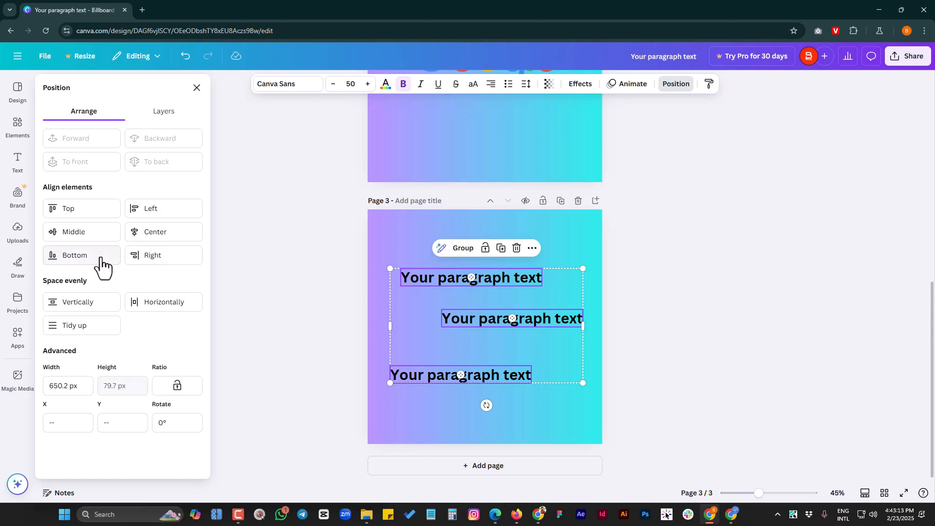
click(85, 331)
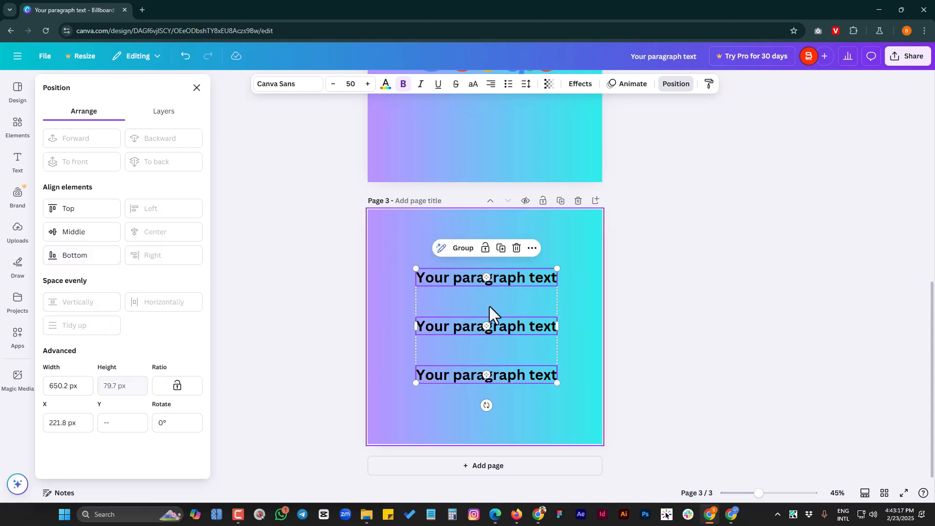
key(ctrl+z)
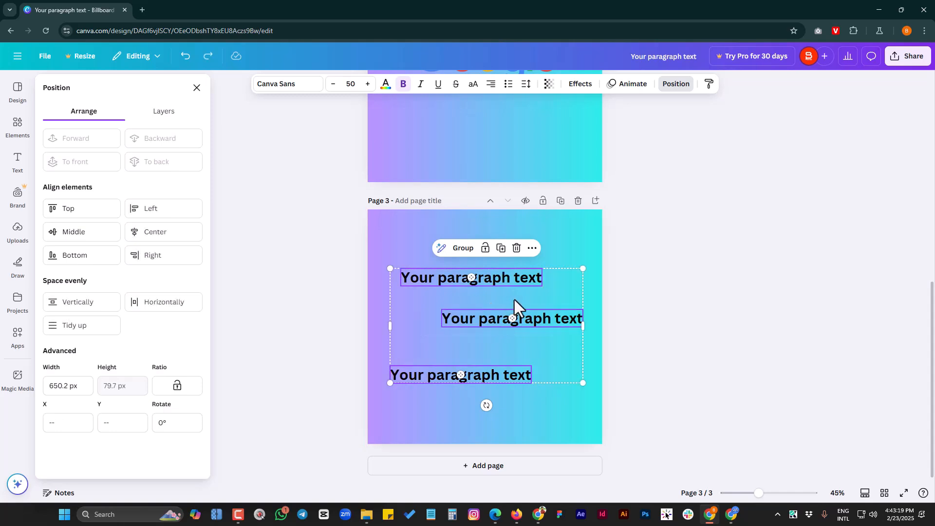
Step: Try spacing the three text boxes evenly horizontally, undo that, and space them evenly vertically instead
click(152, 307)
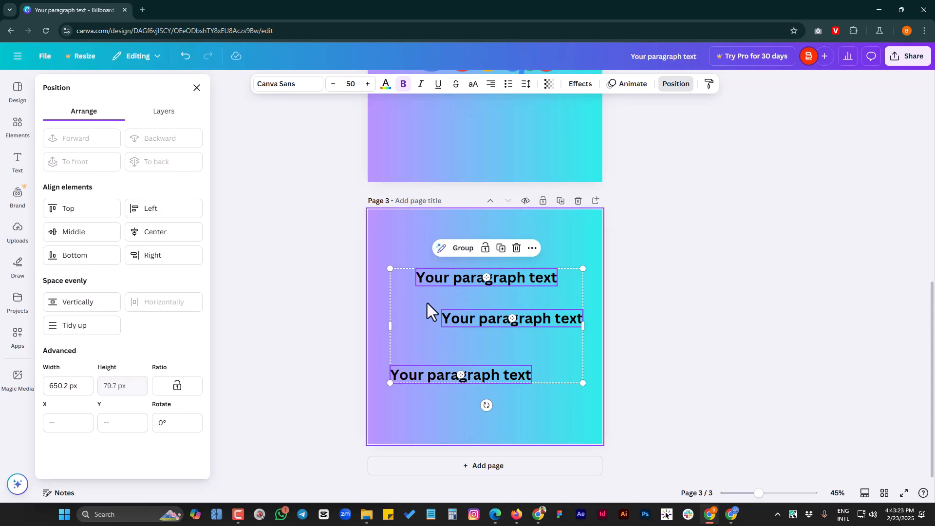
key(ctrl+z)
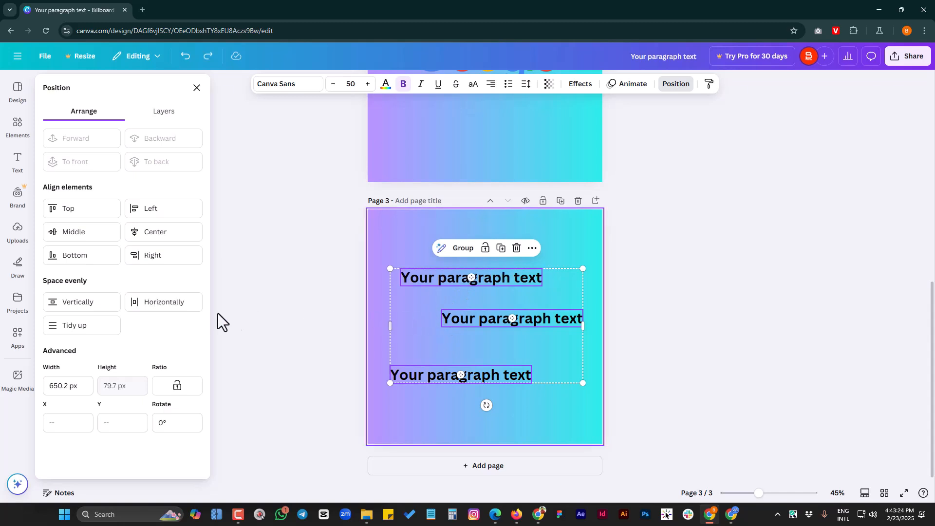
click(89, 307)
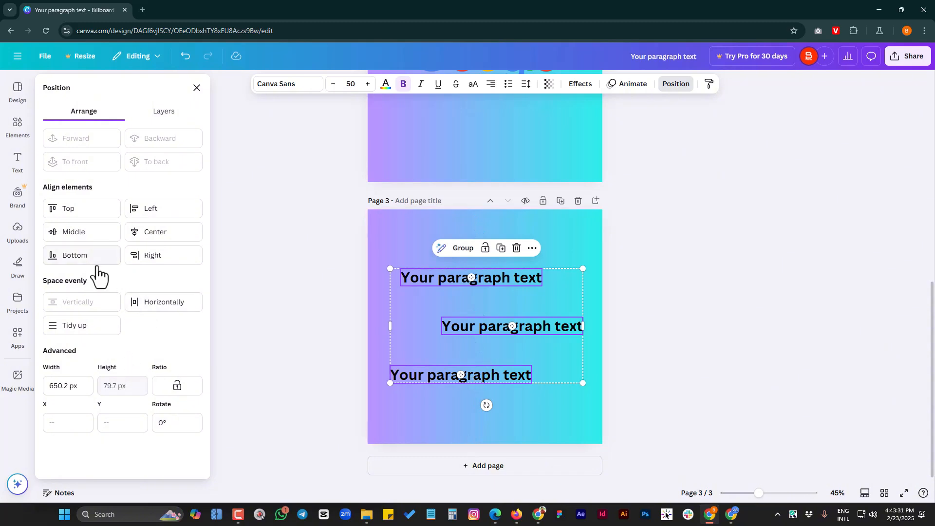
Step: Try aligning the three text boxes to the left and then to the top, undoing each alignment
click(145, 214)
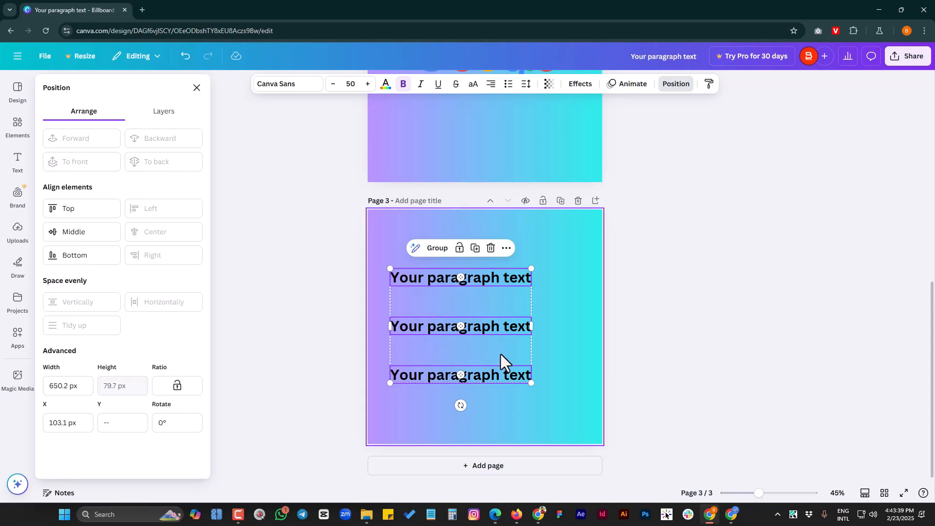
key(ctrl+z)
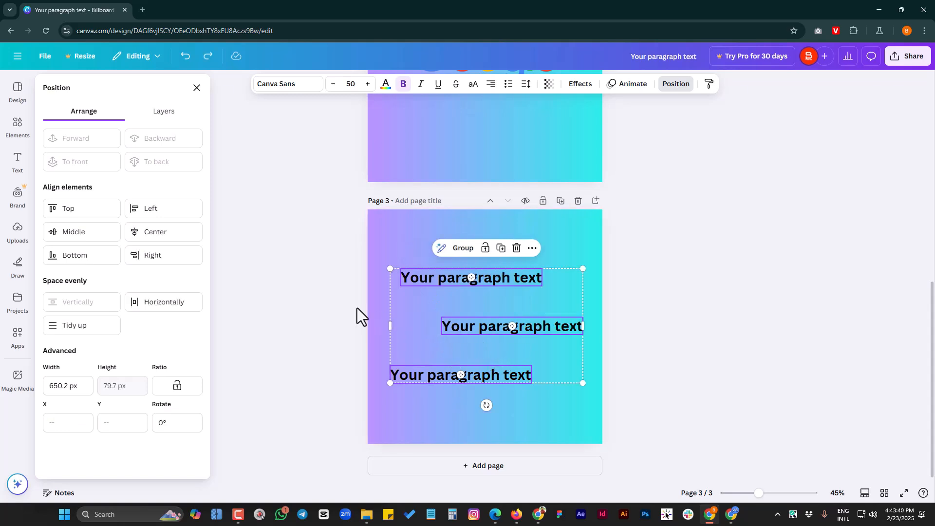
click(94, 214)
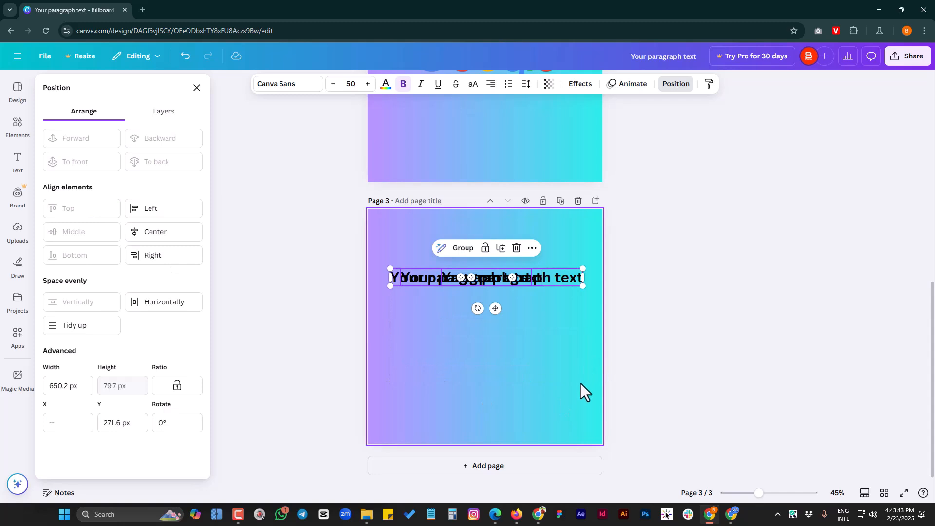
key(ctrl+z)
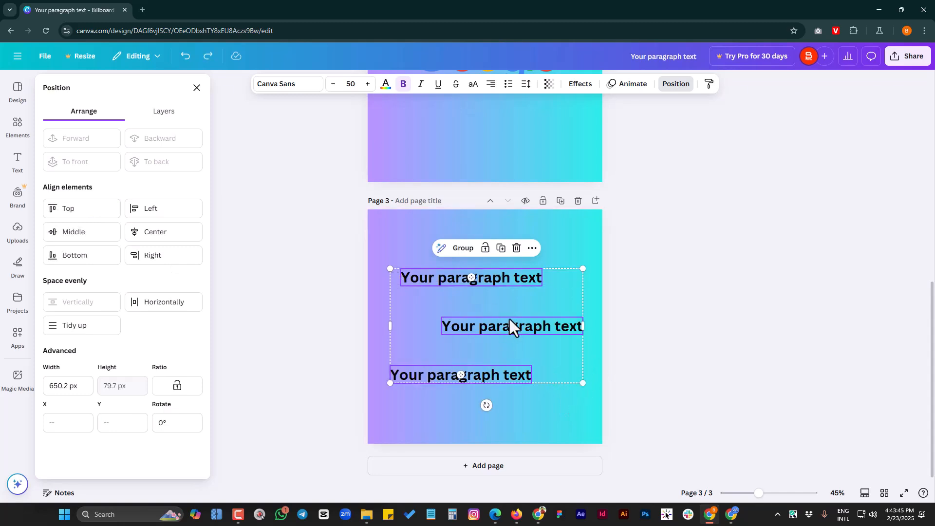
Step: Delete the three text boxes from page 3 and add a square shape, shrunk to a small size, in the page's upper-left area
key(Delete)
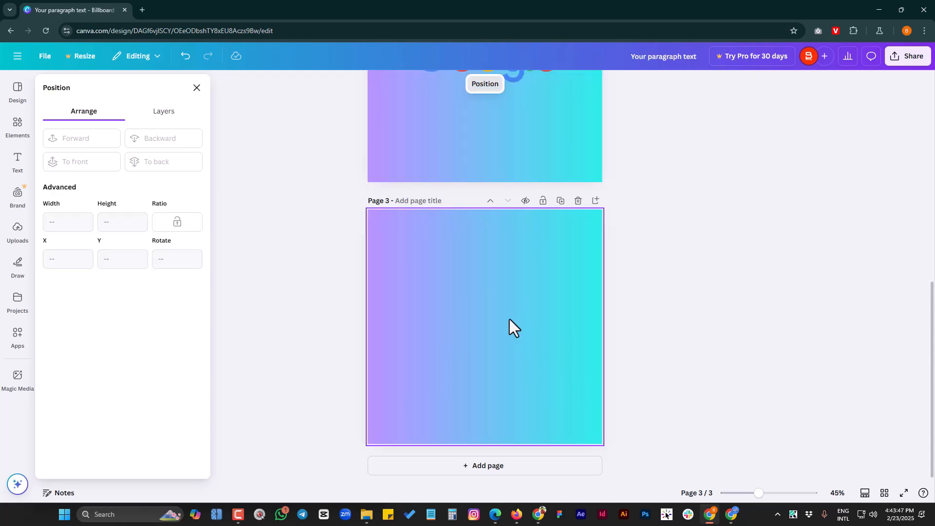
click(24, 133)
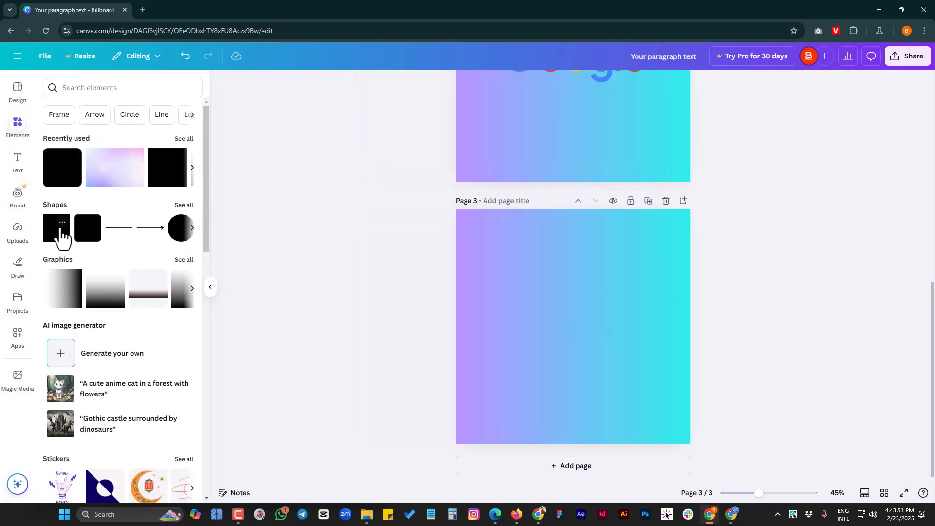
drag(61, 238, 505, 274)
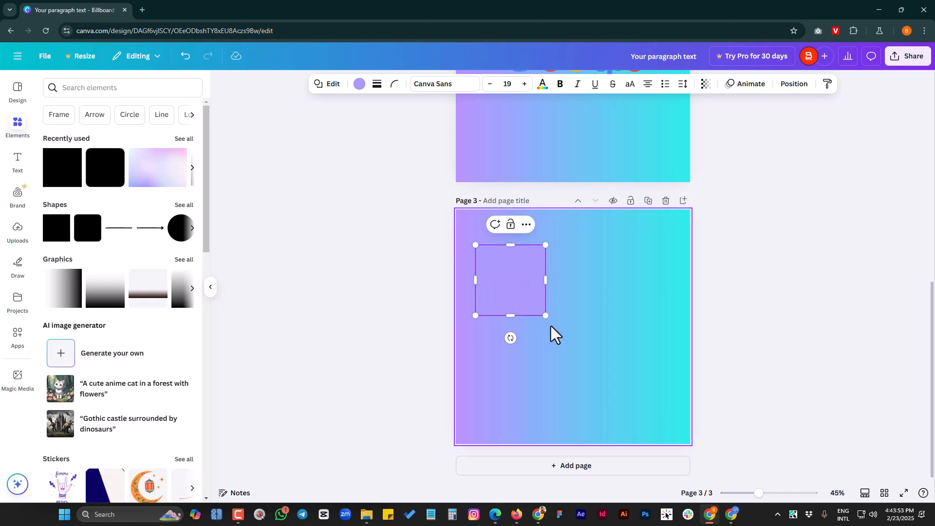
drag(546, 316, 535, 282)
Step: Fill the square with white as a custom solid color and move it closer to the page's upper-left corner
click(359, 84)
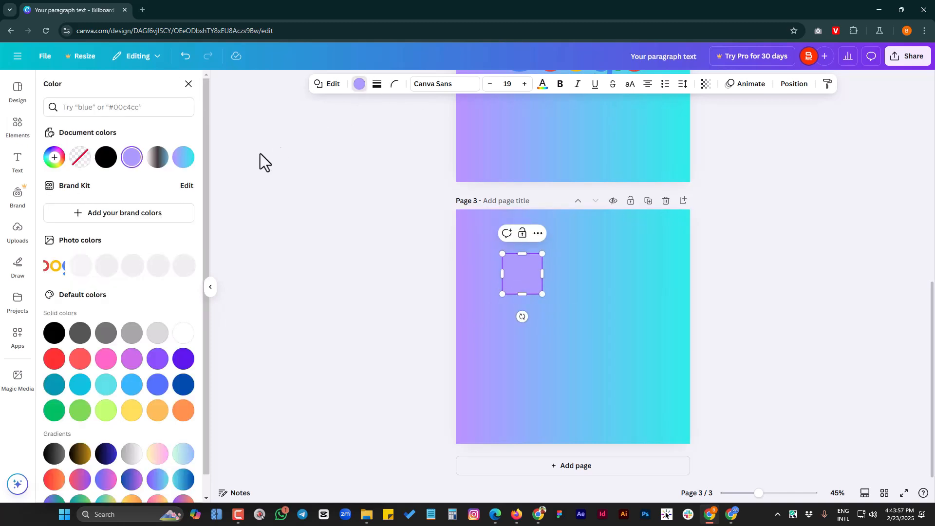
click(54, 157)
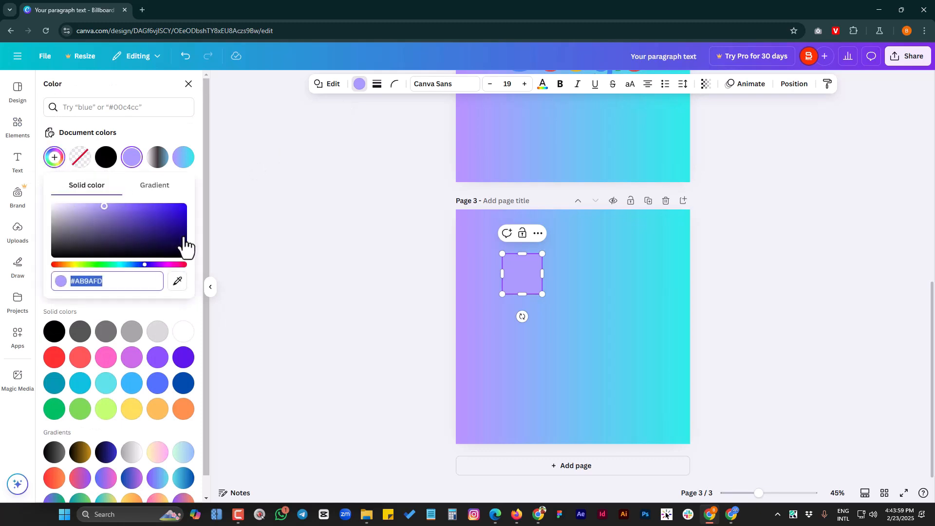
drag(83, 227, 31, 204)
click(586, 318)
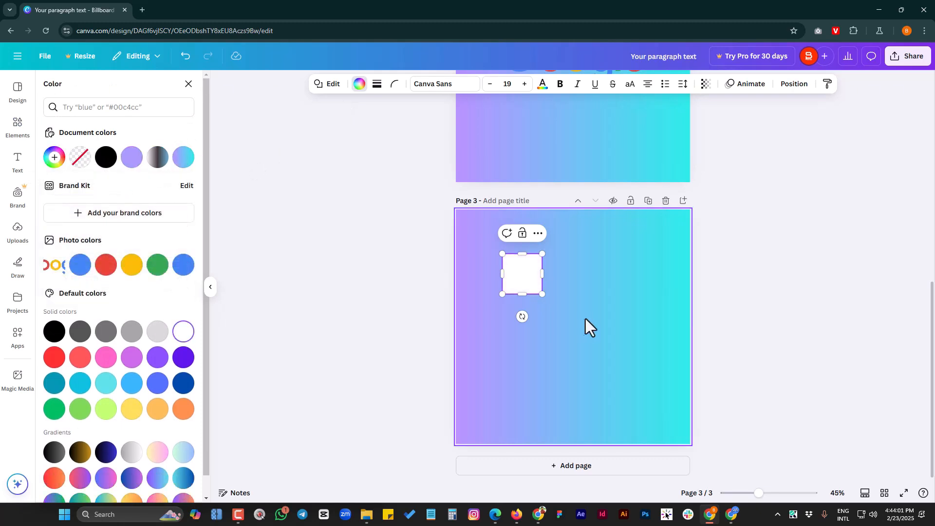
drag(529, 270, 502, 264)
Step: Close the color settings, collapse the elements panel, and move the white square slightly upward on page 3
scroll(531, 282, up, 3)
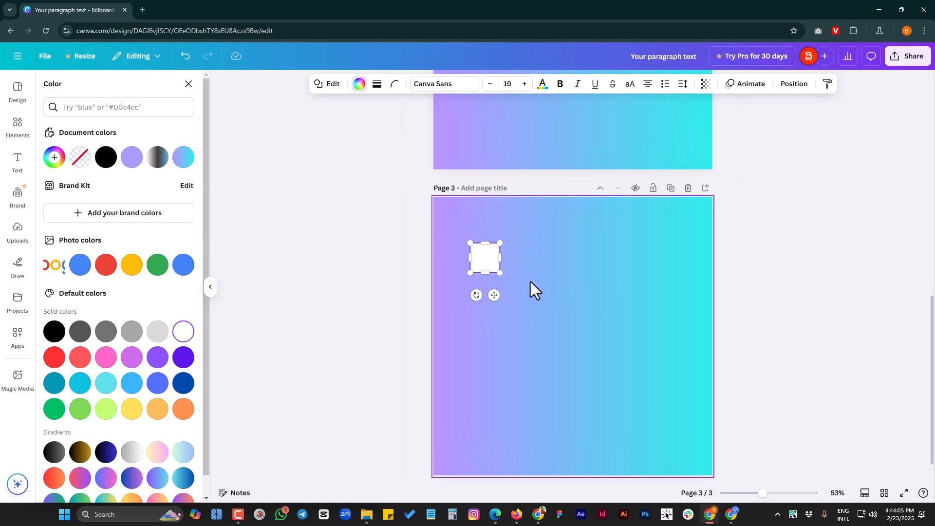
scroll(531, 282, up, 3)
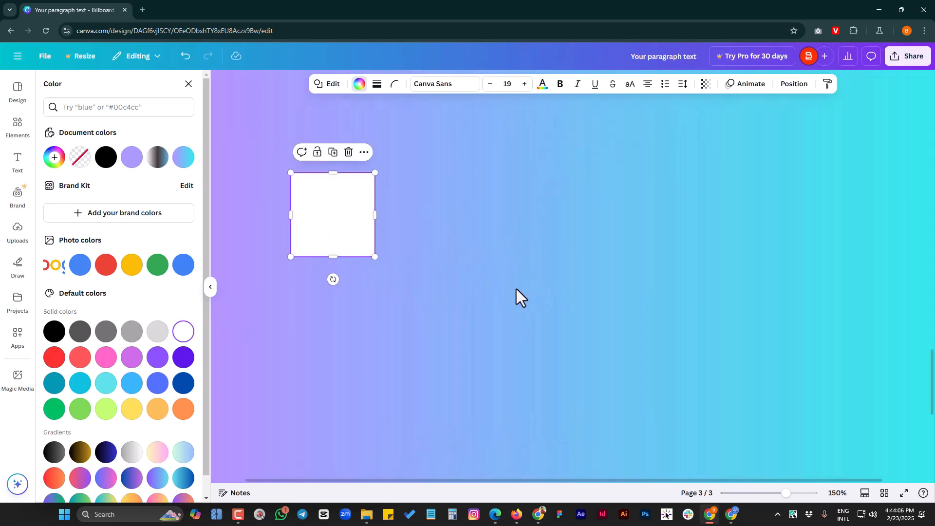
click(187, 85)
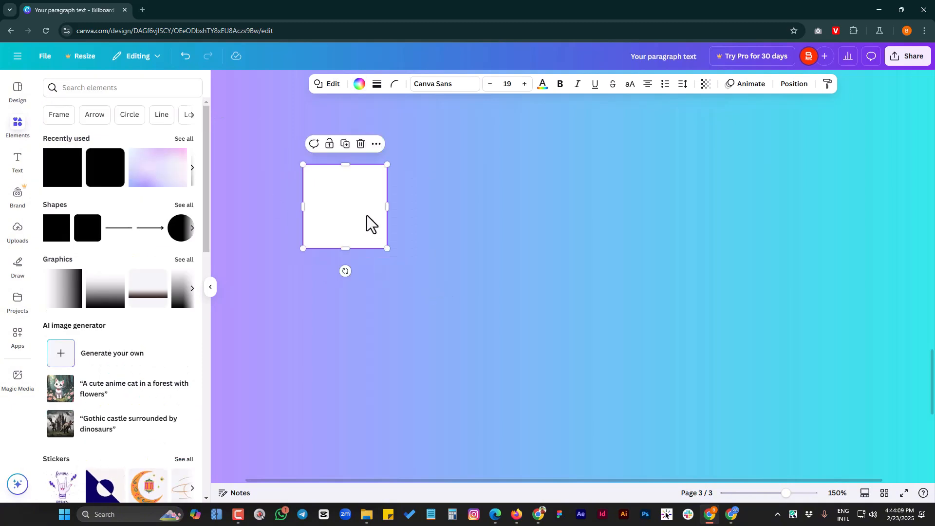
scroll(464, 302, down, 3)
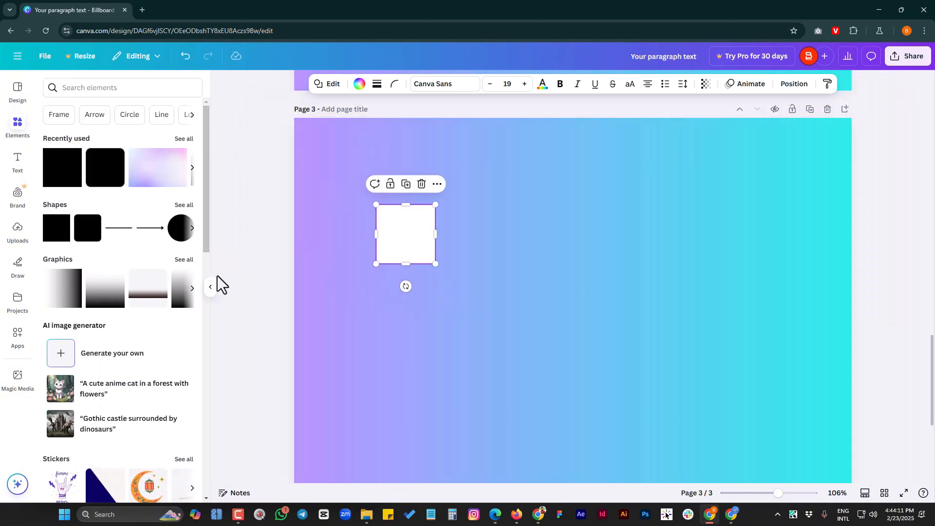
click(210, 288)
scroll(365, 246, up, 3)
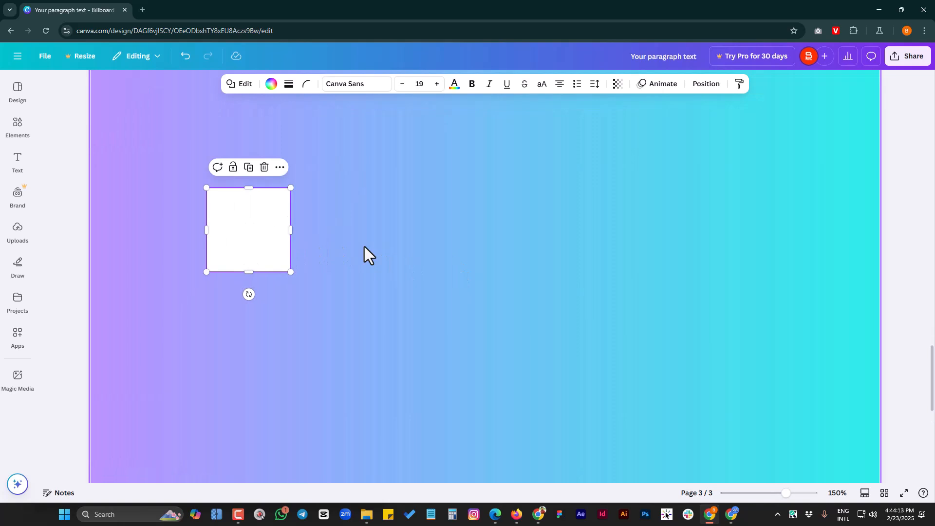
scroll(452, 307, up, 2)
scroll(451, 308, down, 2)
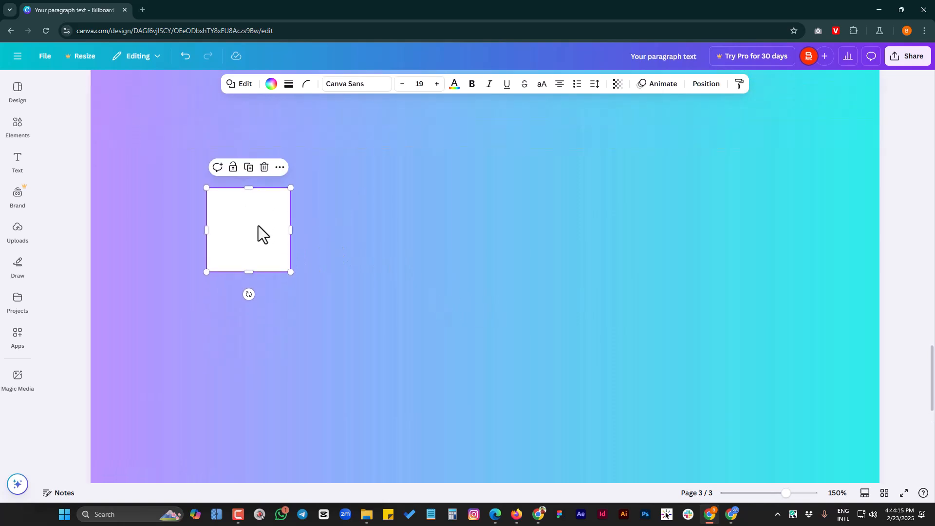
scroll(323, 271, down, 3)
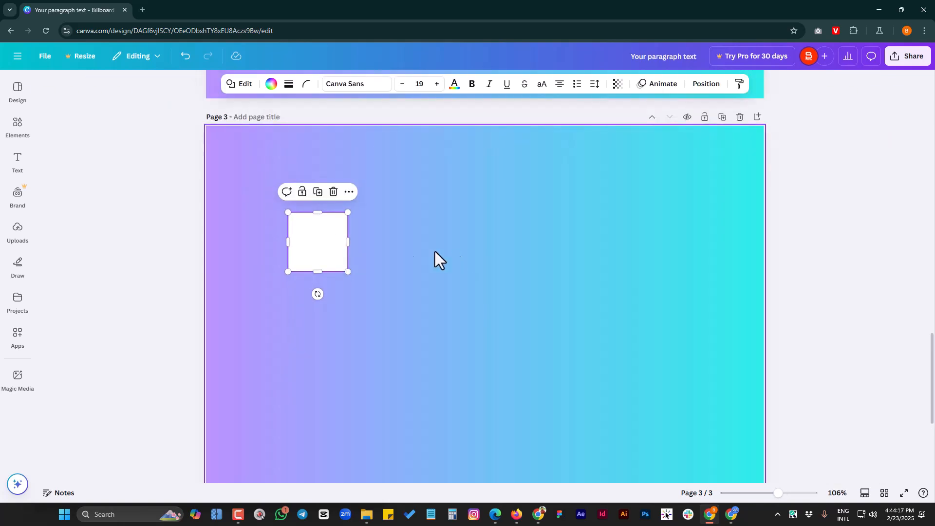
drag(323, 235, 319, 219)
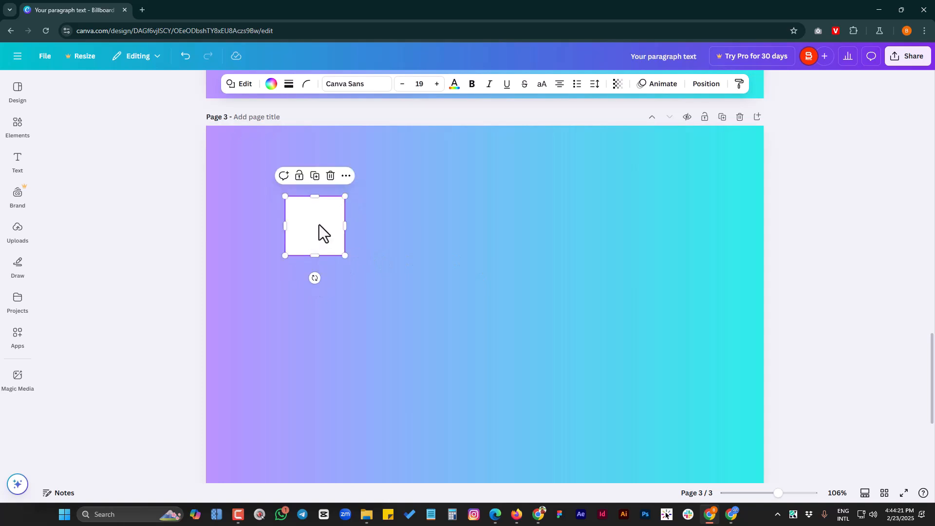
Step: Make five duplicates of the white square, scattering them unevenly across the upper half of page 3
drag(320, 224, 490, 253)
drag(488, 246, 593, 235)
drag(594, 237, 561, 333)
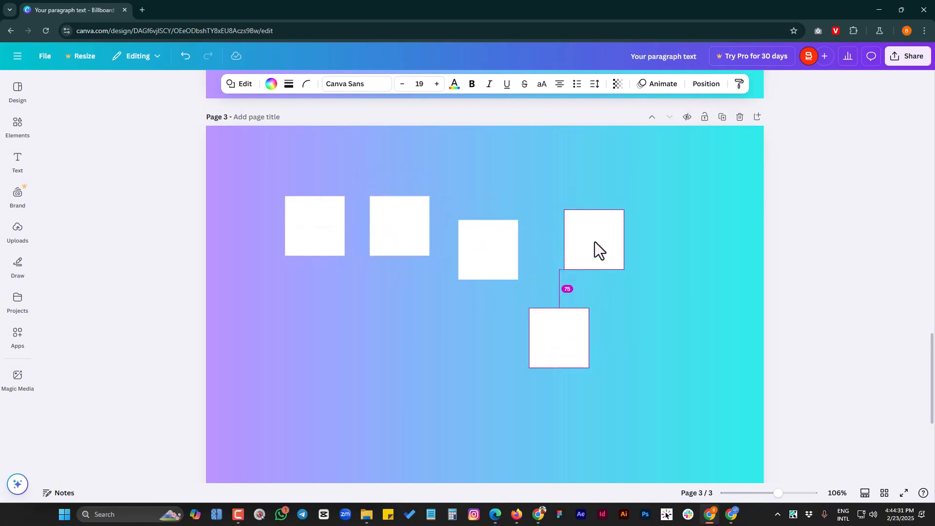
drag(595, 242, 679, 340)
scroll(570, 313, down, 4)
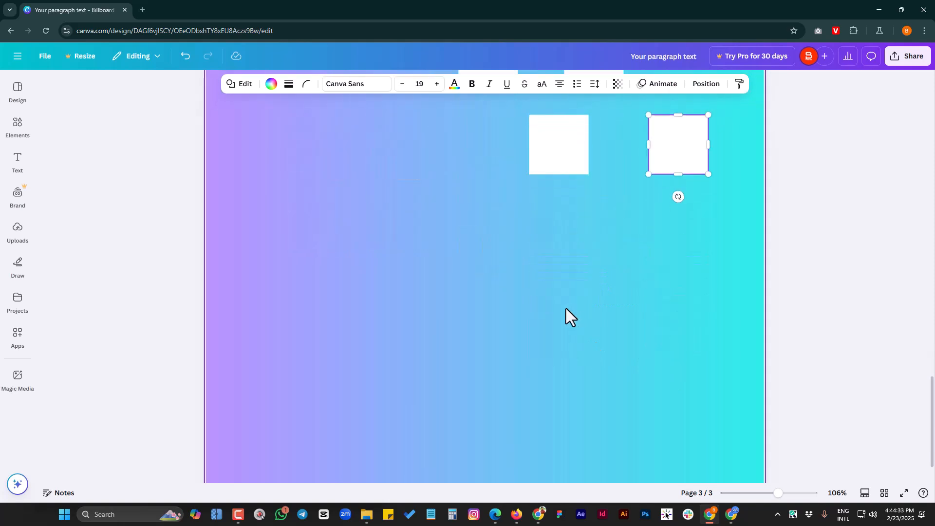
Step: Add two more duplicates of the white square side by side in the lower-left part of page 3
ctrl+scroll(560, 318, down, 2)
scroll(538, 316, up, 3)
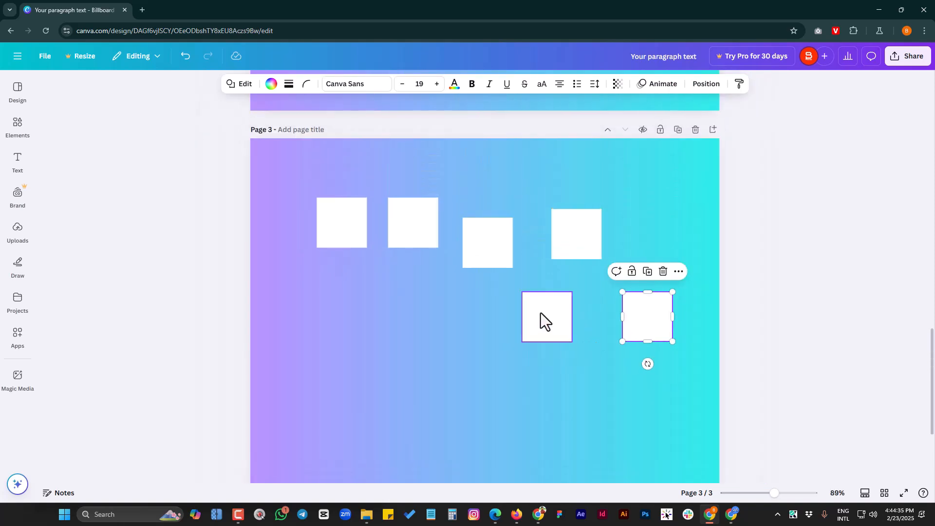
drag(554, 317, 352, 355)
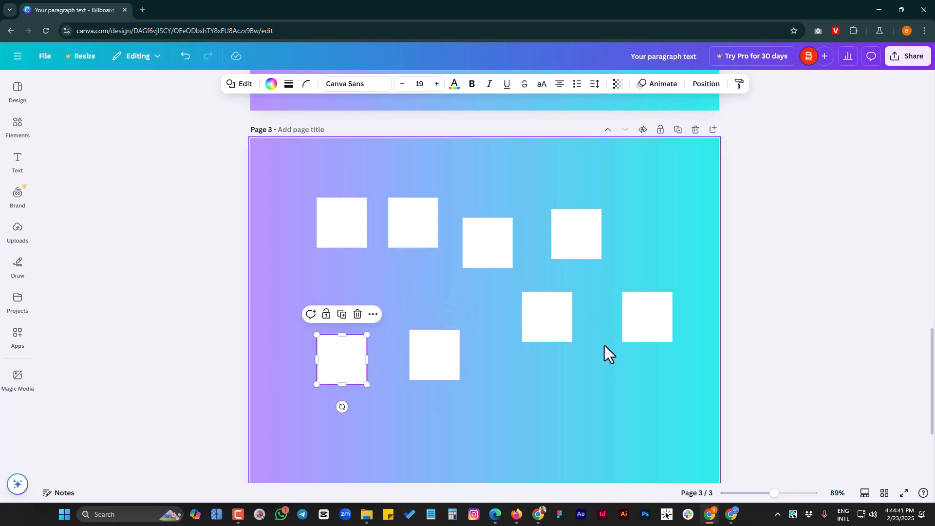
click(429, 268)
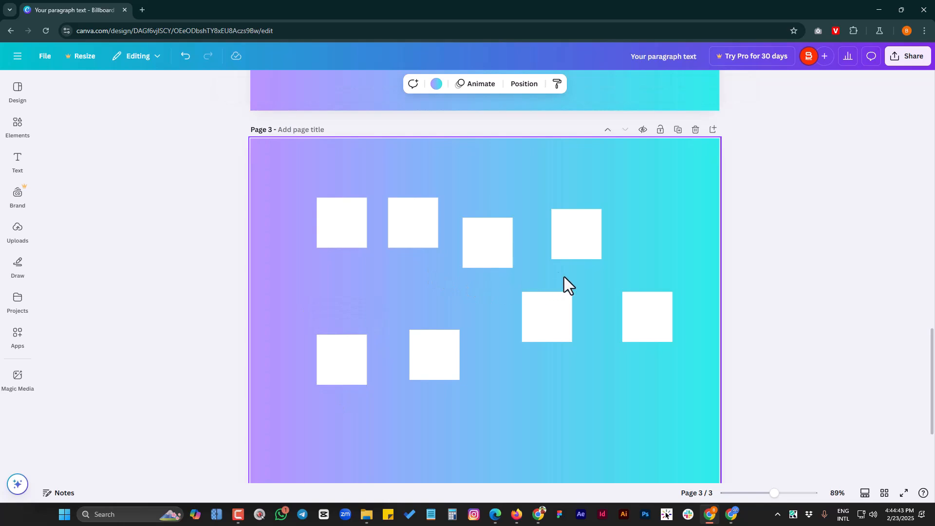
Step: Shift the second square of the upper row slightly down, and align the four upper squares to their top edges
drag(411, 234, 415, 261)
click(322, 196)
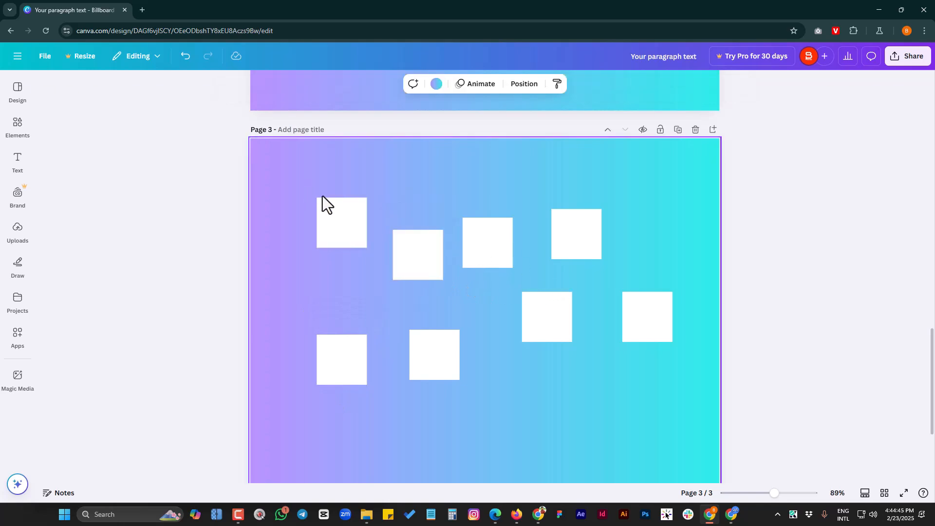
drag(298, 181, 662, 261)
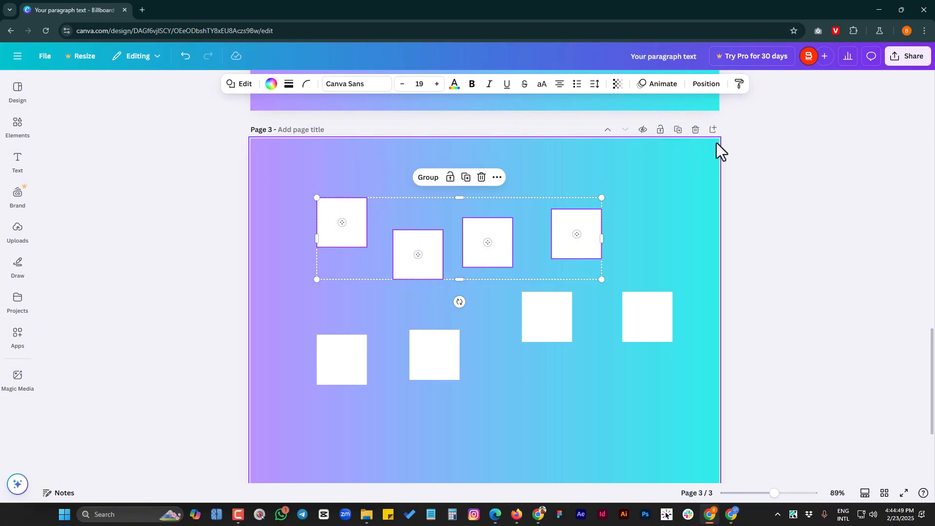
click(706, 84)
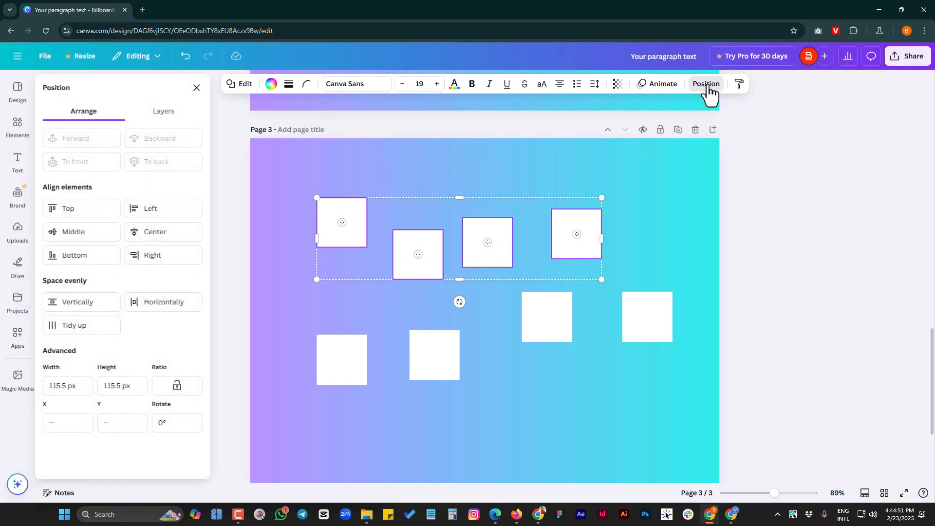
click(72, 210)
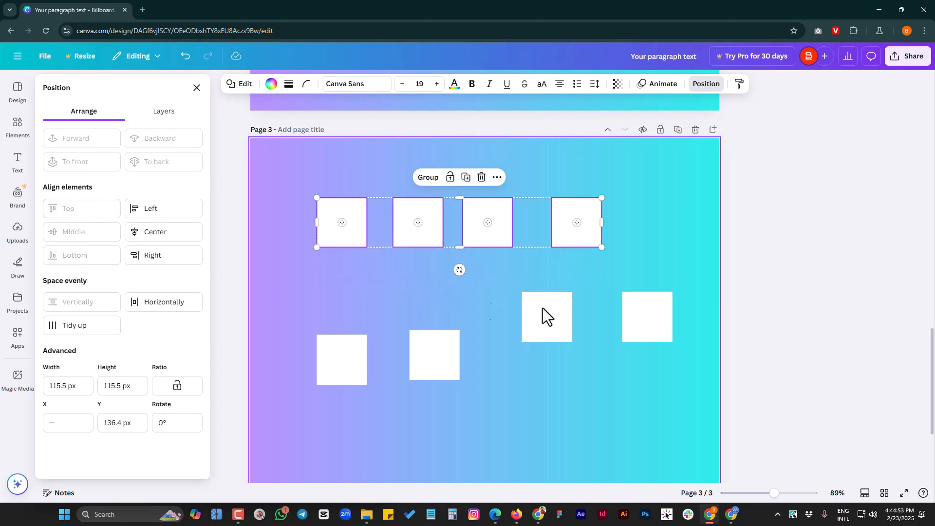
click(640, 217)
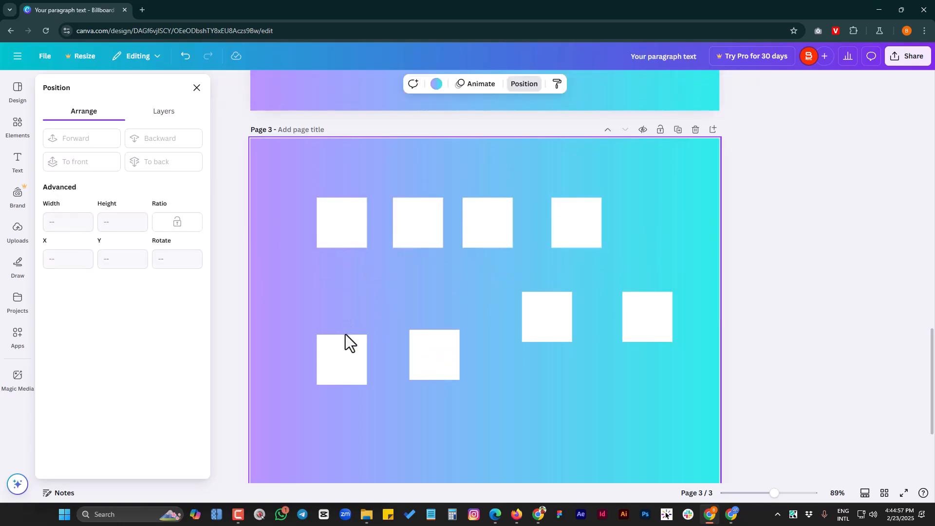
Step: Stagger the two lower-left squares diagonally below the first one, raising the nearer square and lowering the farther one
drag(343, 347, 364, 296)
drag(429, 358, 422, 387)
drag(302, 203, 370, 345)
shift+click(428, 379)
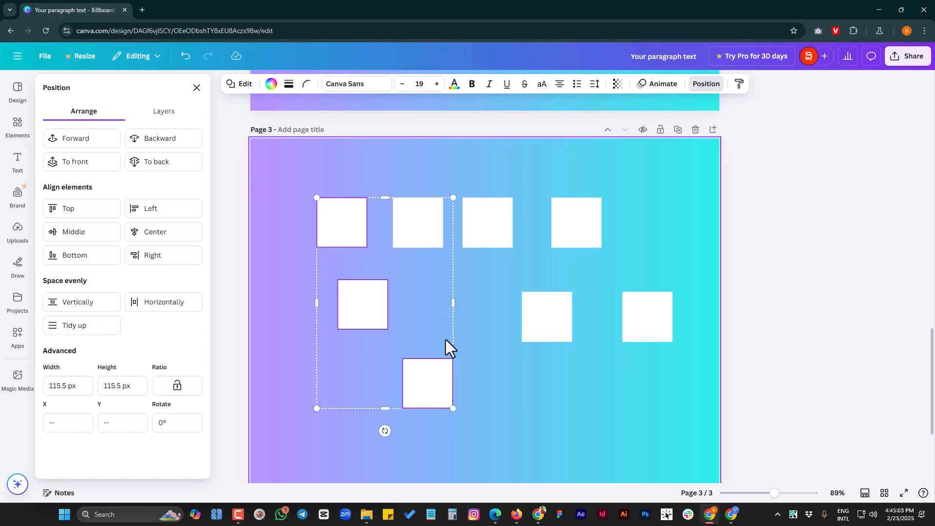
click(481, 321)
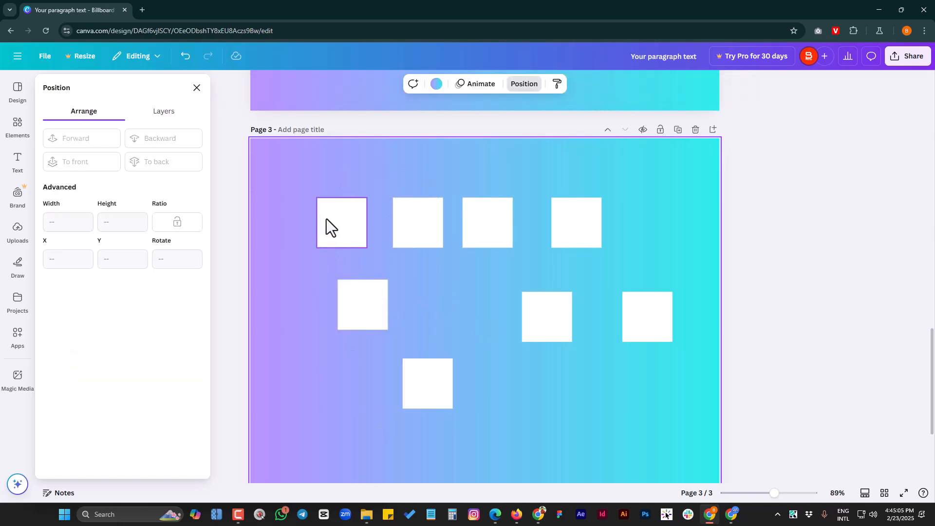
drag(287, 188, 671, 421)
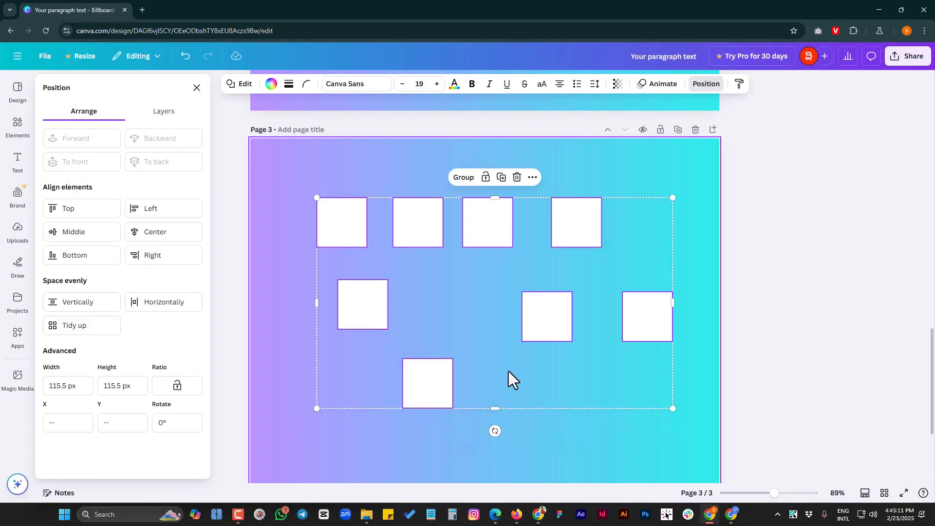
click(286, 244)
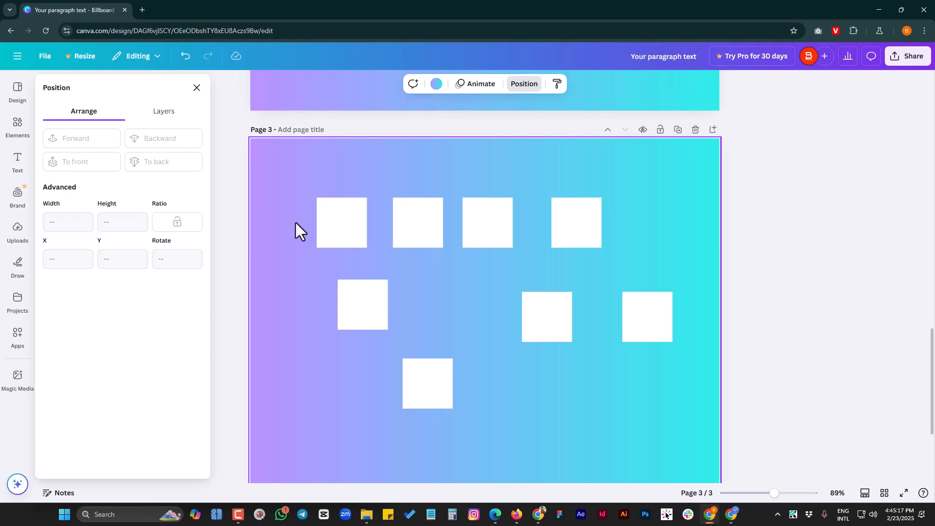
Step: Try left-aligning the first upper square with the two staggered squares below it, and undo the alignment
click(343, 227)
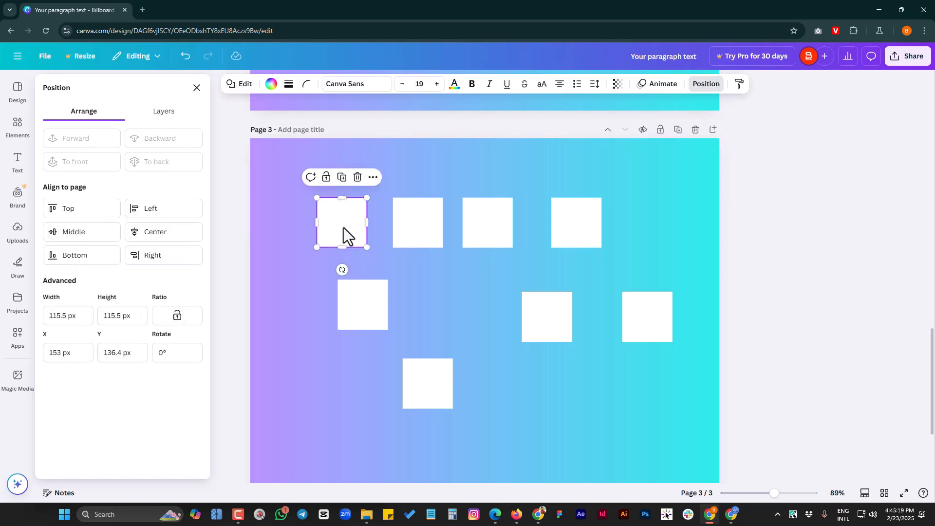
shift+click(367, 311)
shift+click(435, 386)
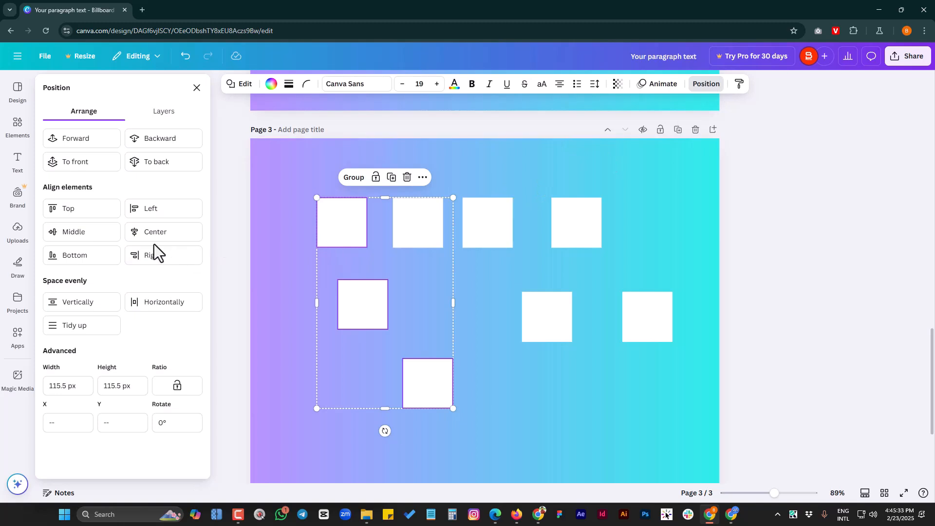
click(155, 214)
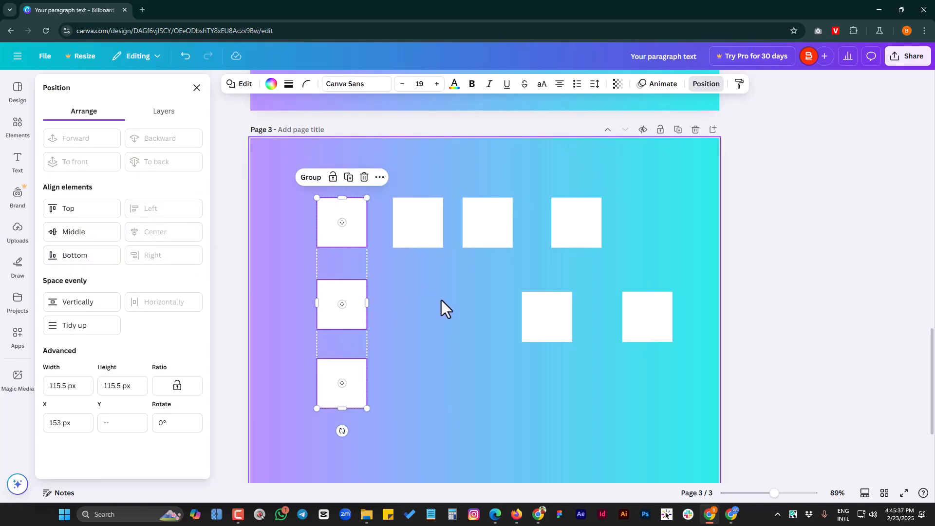
key(ctrl+z)
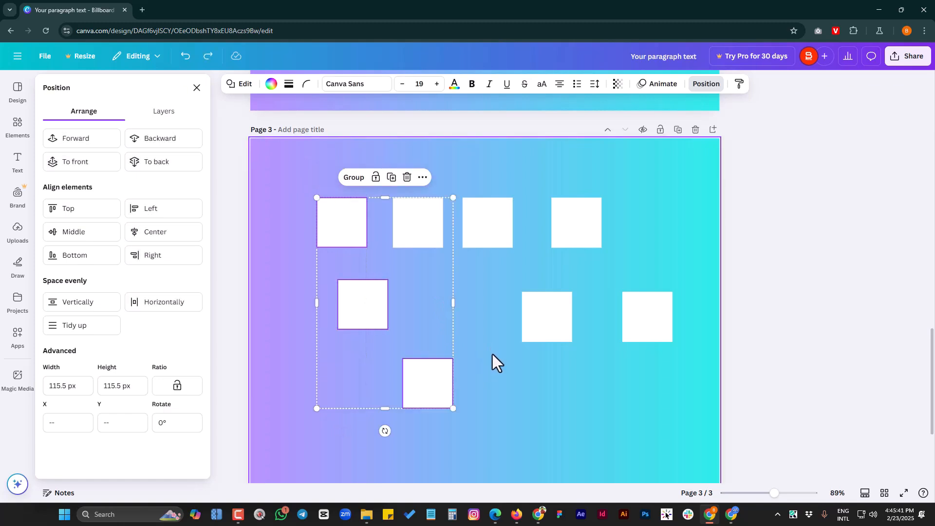
click(489, 369)
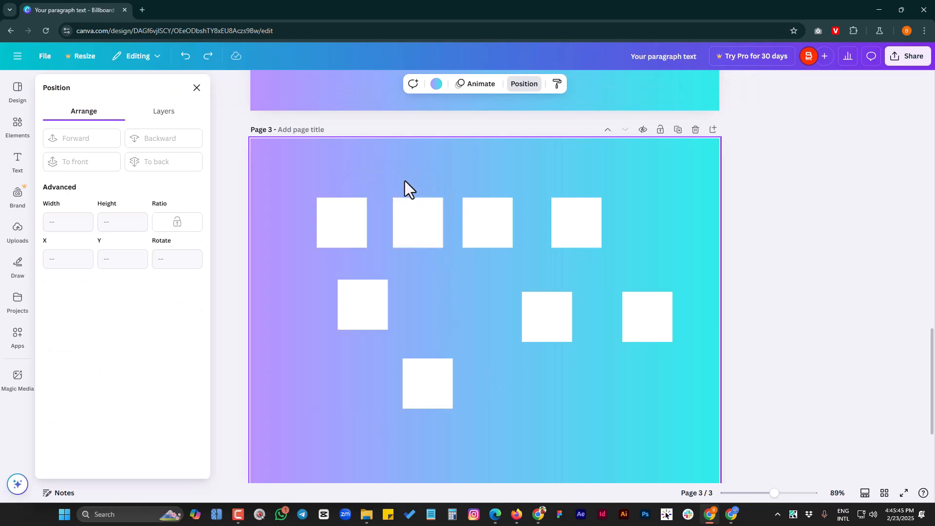
Step: Try center-aligning the second upper square with the two staggered squares below it, and undo the alignment
drag(395, 183, 454, 416)
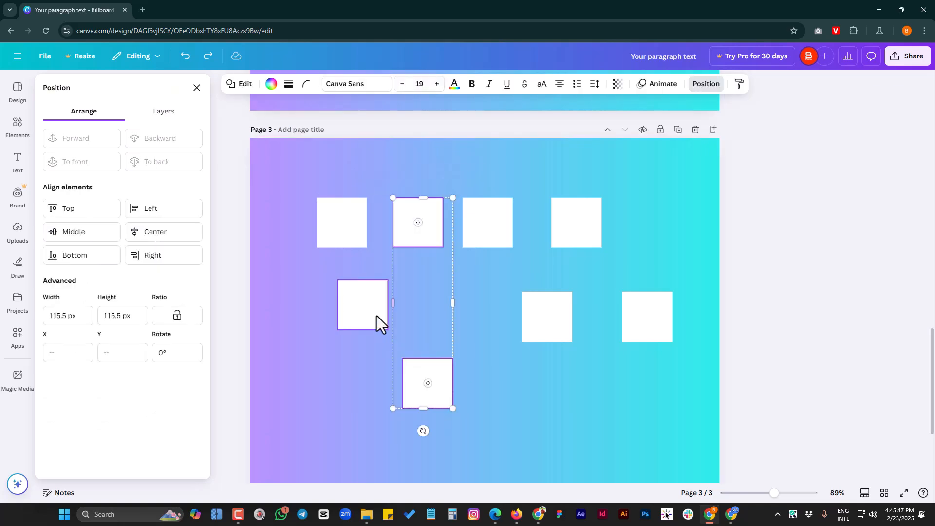
shift+click(376, 315)
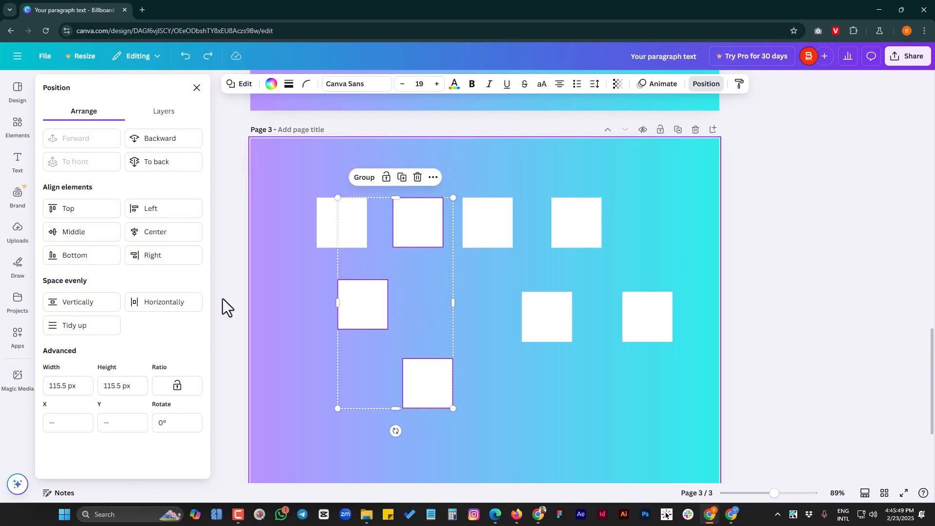
click(155, 233)
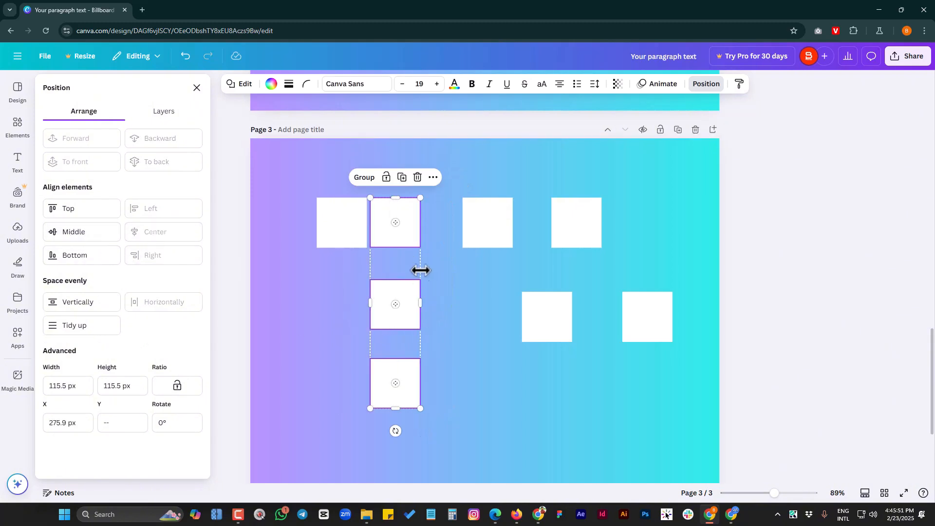
key(ctrl+z)
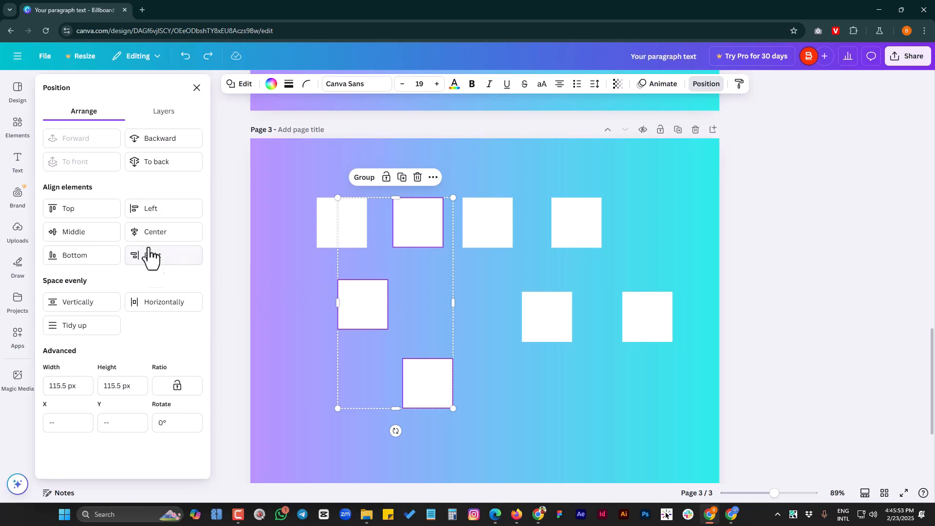
click(499, 335)
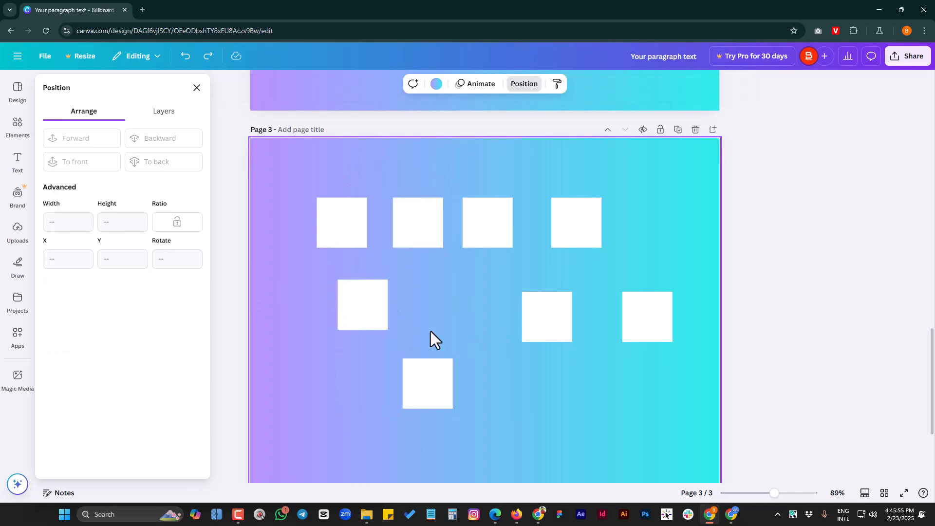
Step: Try middle-aligning the three leftmost squares below the upper row, and undo the alignment
drag(310, 276, 575, 412)
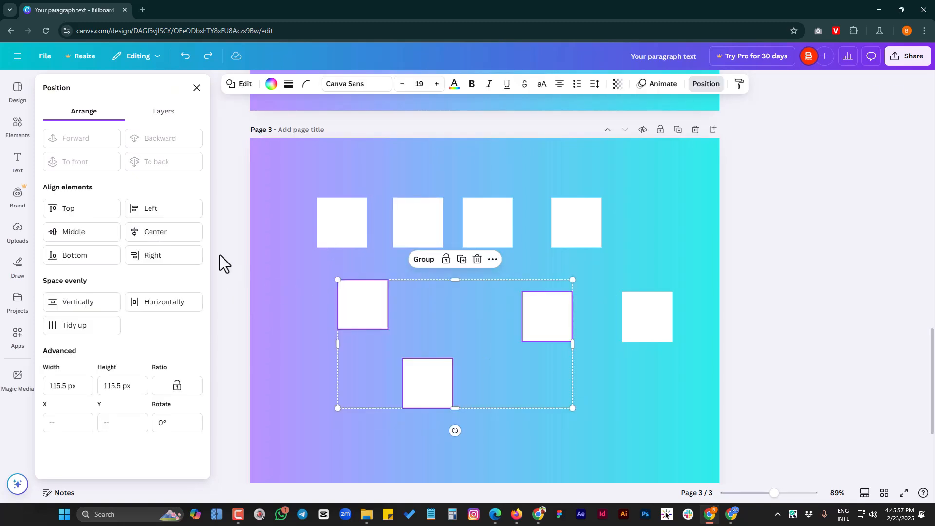
click(89, 236)
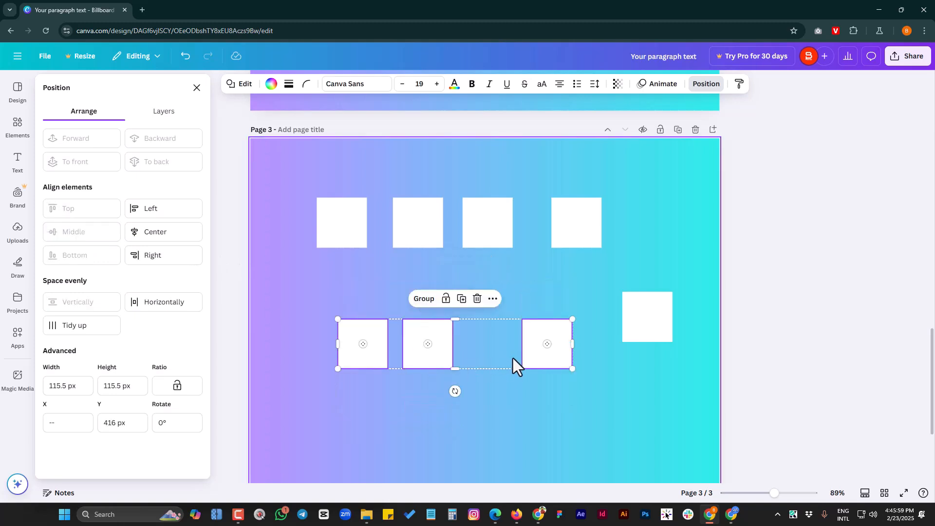
key(ctrl+z)
click(509, 372)
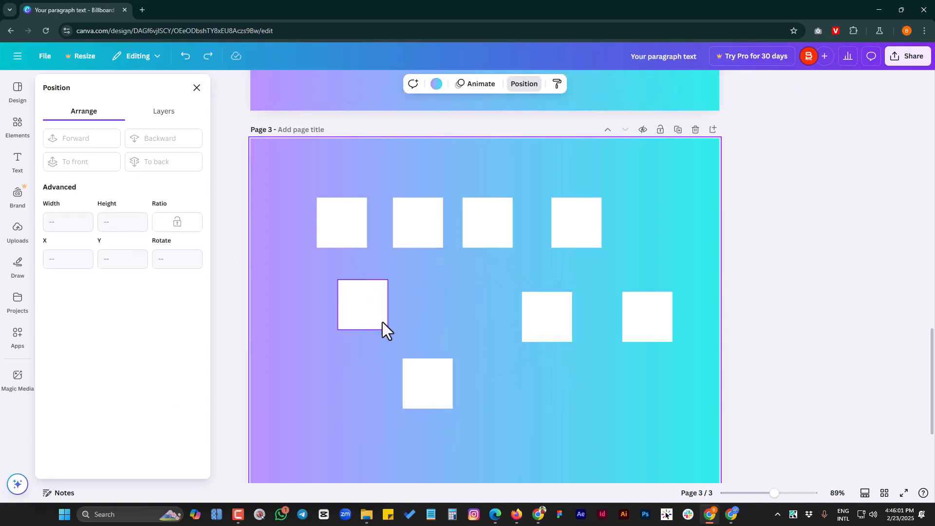
Step: Try bottom-aligning all four squares below the upper row, and undo the alignment
drag(416, 320, 680, 413)
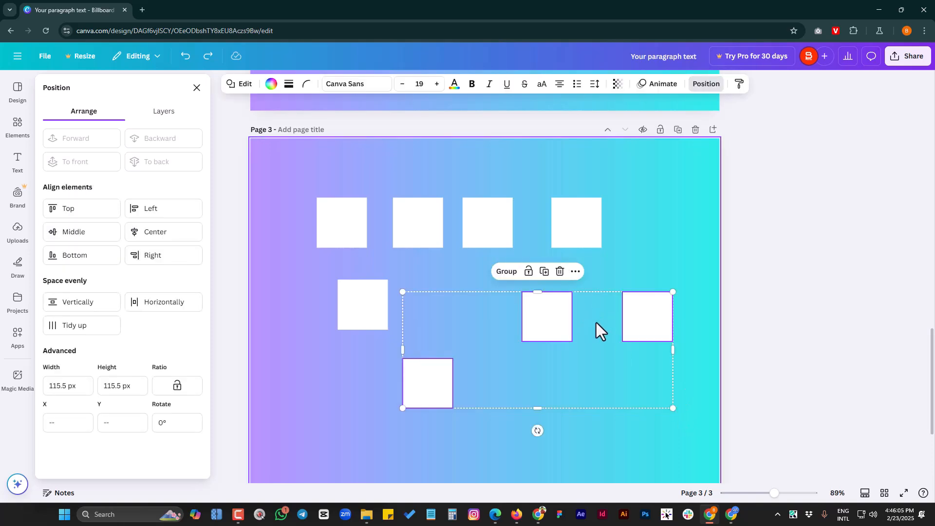
shift+click(359, 301)
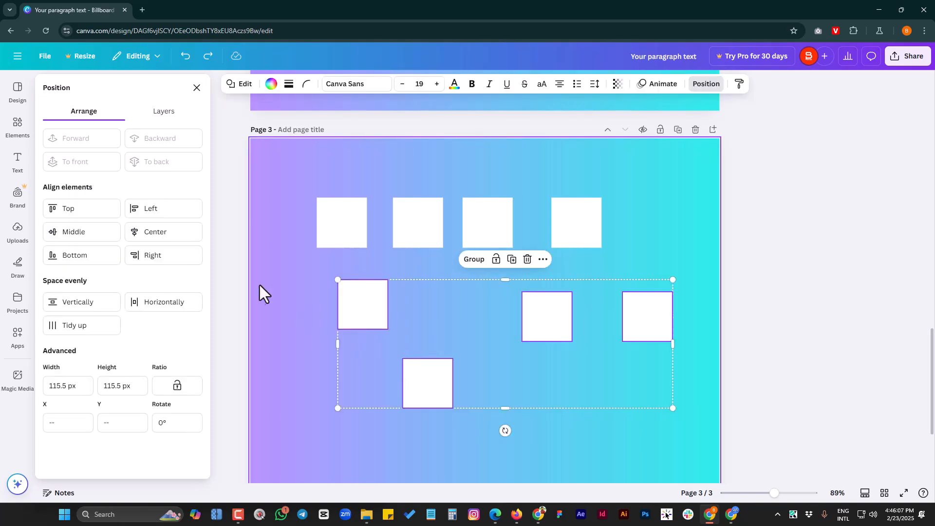
click(55, 257)
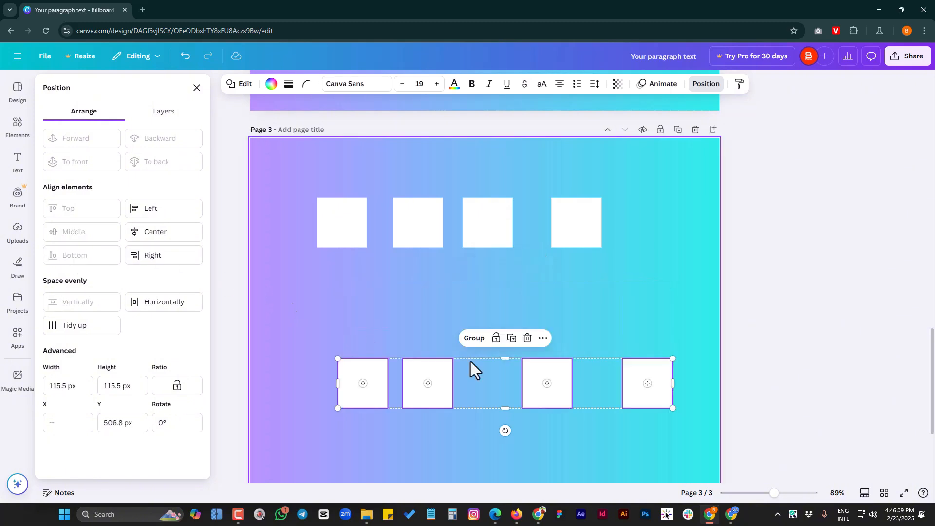
key(ctrl+z)
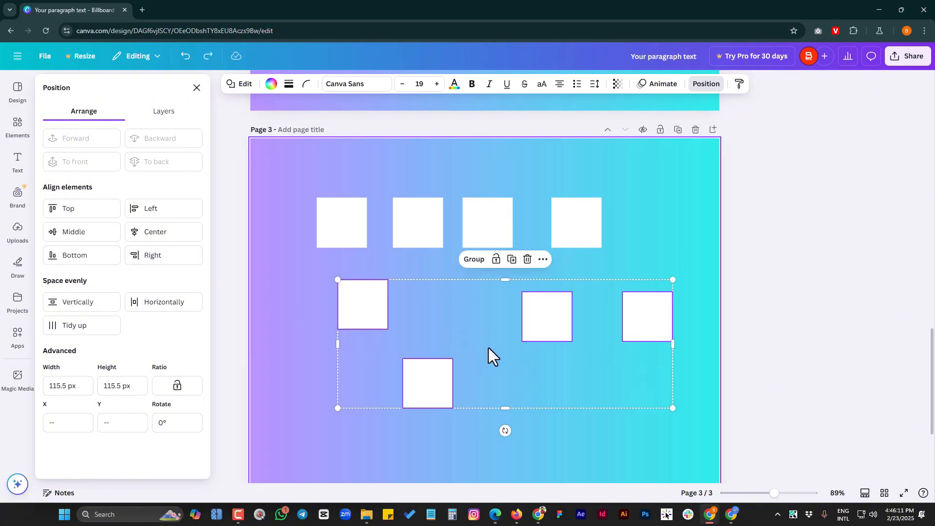
click(553, 173)
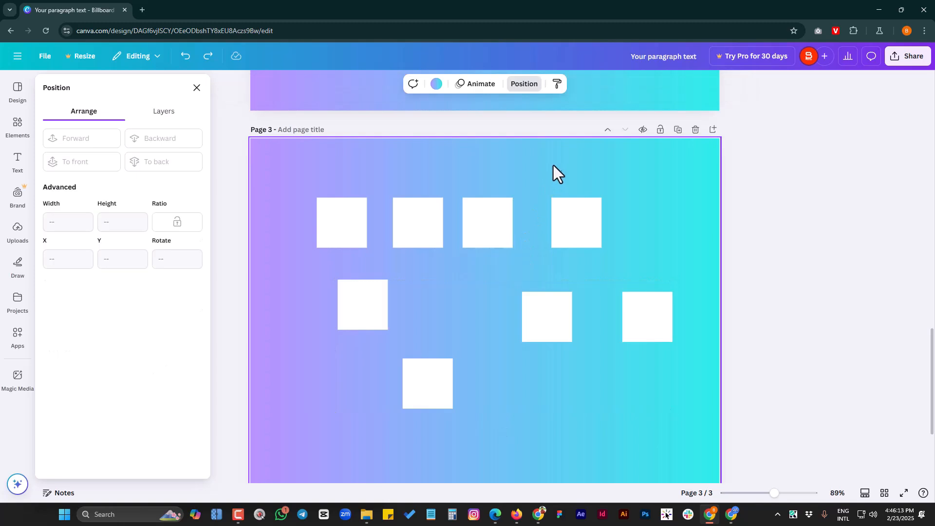
Step: Move the rightmost square straight down toward the lower-right part of page 3
drag(533, 179, 583, 192)
click(652, 336)
drag(653, 344, 653, 427)
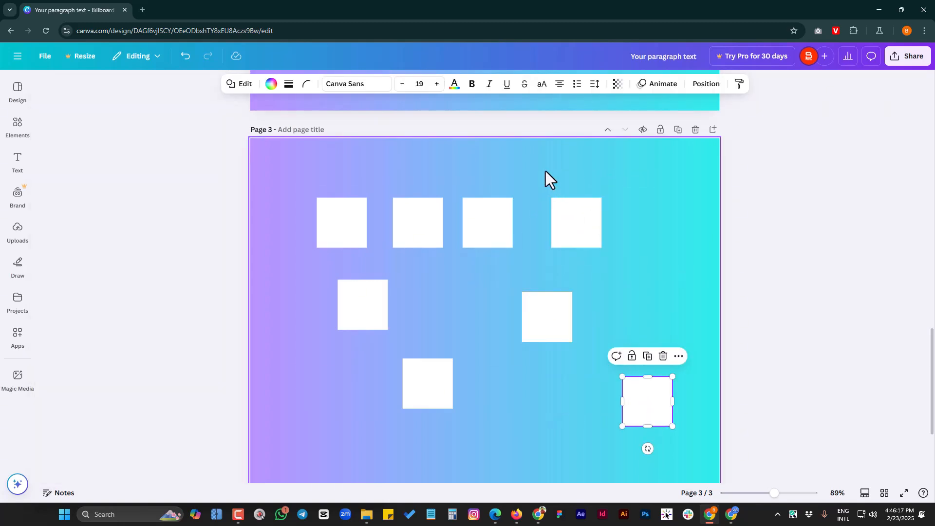
Step: Try right-aligning the last upper square with the two squares below it, and undo the alignment
drag(543, 172, 643, 424)
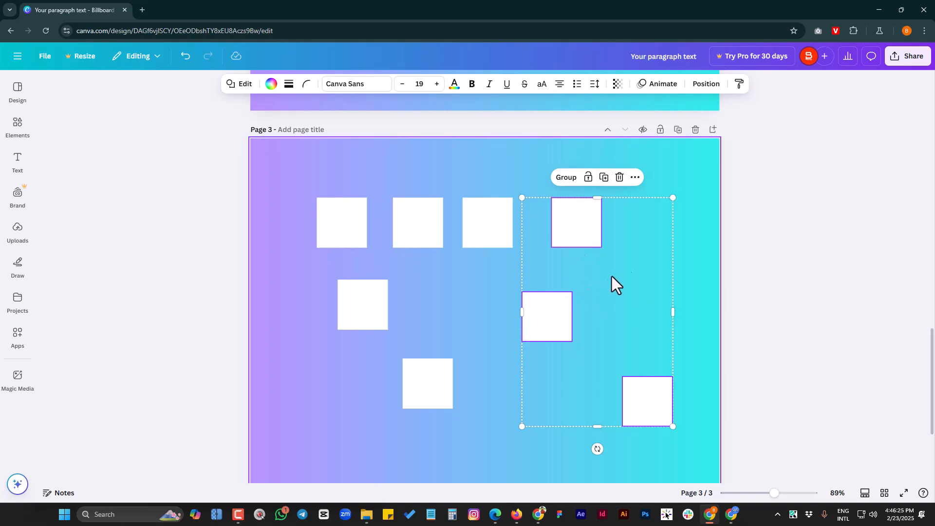
click(706, 83)
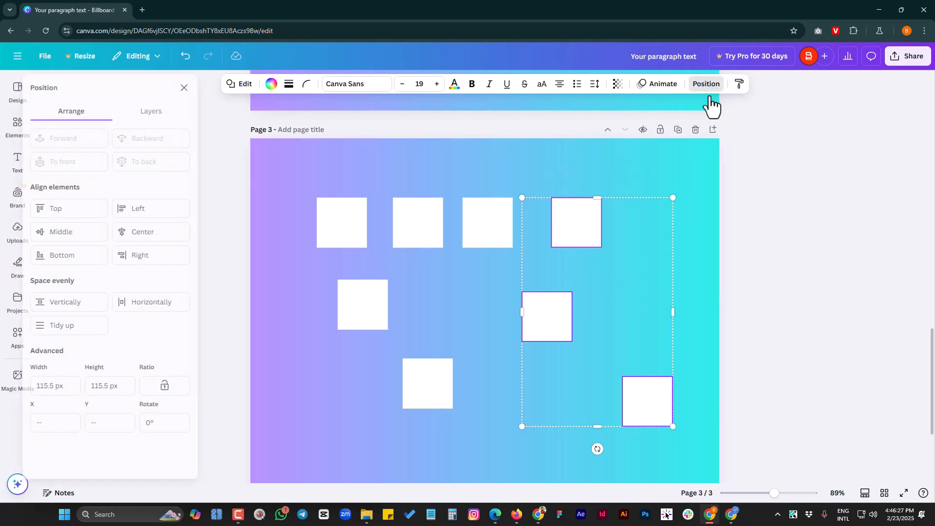
click(166, 255)
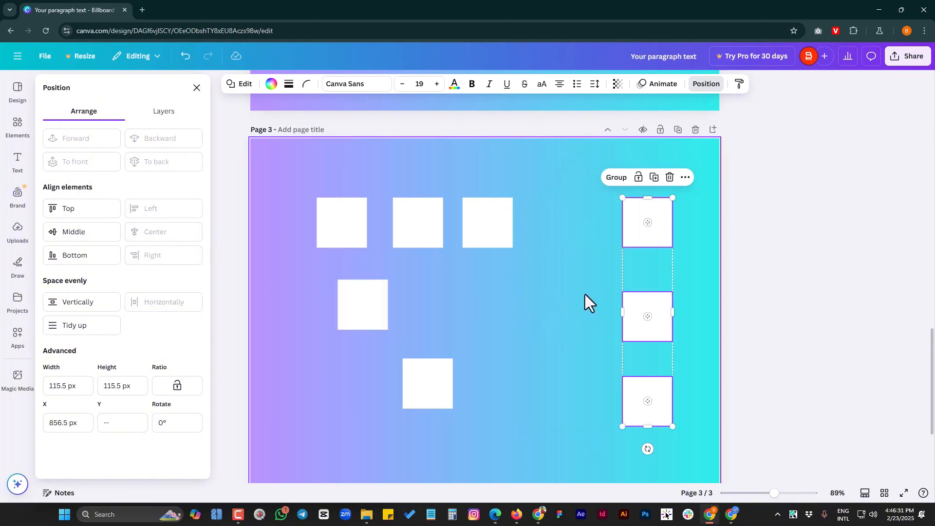
key(ctrl+z)
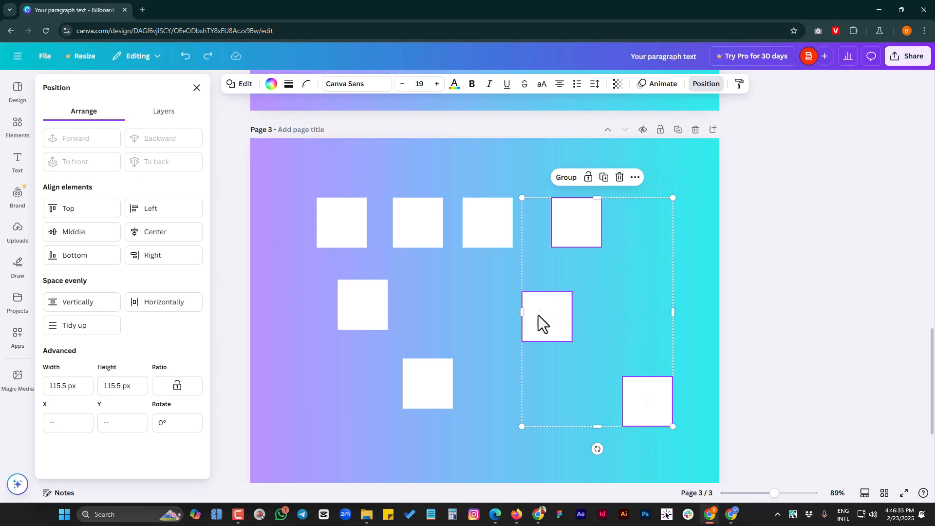
click(623, 299)
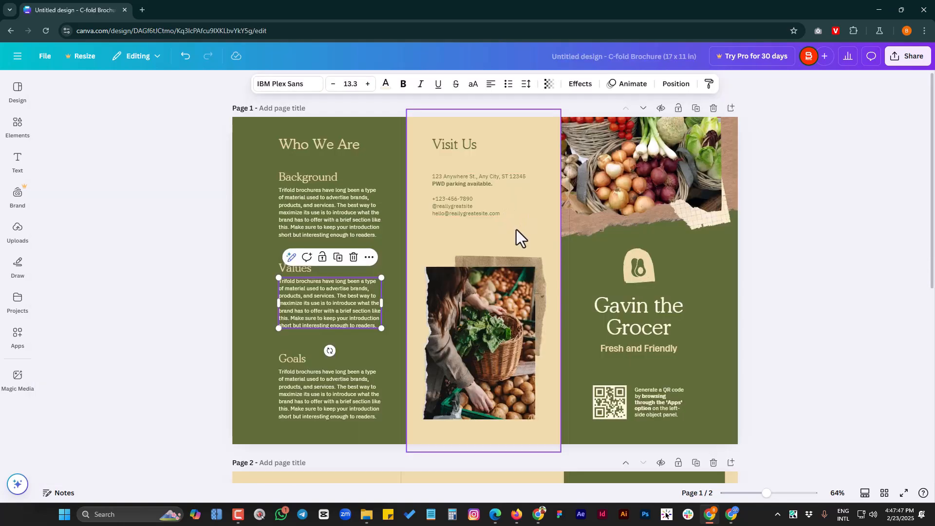
click(503, 218)
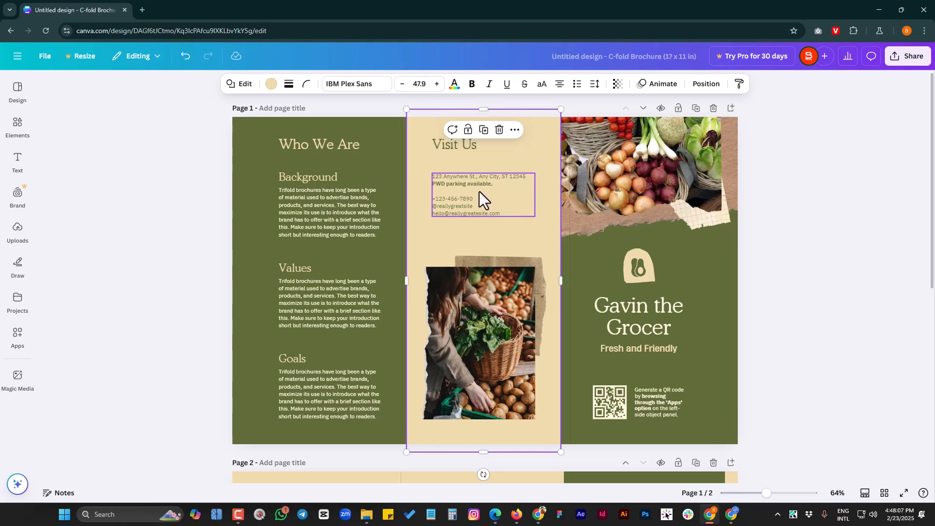
scroll(463, 197, up, 5)
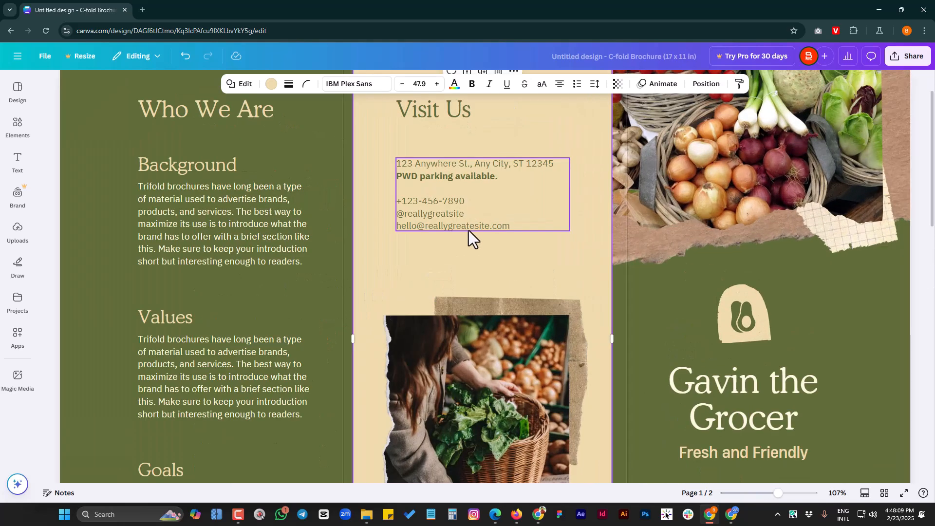
click(445, 218)
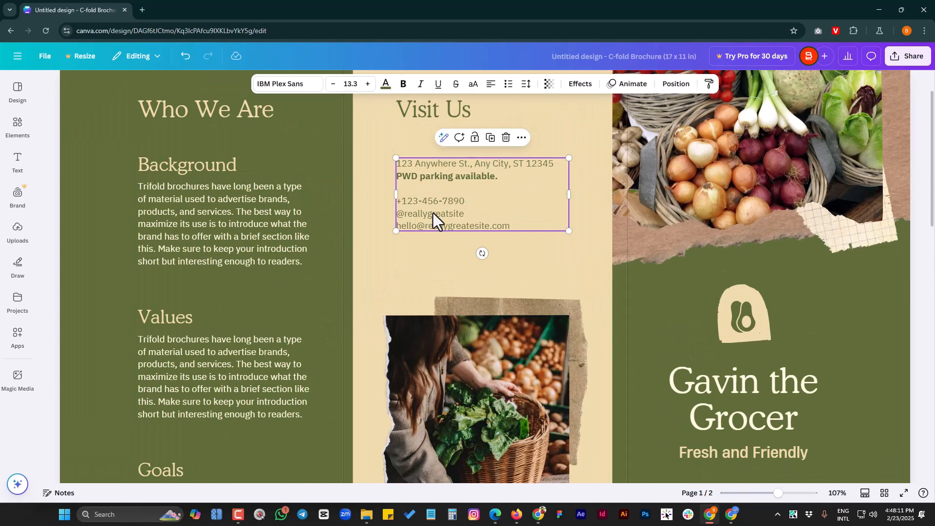
click(421, 215)
click(440, 217)
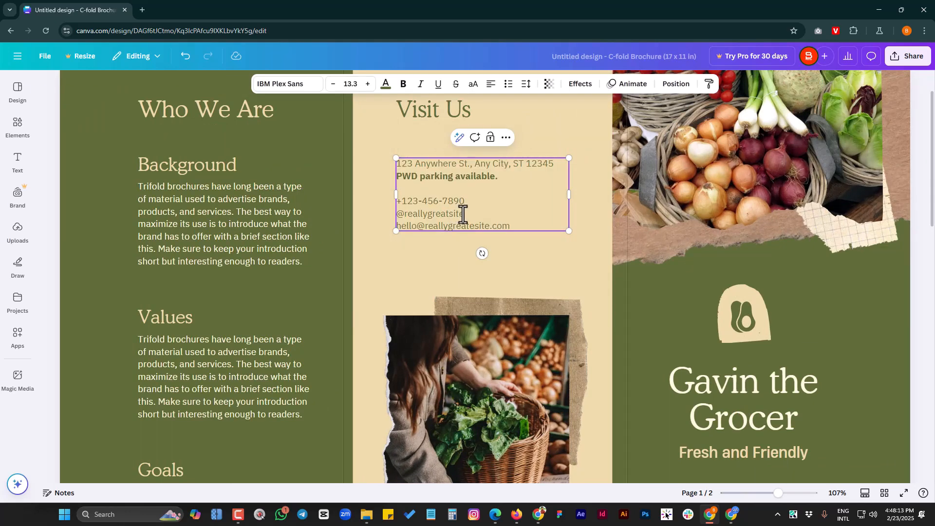
drag(466, 215, 398, 218)
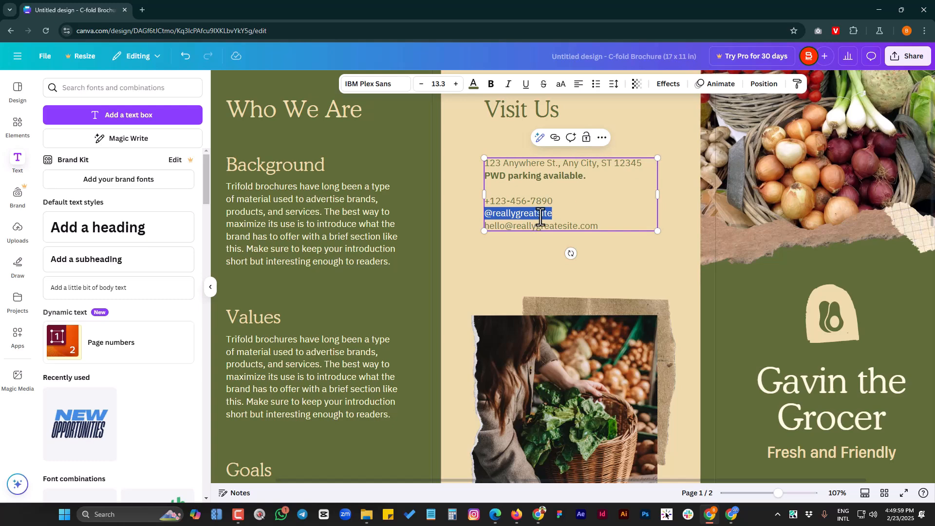
click(603, 139)
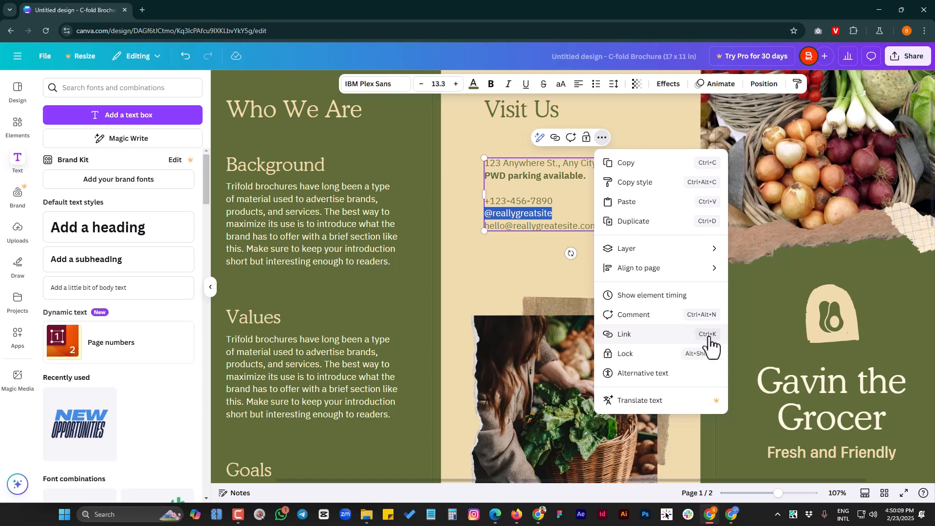
click(662, 345)
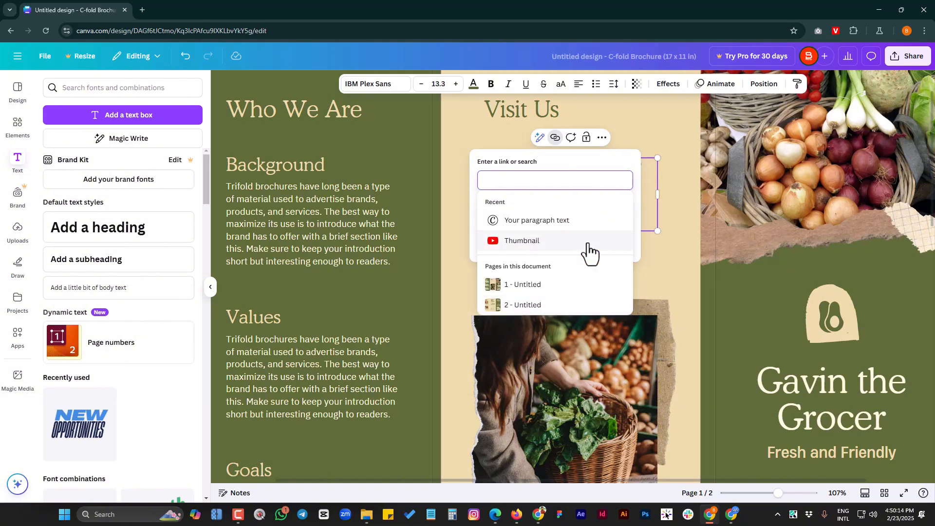
text(google.com)
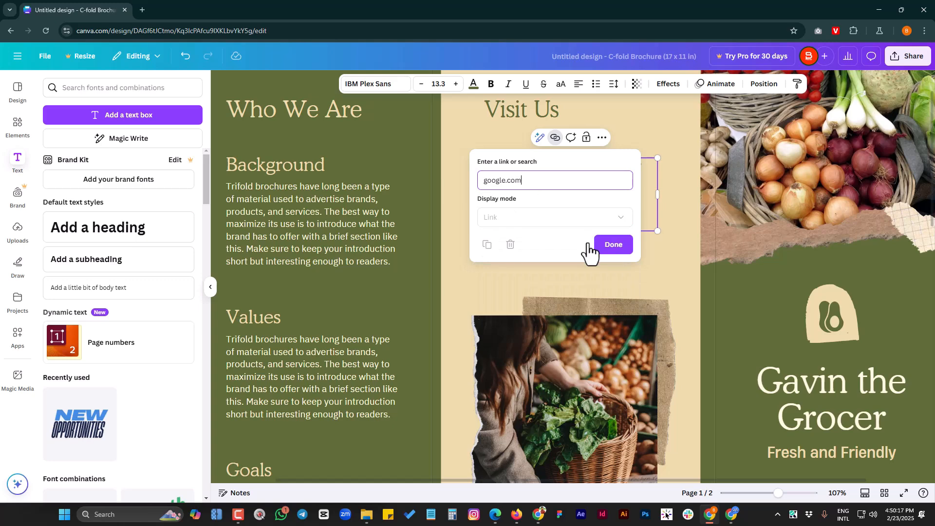
key(ctrl+a)
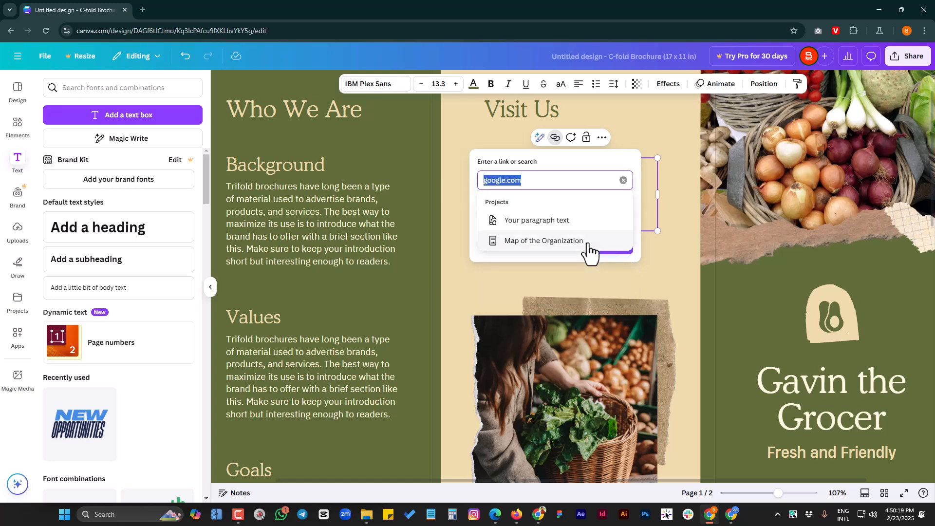
key(BackSpace)
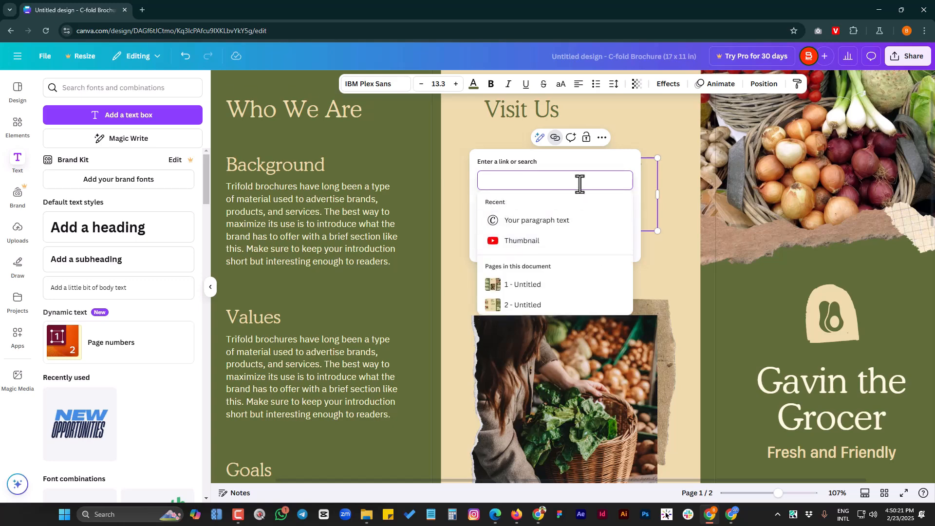
text(Google)
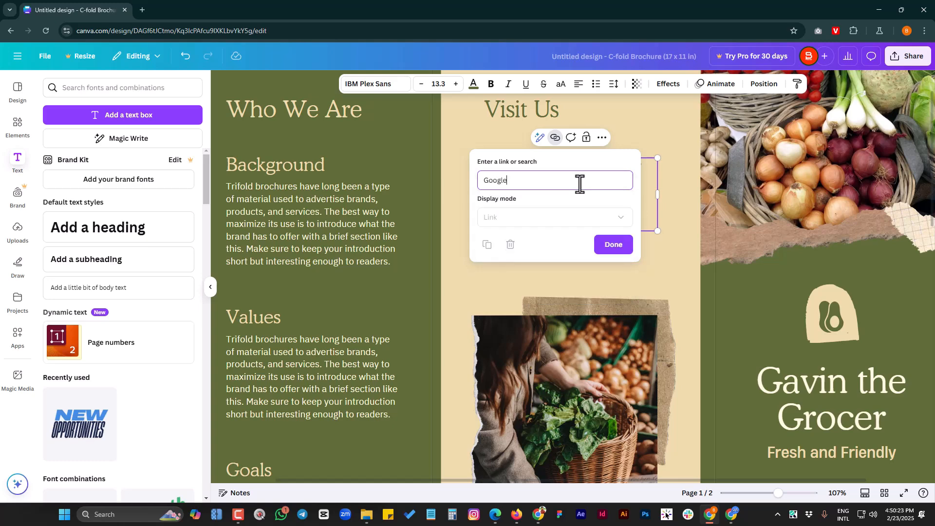
key(Return)
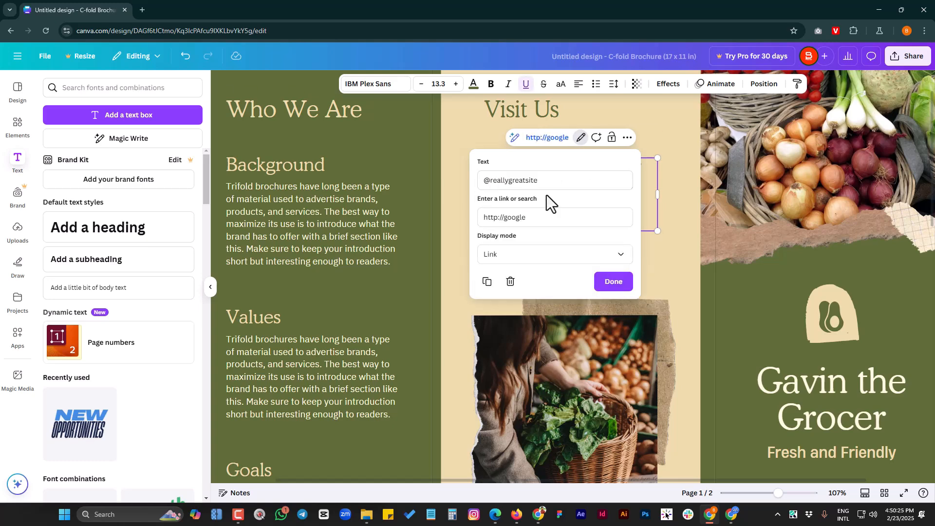
click(542, 218)
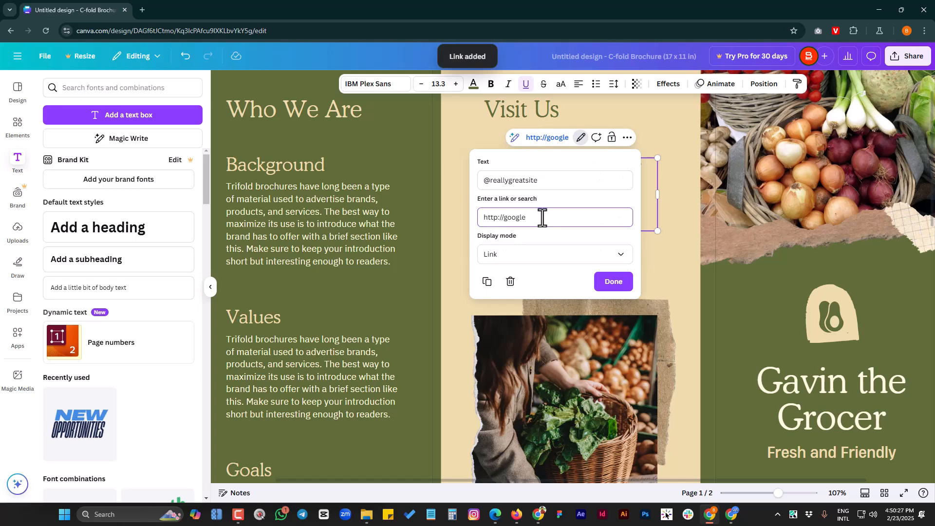
text(.)
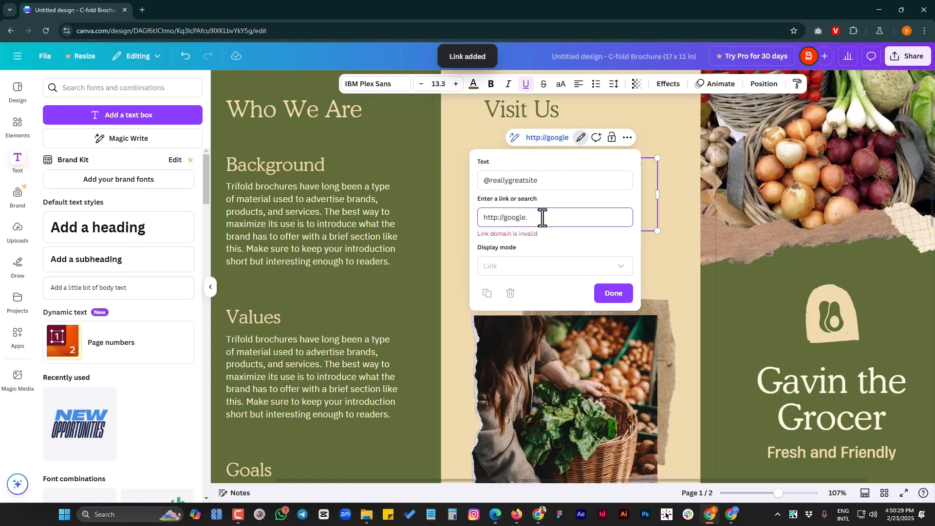
key(BackSpace)
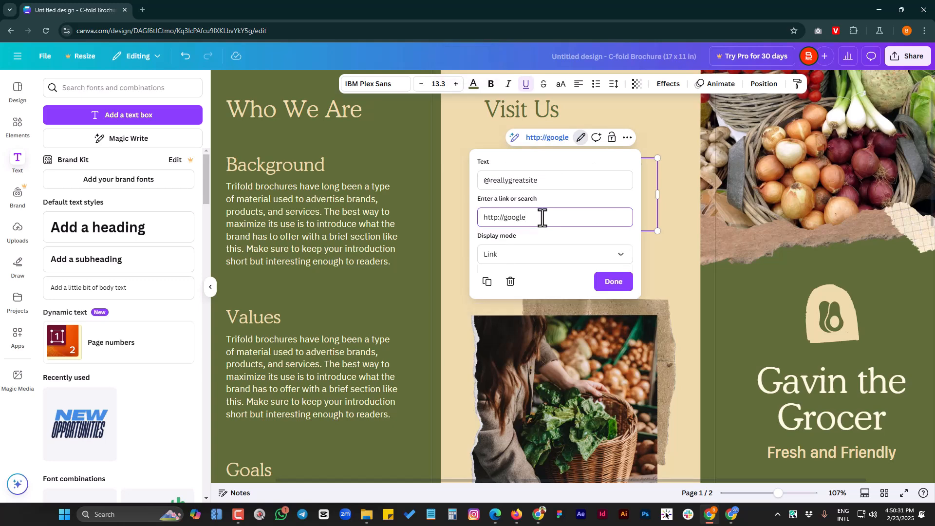
text(.com)
click(613, 282)
click(563, 195)
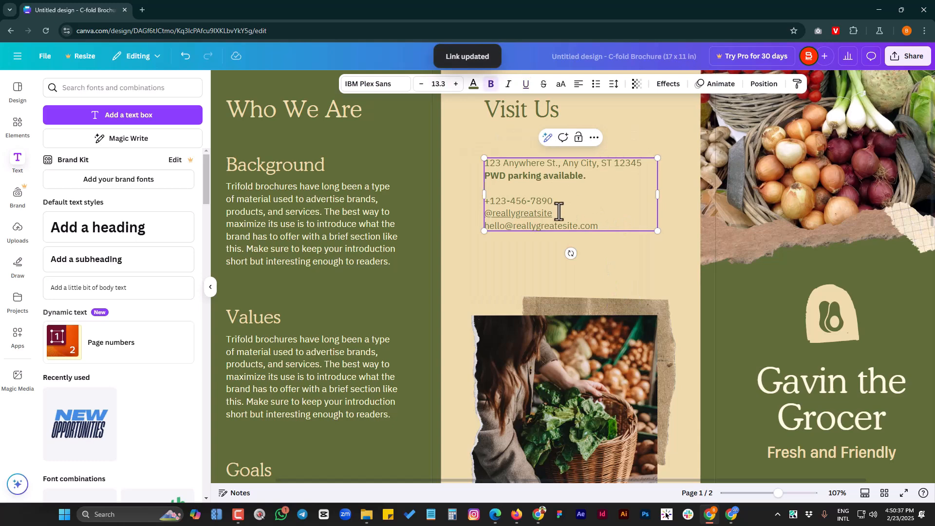
click(560, 199)
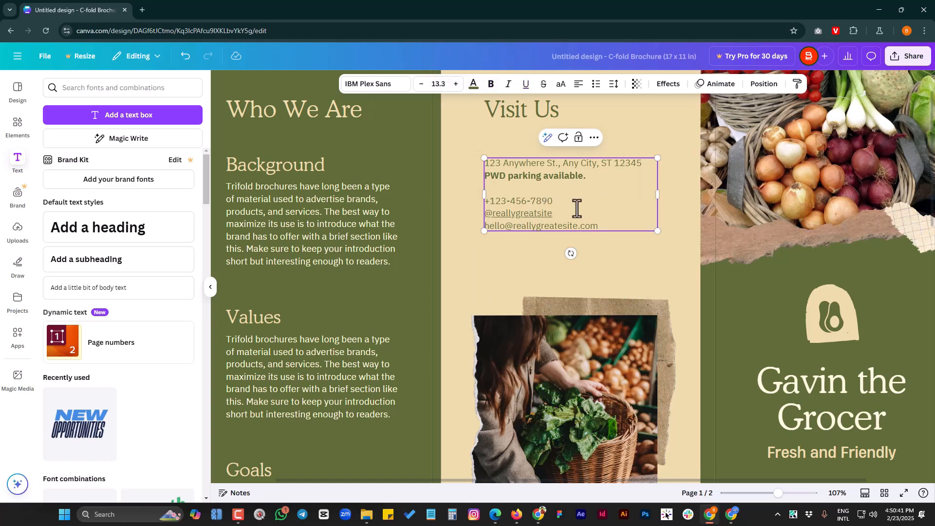
click(502, 249)
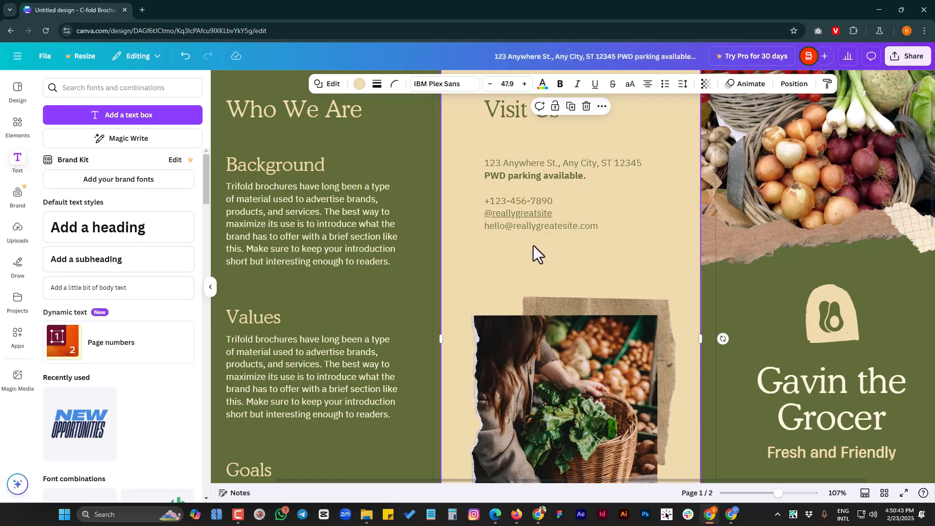
scroll(534, 247, down, 4)
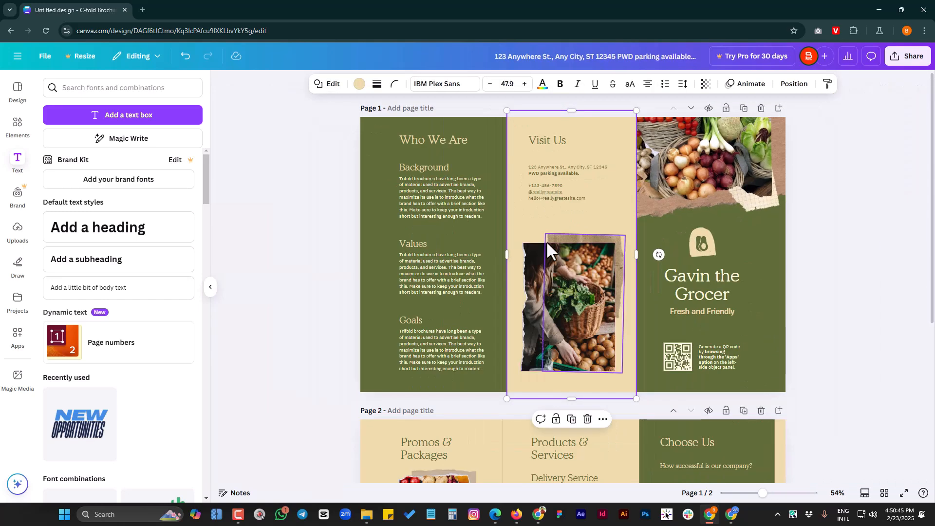
scroll(547, 241, up, 4)
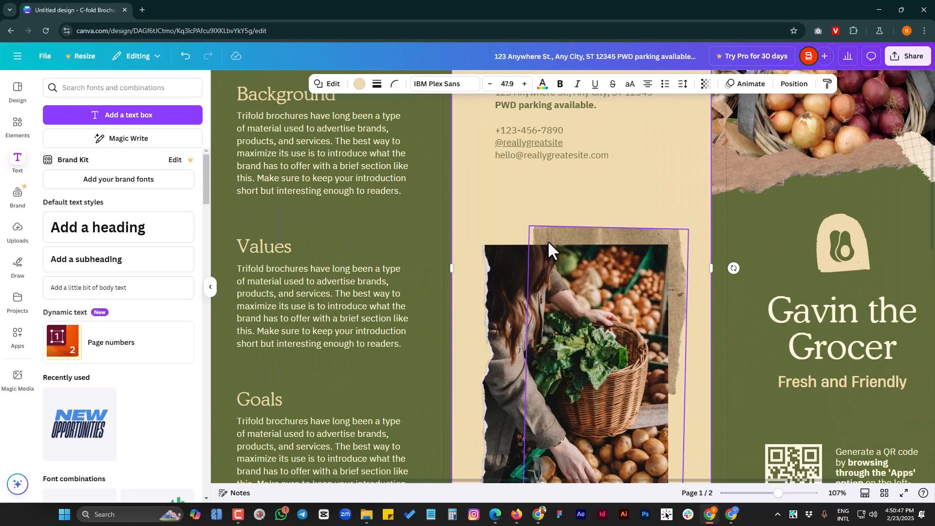
scroll(571, 248, up, 1)
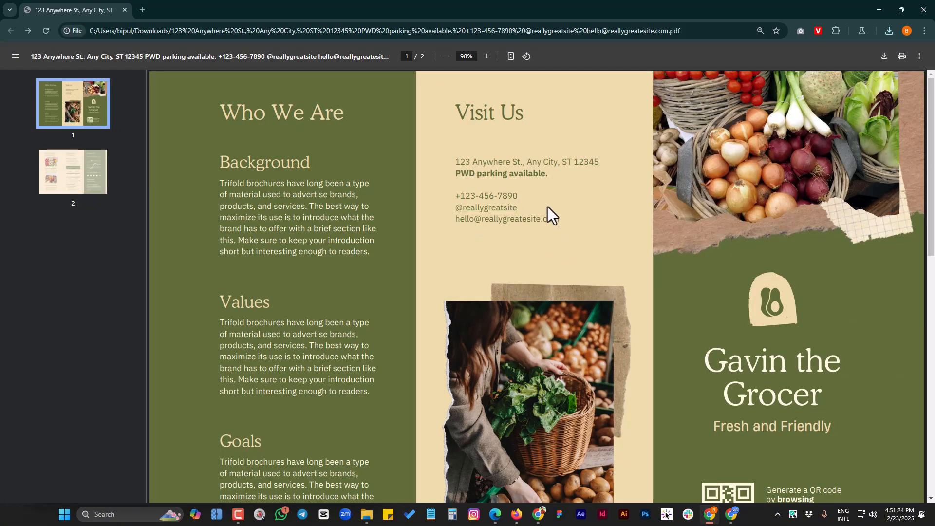
click(495, 211)
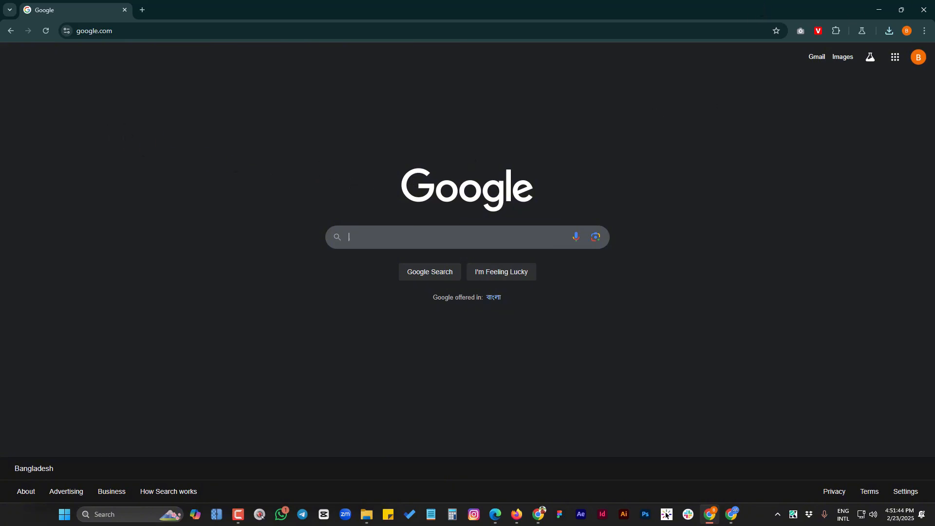
click(924, 10)
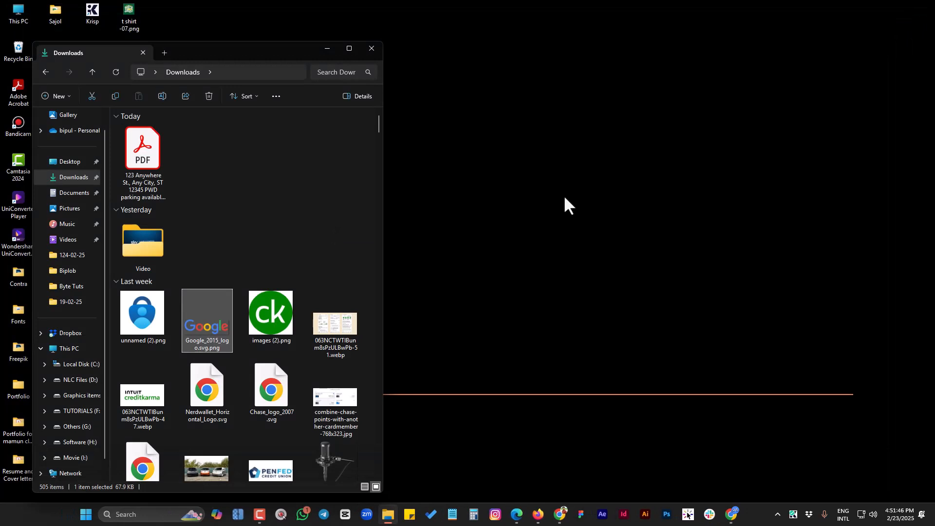